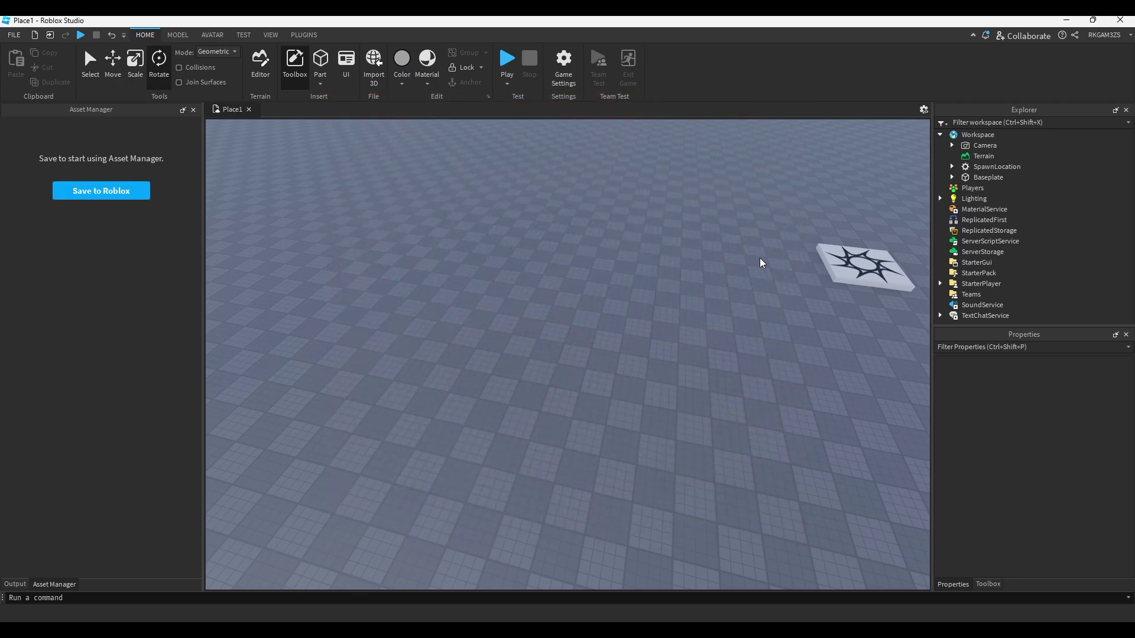
key(d)
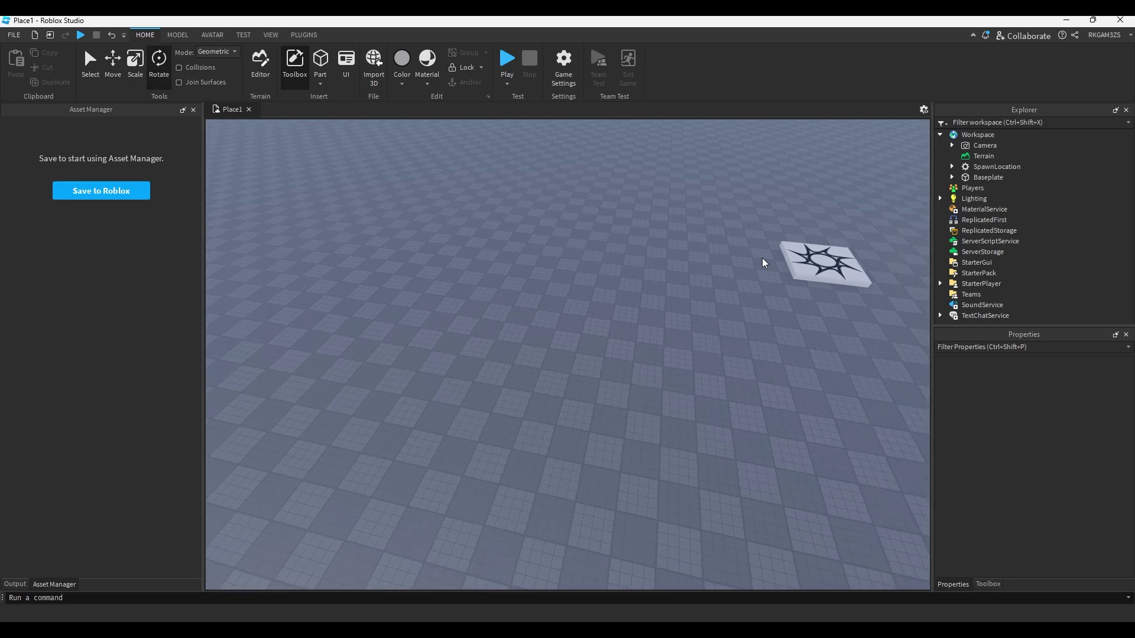
right_drag(761, 258, 722, 264)
key(w)
key(e)
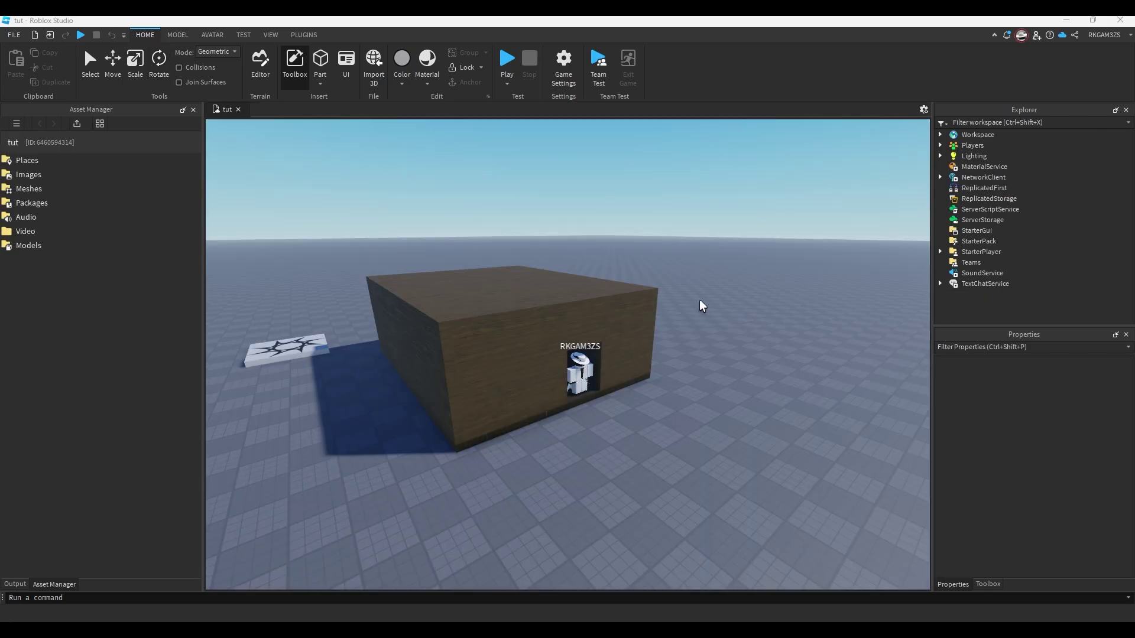
Inspect the dark interior of the wooden house
key(w)
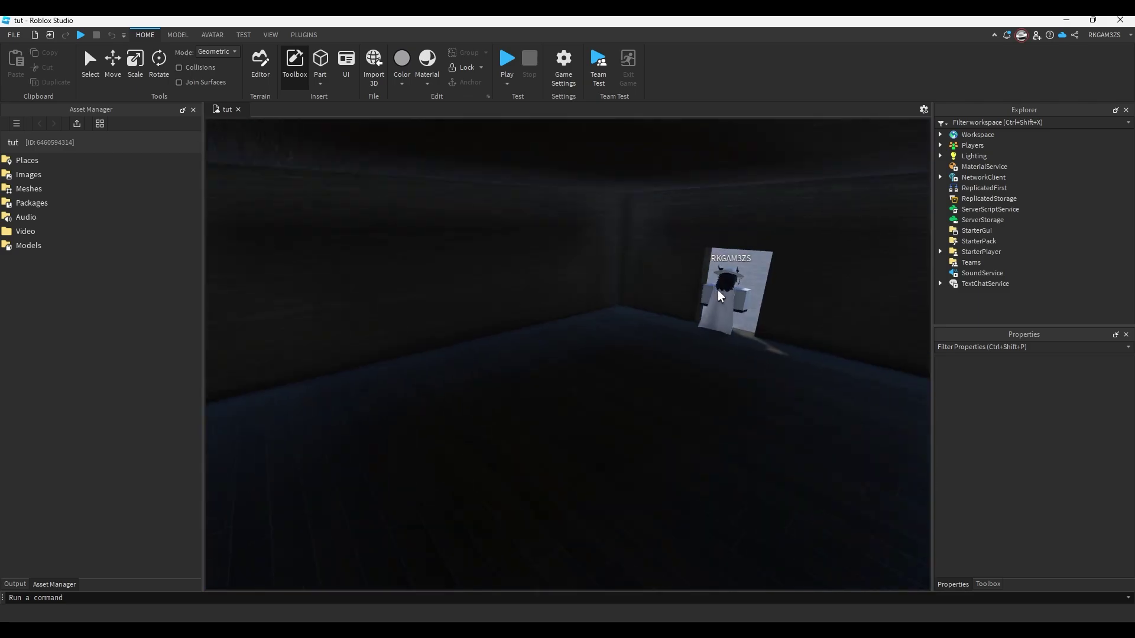
mouse_move(717, 290)
right_down()
mouse_move(707, 289)
mouse_move(730, 292)
mouse_move(718, 293)
right_up()
key(w)
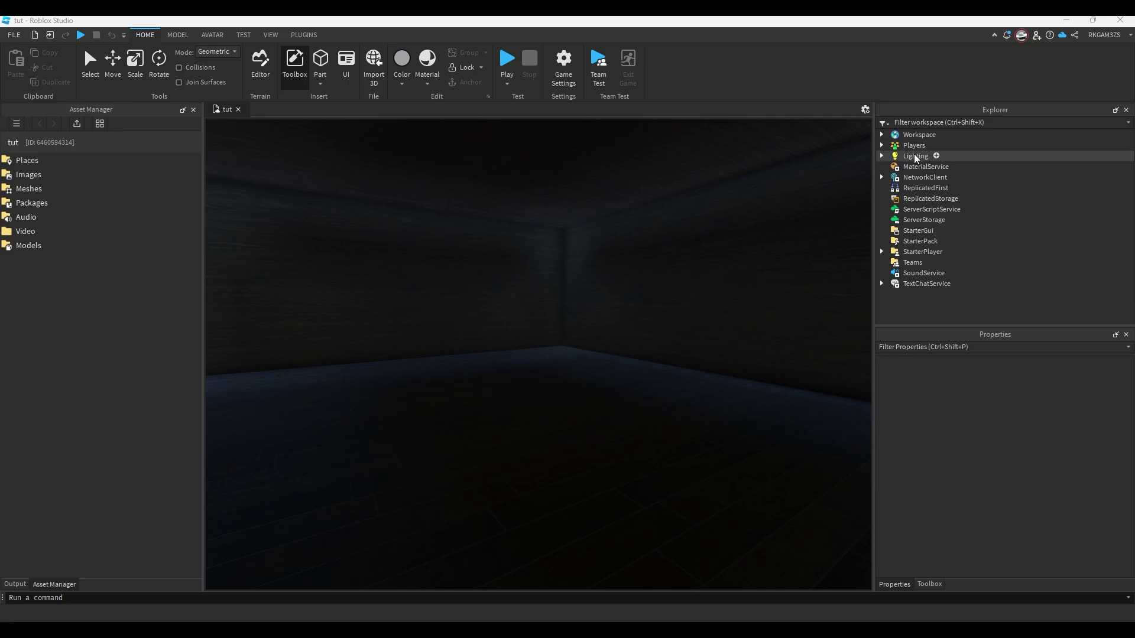
Review the Lighting service's properties and those of its Sky, DepthOfField and SunRays children
click(915, 156)
scroll(1018, 455, down, 3)
scroll(1024, 447, up, 2)
scroll(1026, 448, up, 2)
click(882, 157)
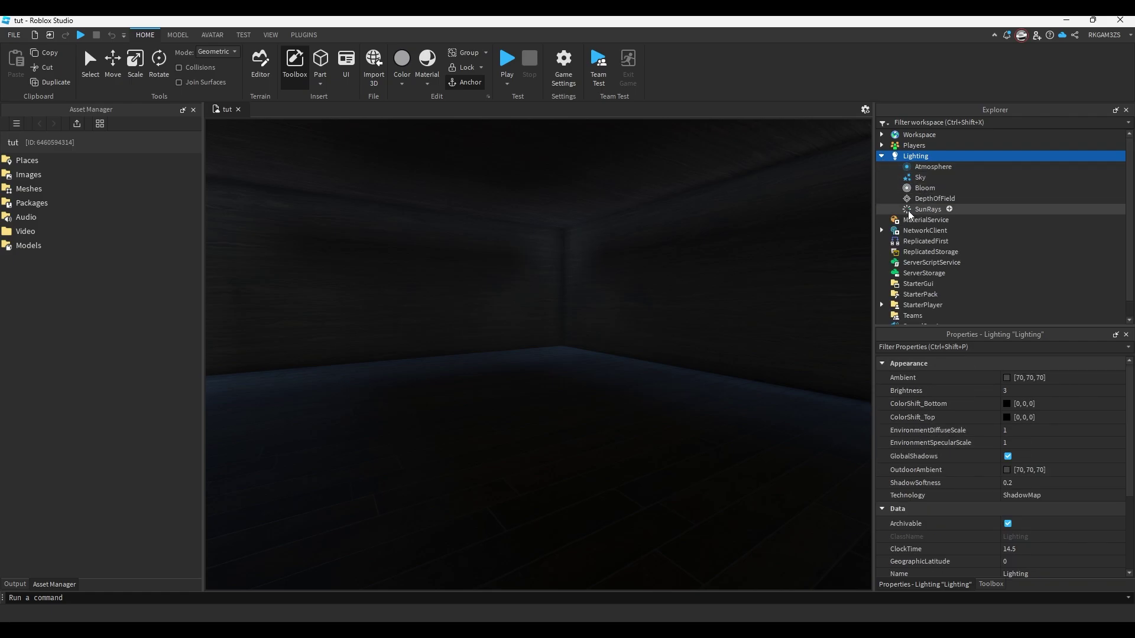
click(921, 178)
click(925, 199)
click(925, 210)
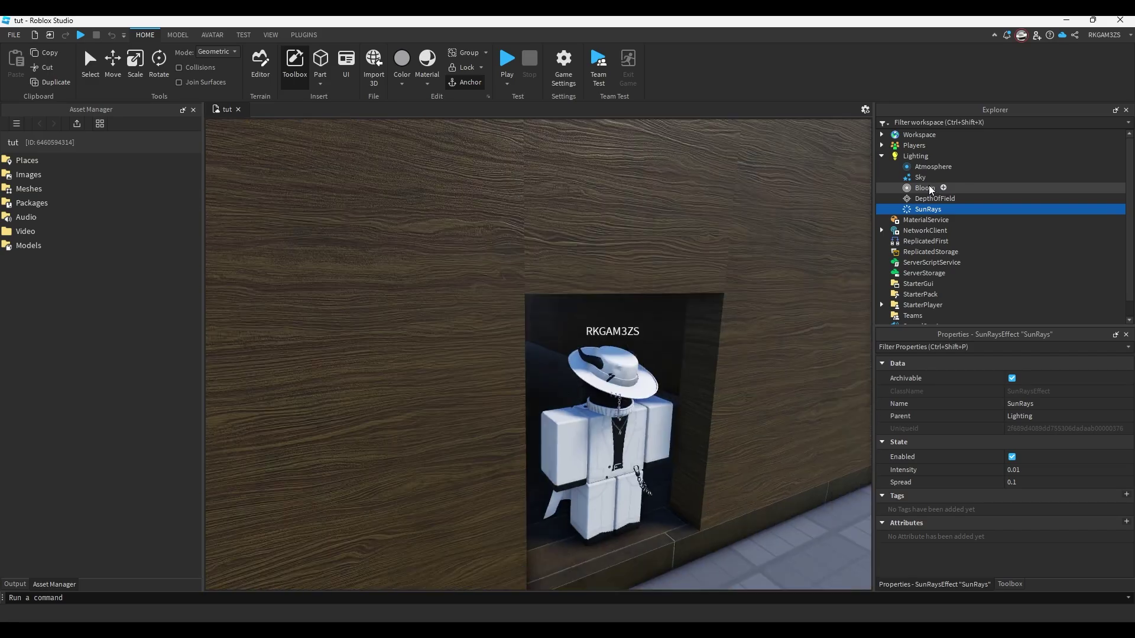
Set the Bloom effect's Threshold to 0.8 and inspect the glow on the avatar's hat
click(925, 188)
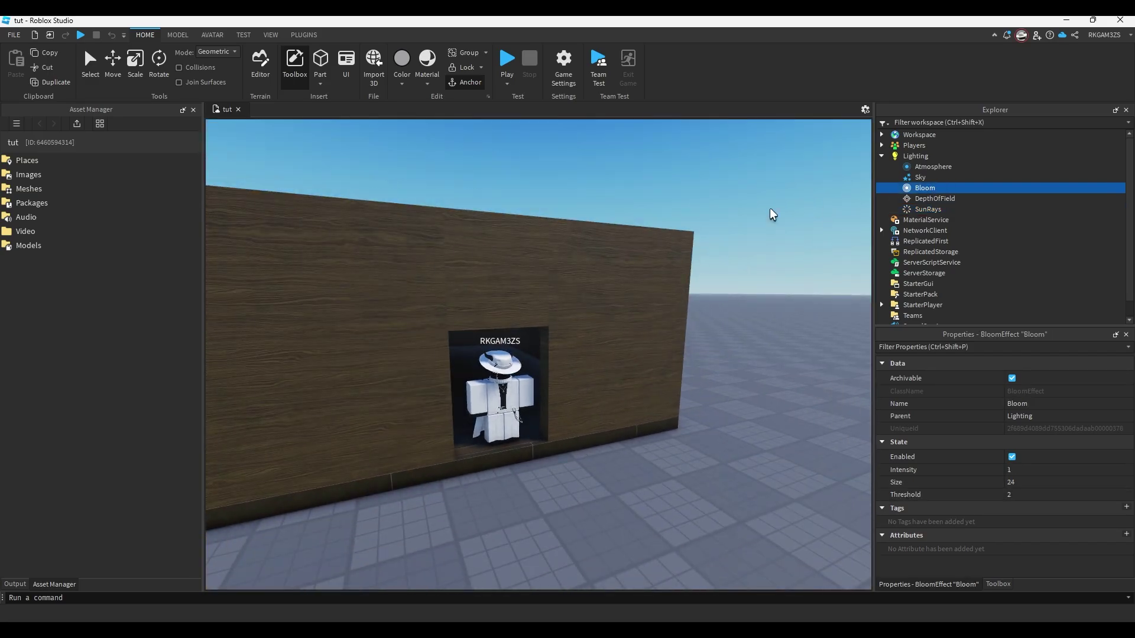
click(1022, 494)
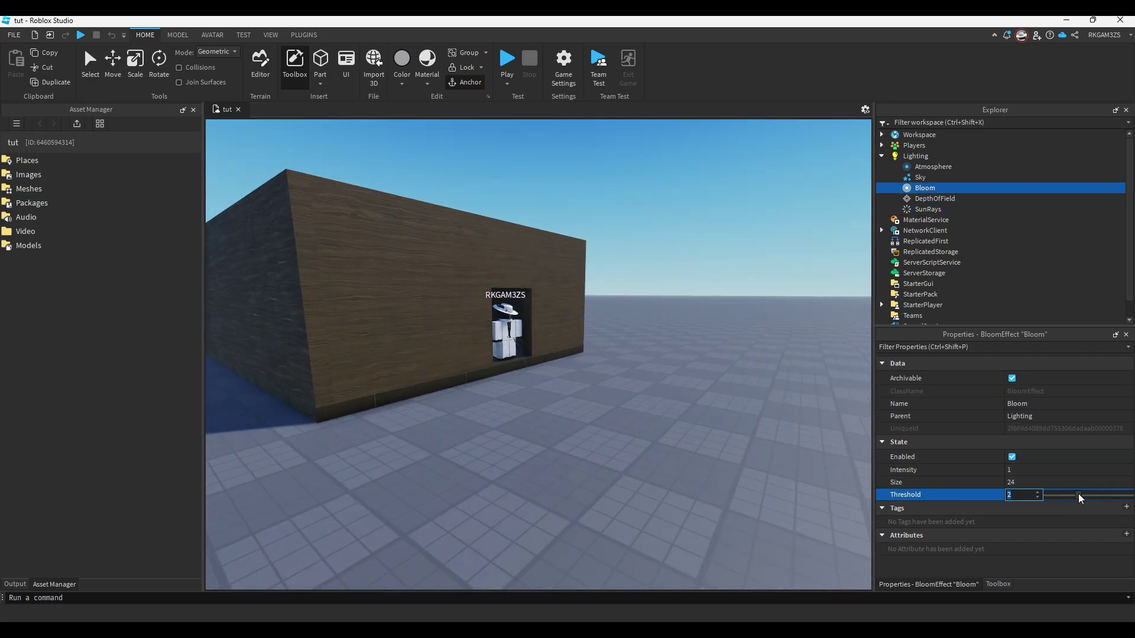
drag(1078, 496, 1046, 496)
right_drag(691, 426, 693, 437)
key(s)
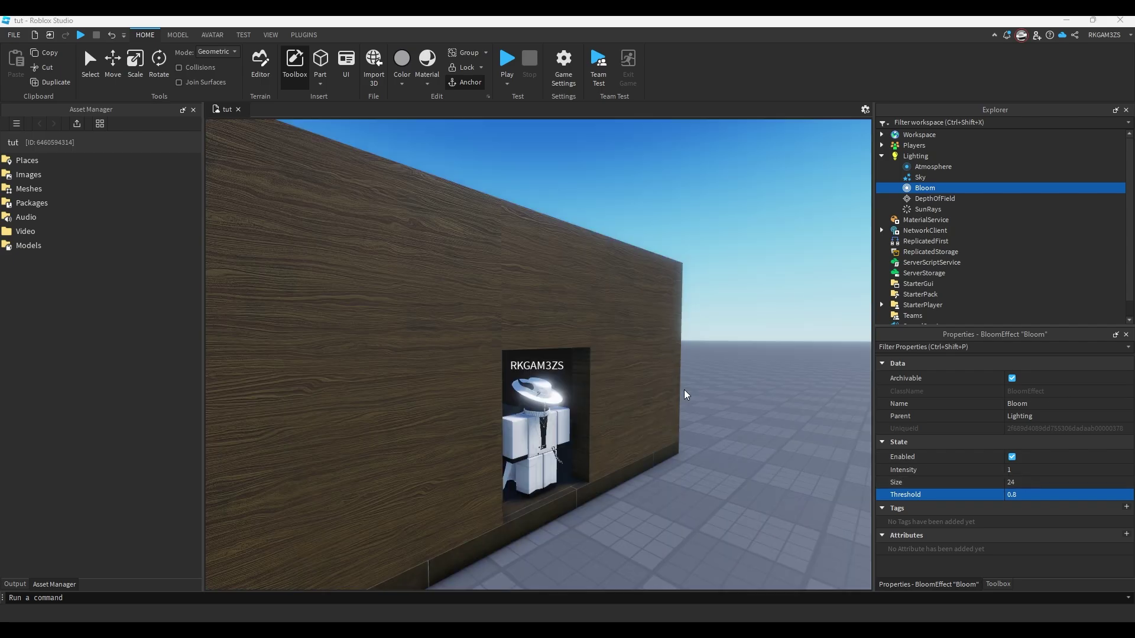
scroll(566, 395, up, 6)
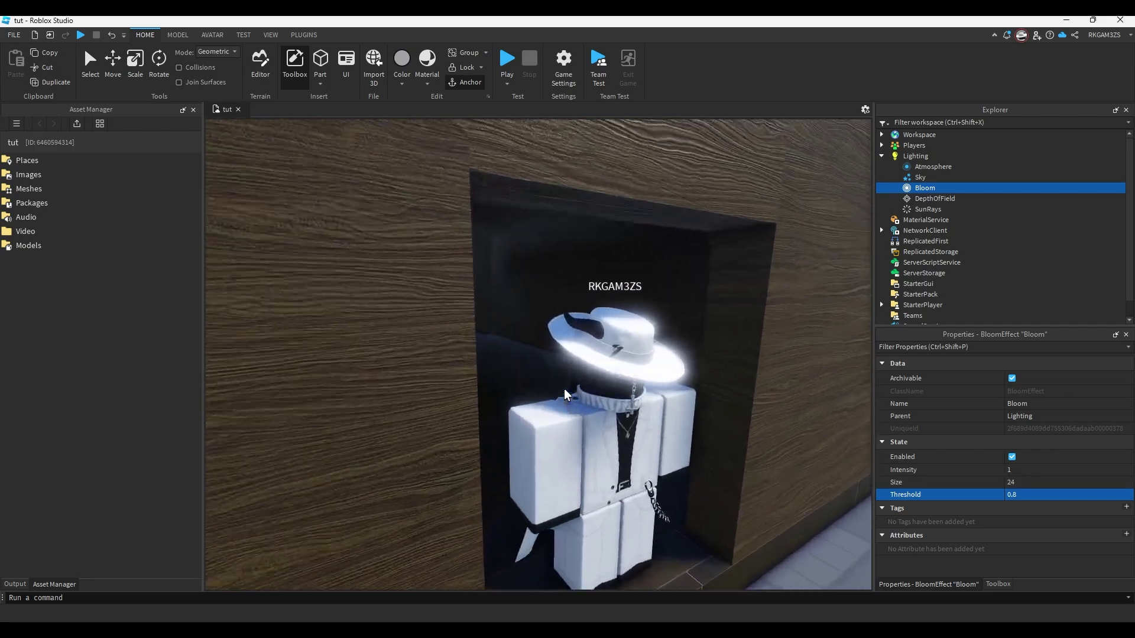
right_drag(709, 424, 714, 426)
Undo the Bloom Threshold change and compare the avatar and house without the glow
key(ctrl+z)
scroll(719, 427, up, 4)
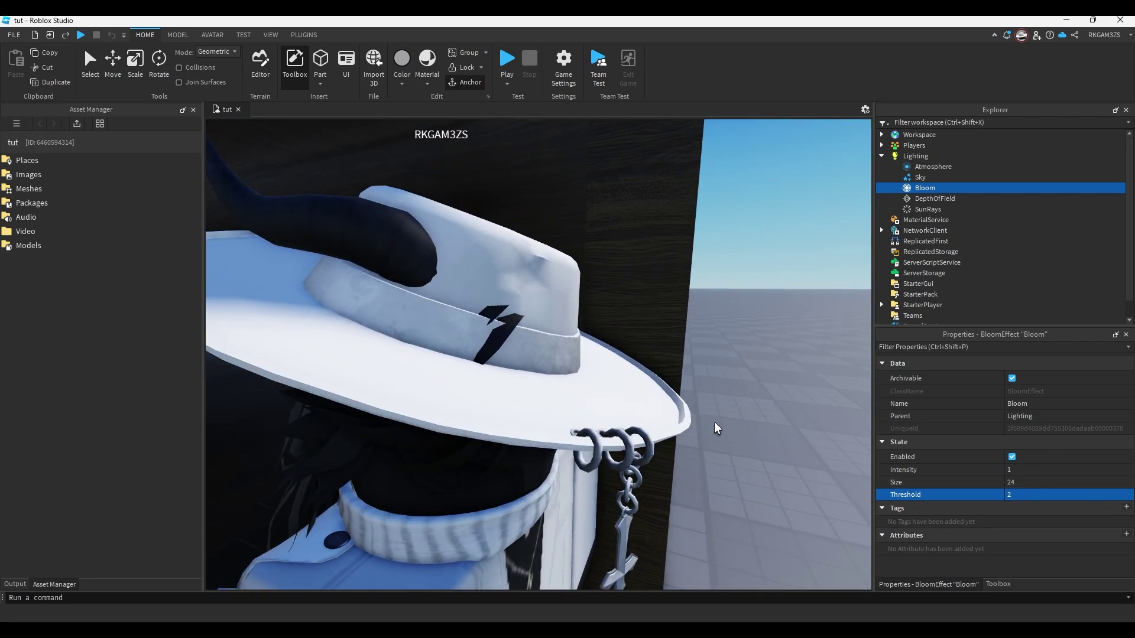
scroll(719, 428, down, 12)
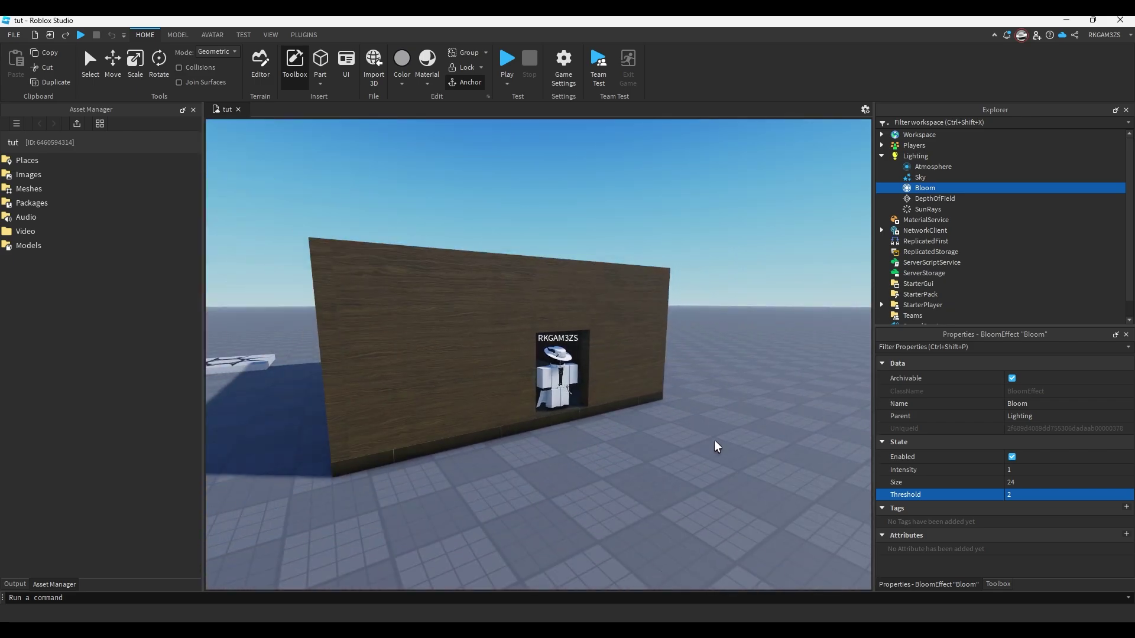
Delete the Bloom, DepthOfField and SunRays effects from Lighting to compare the scene, and undo the deletion
ctrl+click(934, 198)
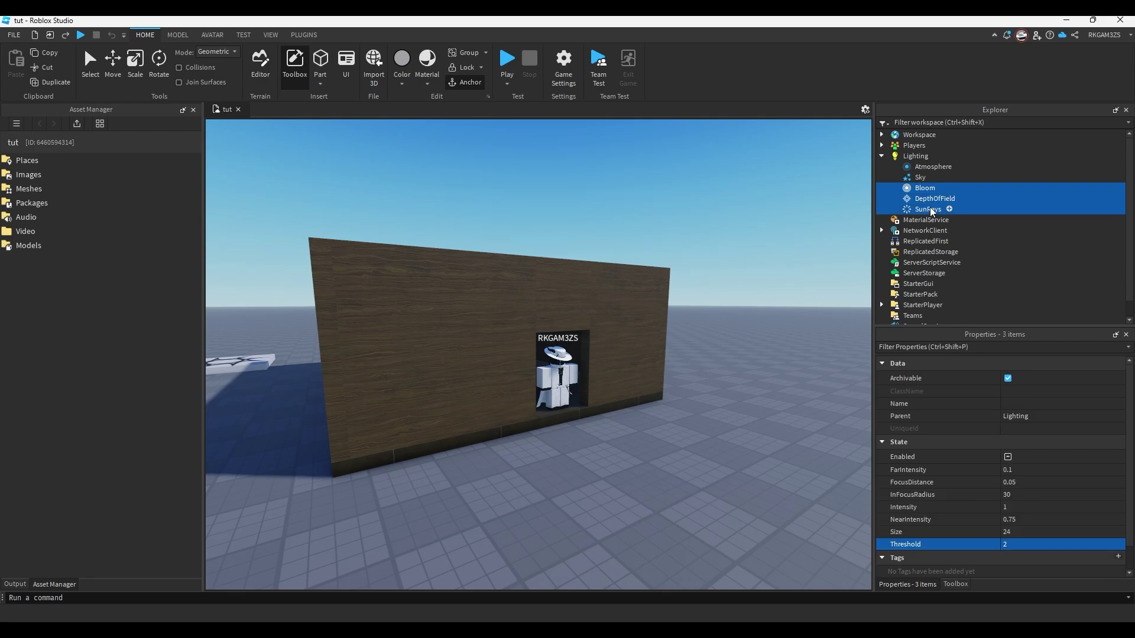
ctrl+click(927, 209)
key(Delete)
right_drag(754, 309, 768, 337)
key(ctrl+z)
Look at the sun in the sky and inspect the SunRays effect's properties
right_drag(746, 244, 761, 228)
click(918, 221)
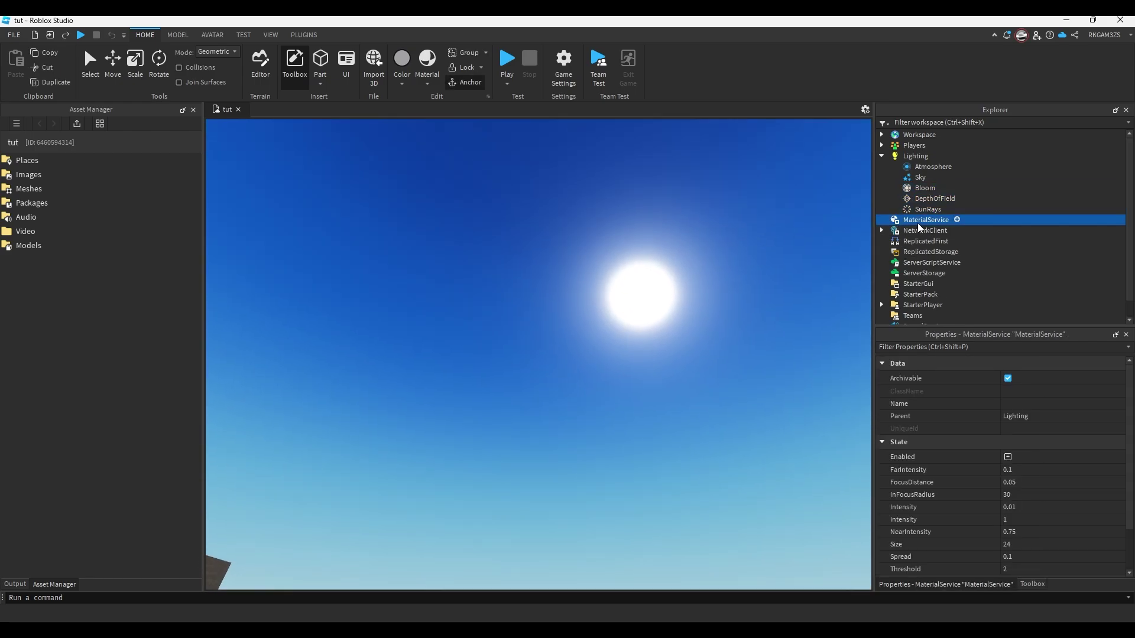
click(930, 212)
right_drag(815, 201, 795, 237)
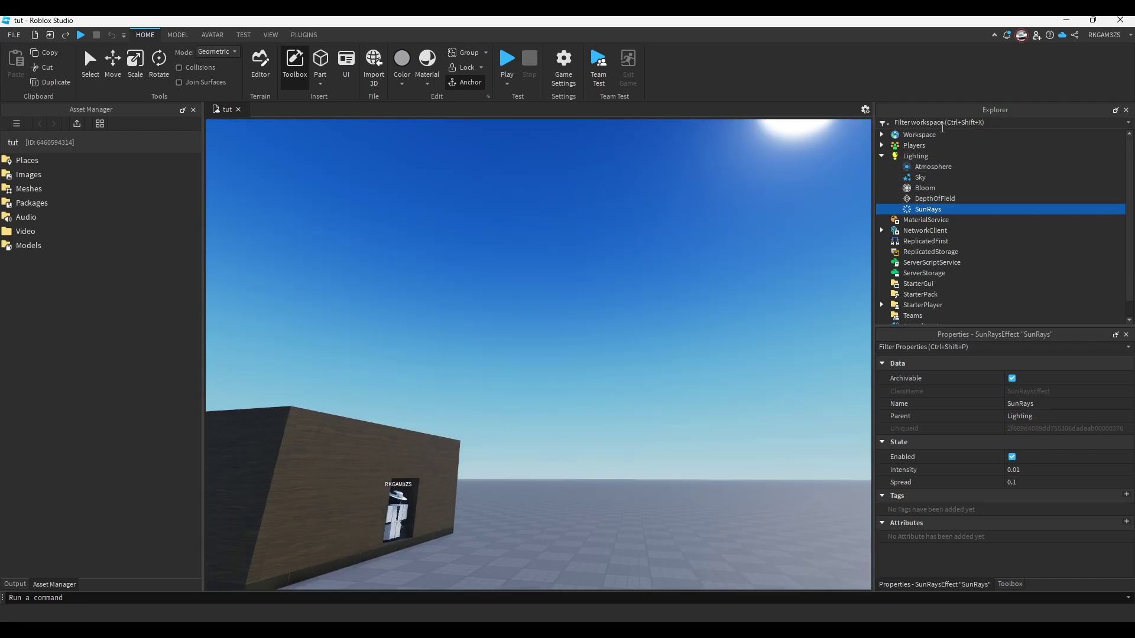
Add a ColorCorrectionEffect to the Lighting service and display its properties
click(934, 159)
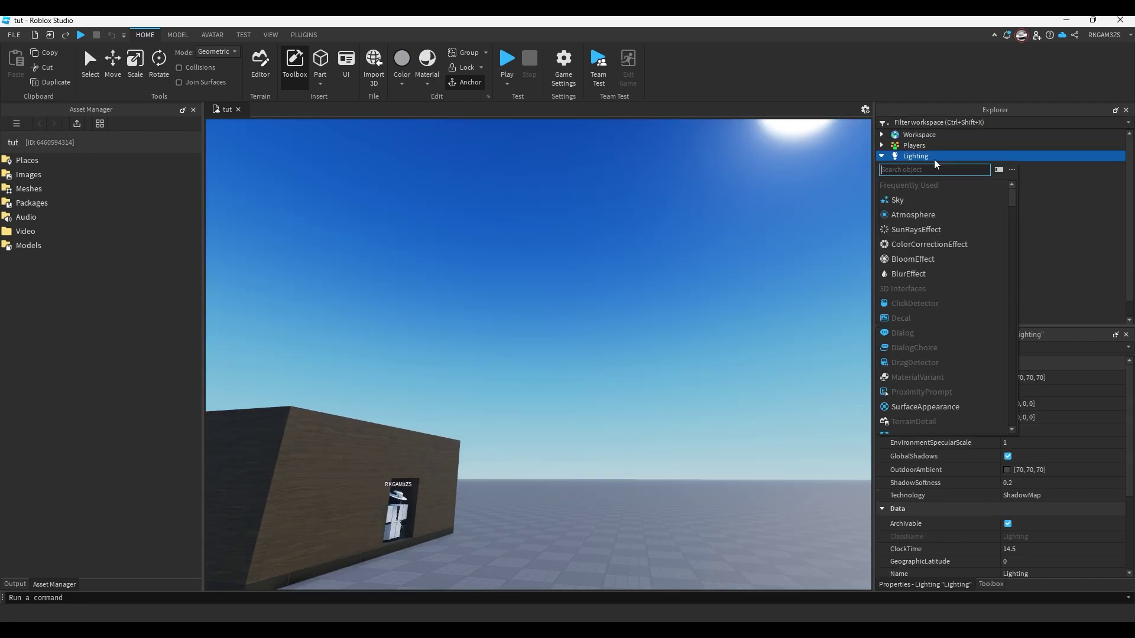
click(942, 244)
click(929, 198)
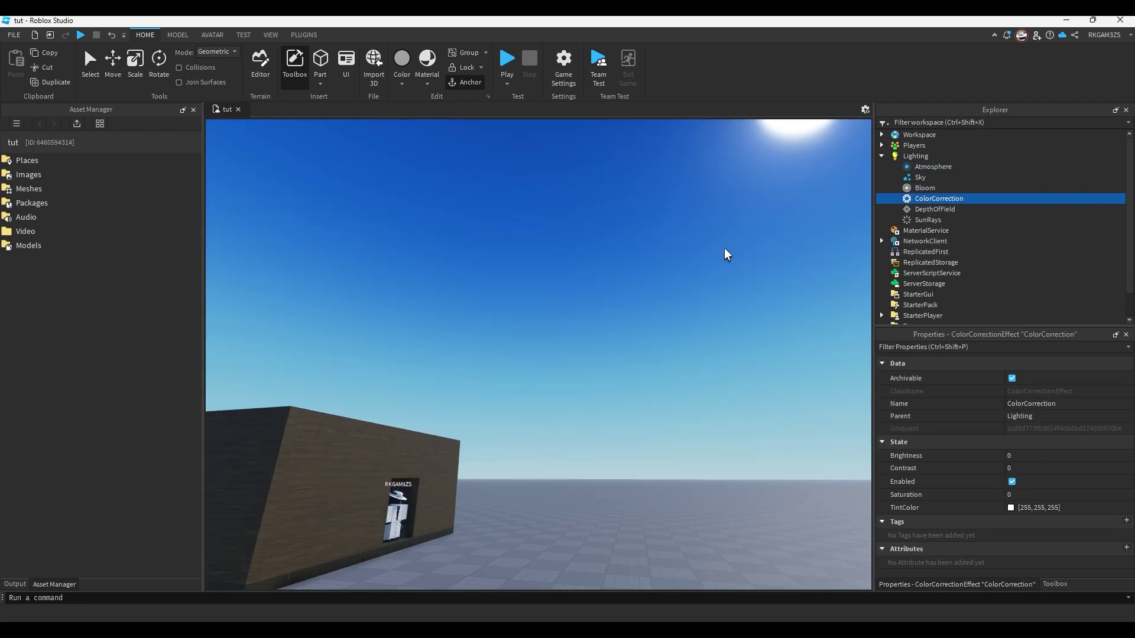
Try out different Brightness and Saturation values on the ColorCorrection effect and undo the edits
right_drag(715, 259, 706, 283)
click(1061, 457)
drag(1092, 460, 828, 488)
click(1094, 495)
key(ctrl+z)
key(ctrl+z)
key(ctrl+z)
key(ctrl+z)
Add a ColorCorrectionEffect to the Lighting service again
click(936, 155)
click(958, 247)
Insert a block part on the floor inside the dark house
key(w)
right_drag(765, 236, 765, 236)
right_drag(504, 302, 515, 310)
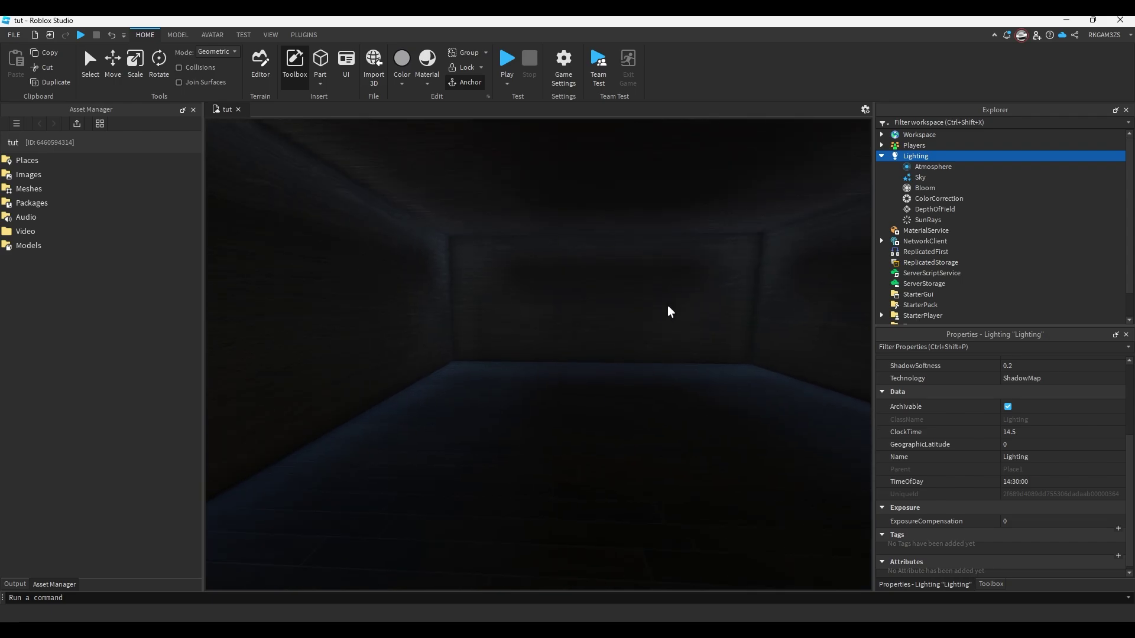
right_drag(591, 277, 515, 254)
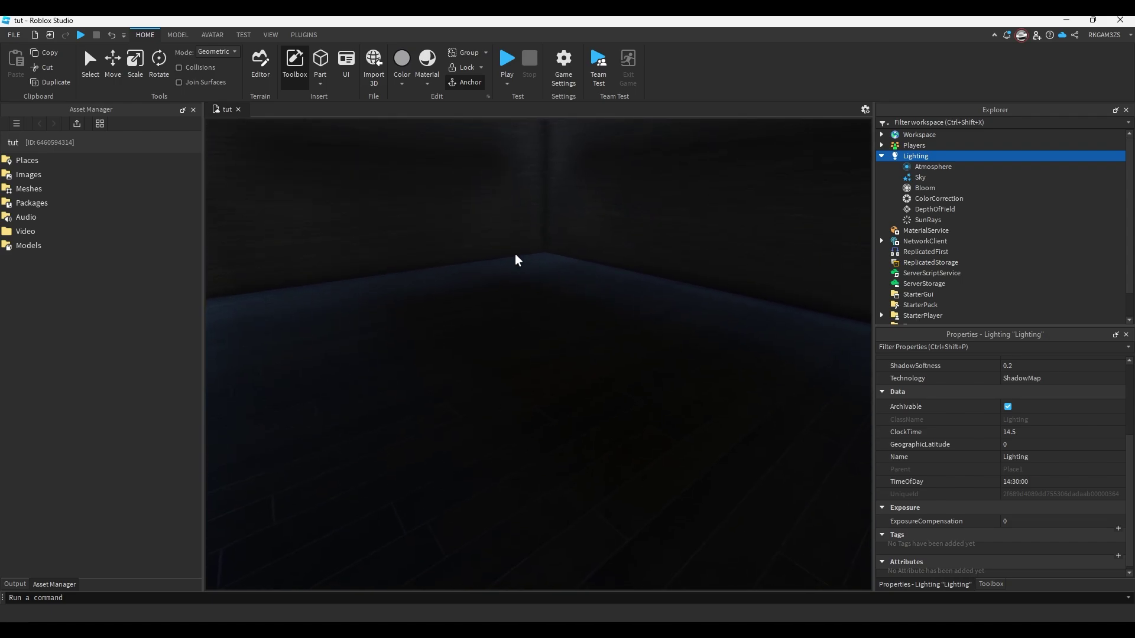
click(320, 60)
Add a PointLight to the new part and adjust the light's Range
click(936, 199)
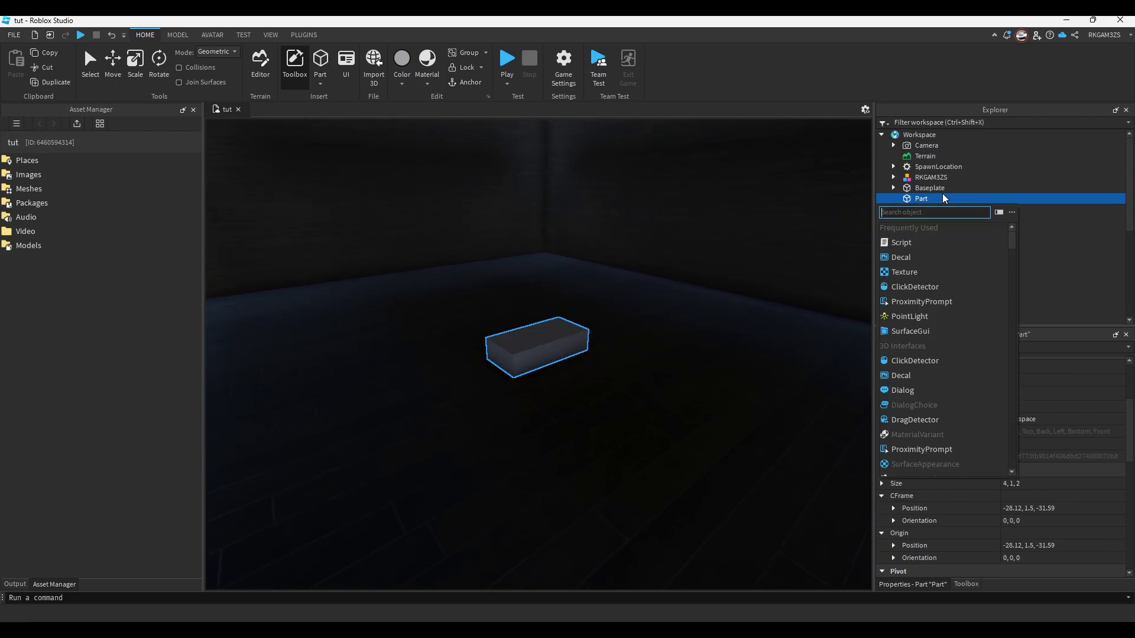
text(light)
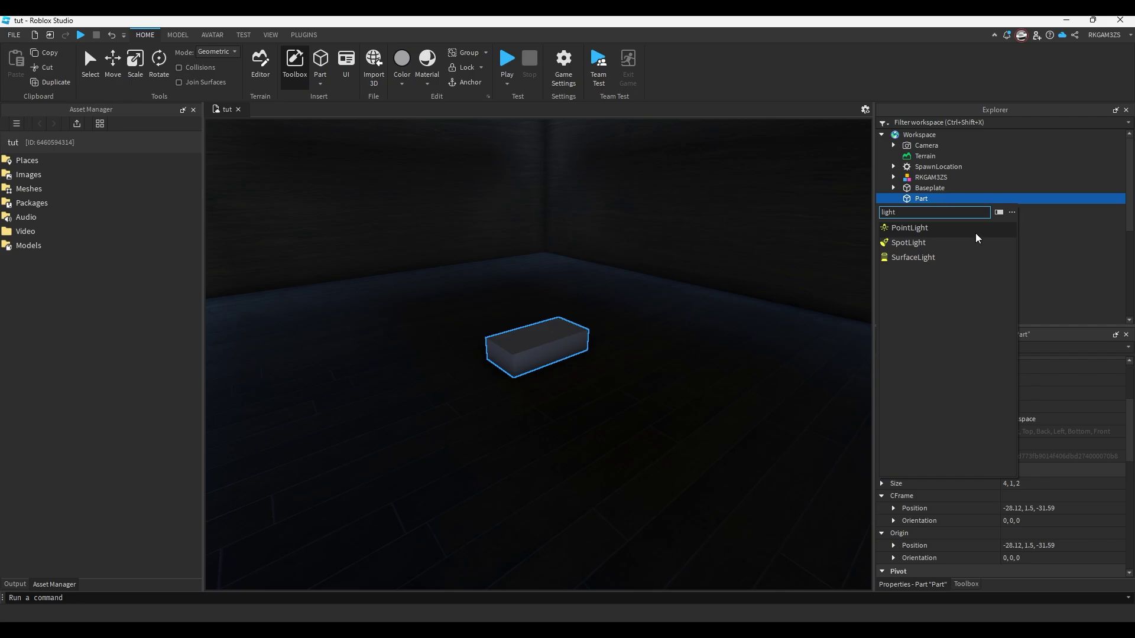
click(931, 228)
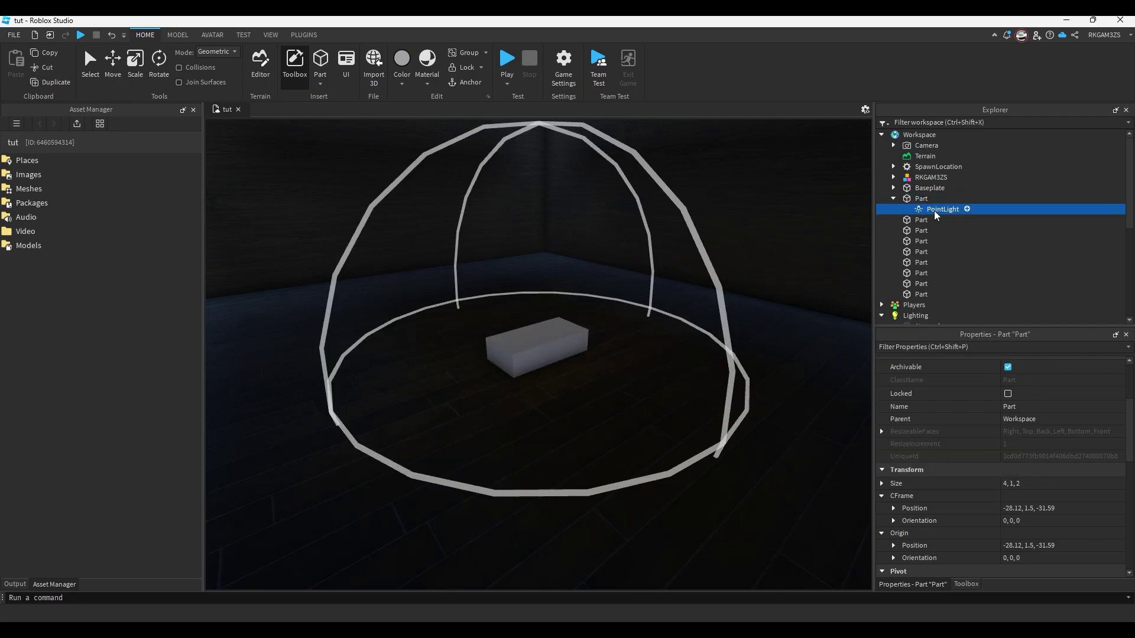
click(1044, 416)
drag(1059, 418, 1074, 420)
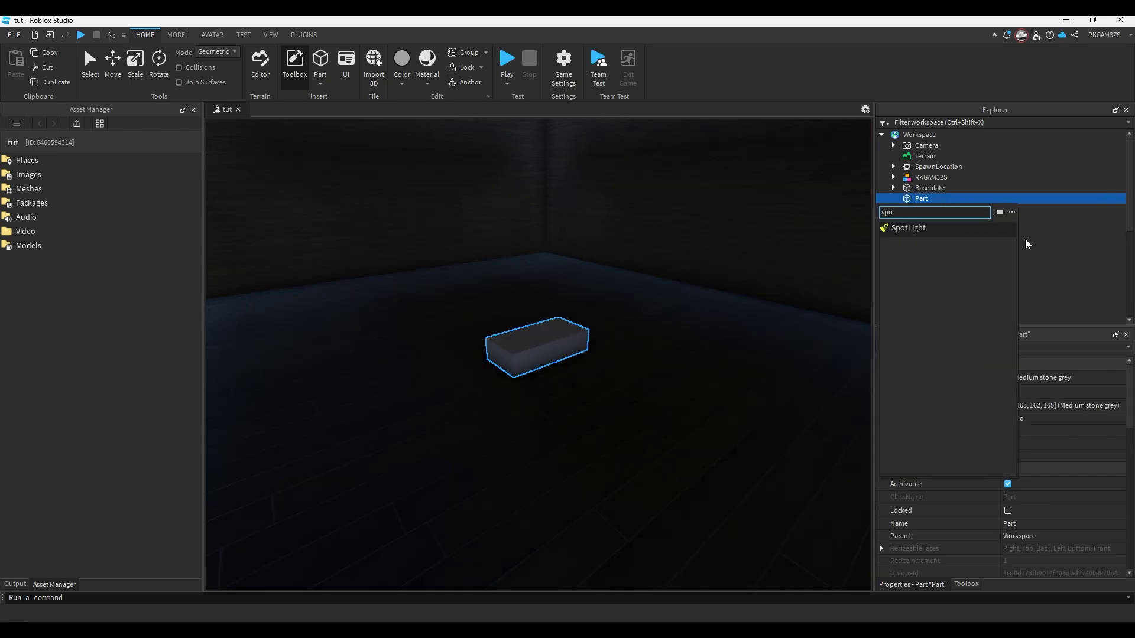
Add a SpotLight to the part, inspect its beam direction, and delete the light
click(999, 232)
right_drag(634, 281, 704, 295)
key(Delete)
Add a SurfaceLight to the part and display its properties
click(930, 197)
text(surfac)
click(884, 257)
right_drag(860, 271, 946, 239)
click(950, 206)
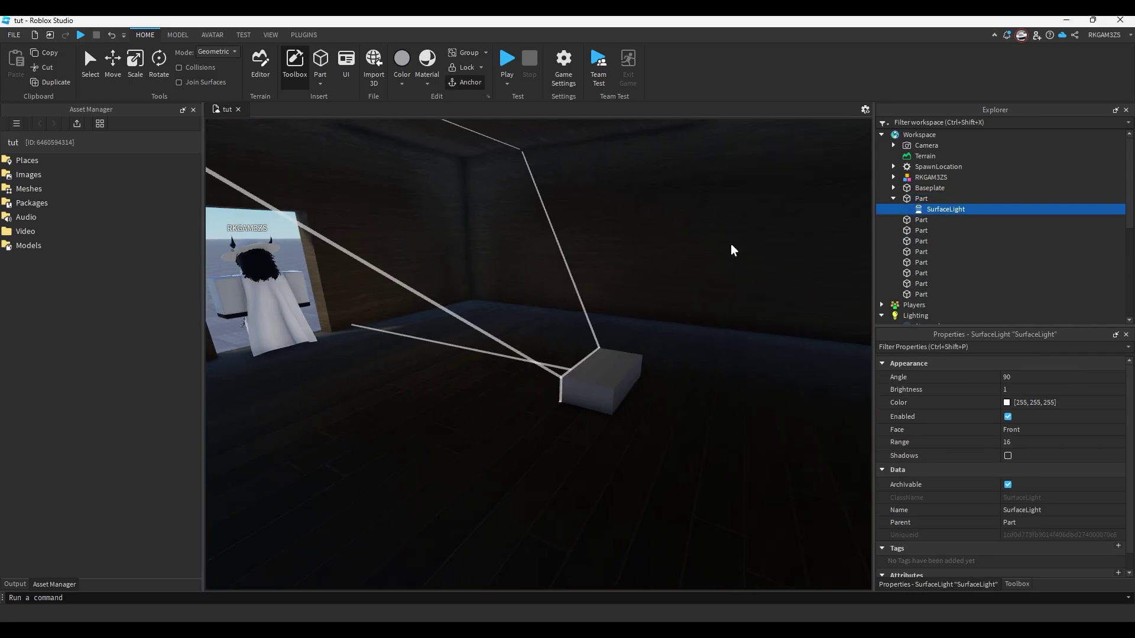
Raise the part about 4 studs and rotate it so its SurfaceLight faces the floor
right_drag(679, 256, 679, 256)
drag(488, 378, 487, 144)
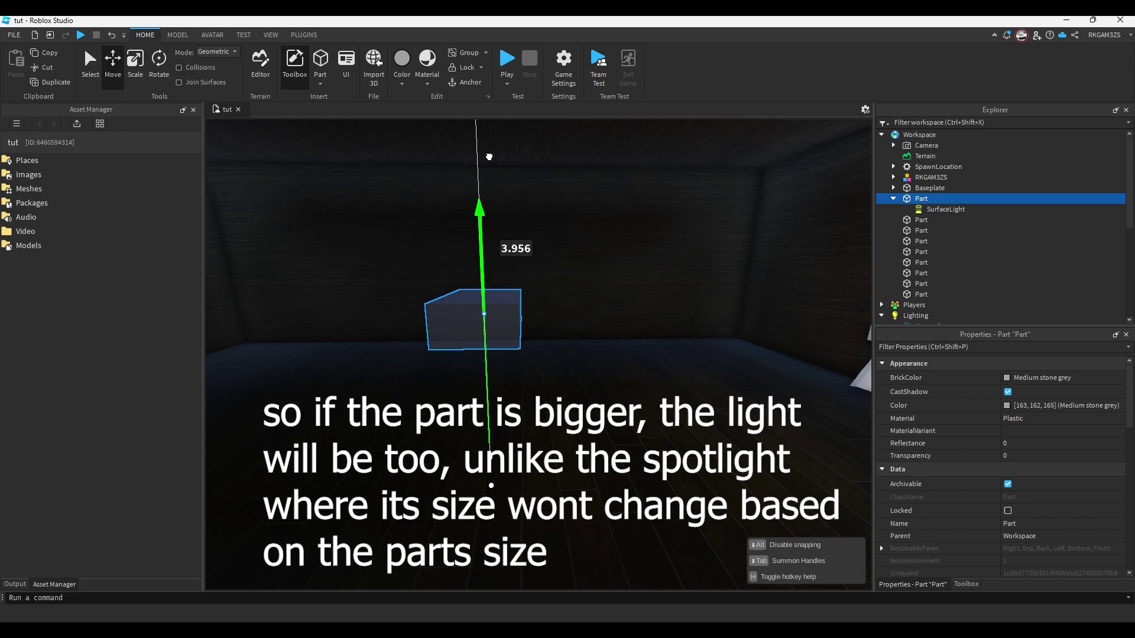
right_drag(487, 144, 485, 139)
click(163, 80)
drag(539, 328, 485, 330)
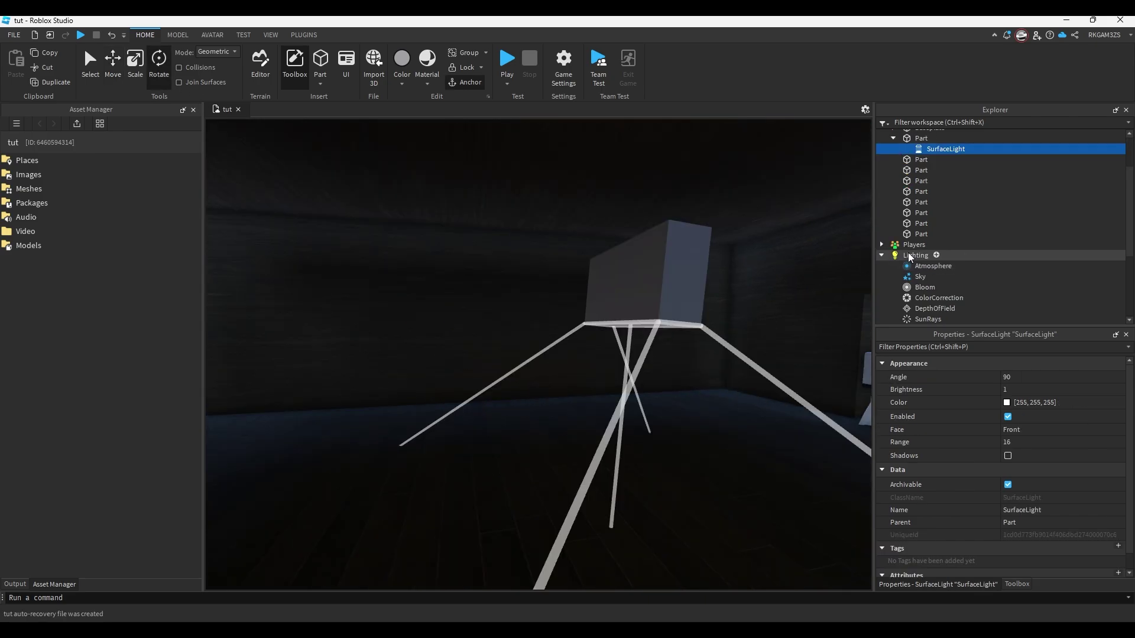
Set the Lighting service's Technology to Voxel and examine the room's illumination
scroll(908, 253, down, 2)
click(910, 195)
scroll(1055, 443, down, 1)
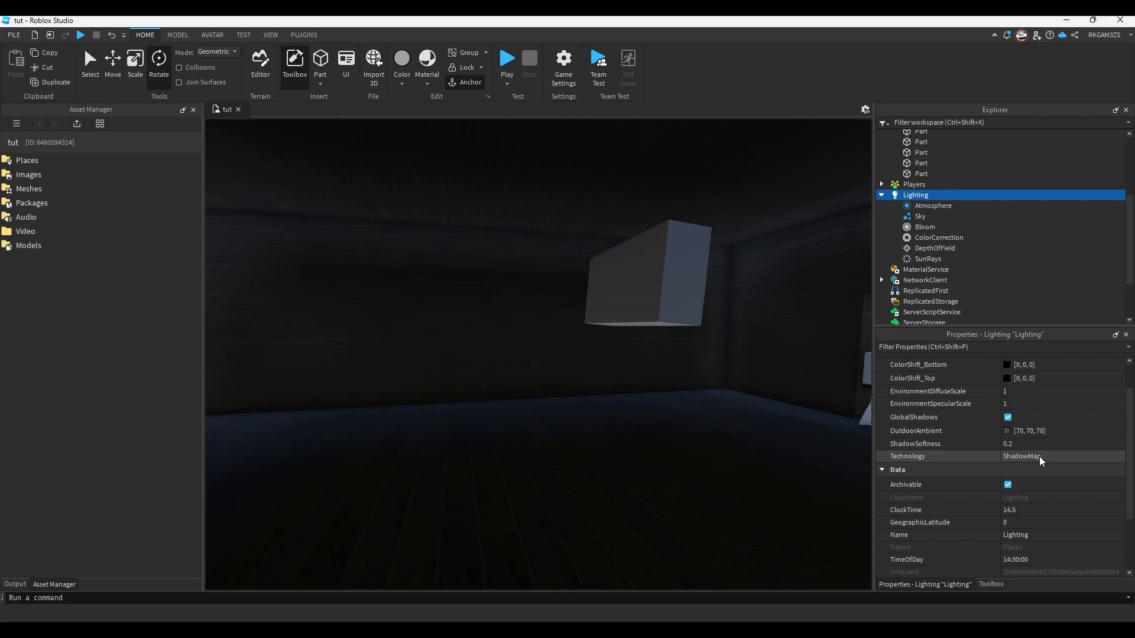
click(1039, 456)
click(1031, 484)
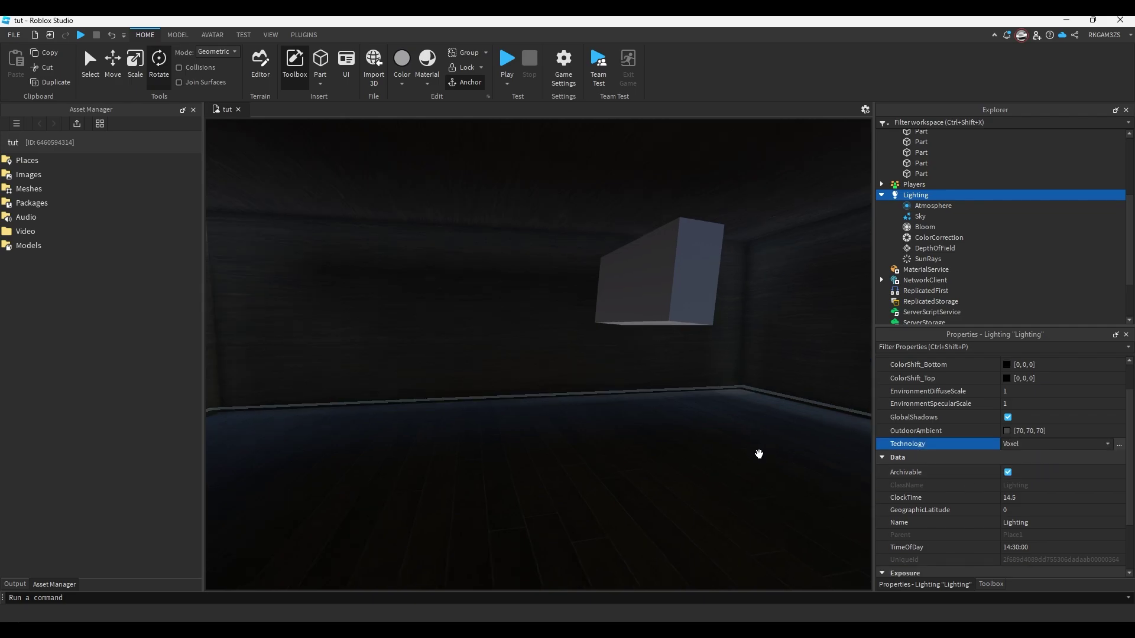
right_drag(419, 301, 439, 296)
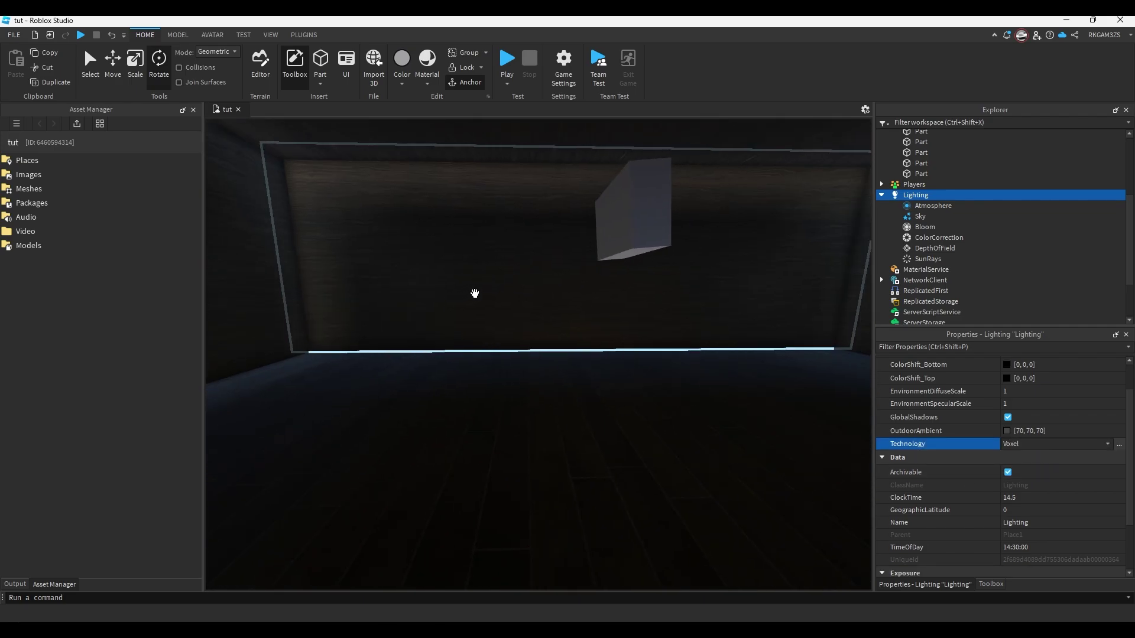
Set the Lighting service's Technology to Future and examine the light the part casts on the floorboards
click(1027, 445)
click(1024, 458)
right_drag(724, 387, 737, 388)
key(s)
click(477, 258)
scroll(587, 327, up, 10)
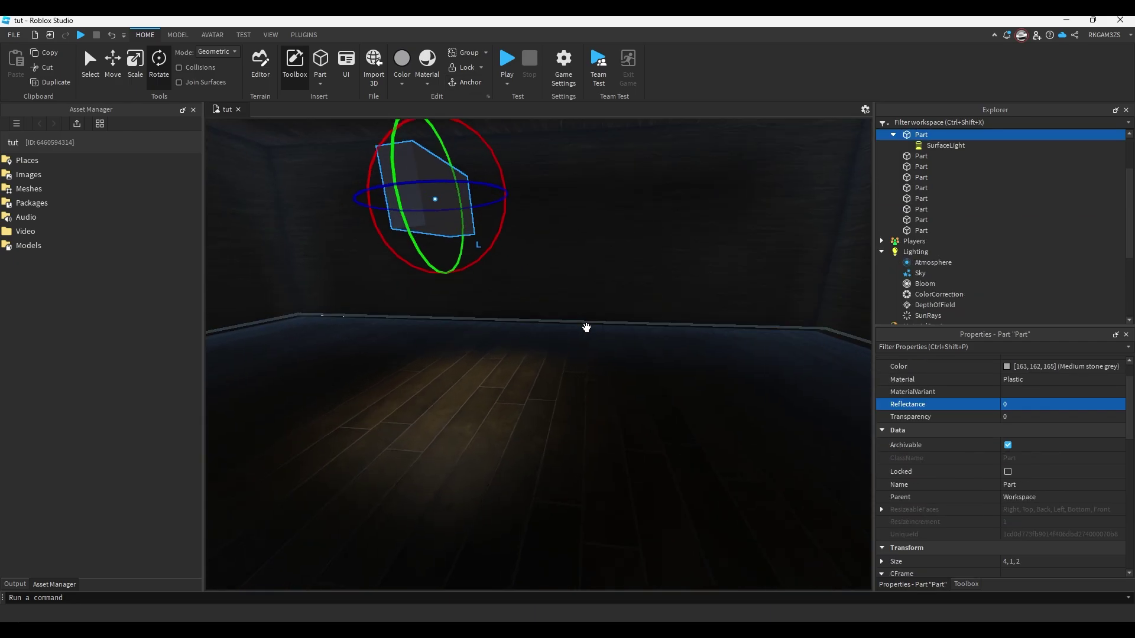
right_drag(587, 329, 586, 332)
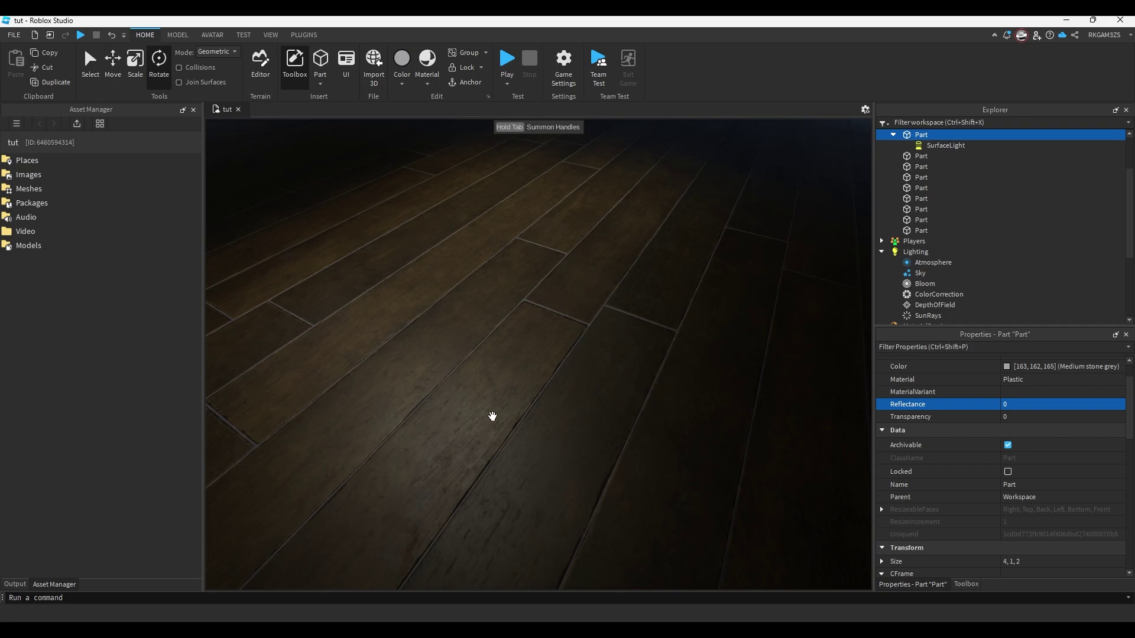
right_drag(552, 439, 575, 403)
scroll(550, 440, down, 5)
Rotate the part to redirect its SurfaceLight beam, and delete the part
drag(557, 331, 594, 402)
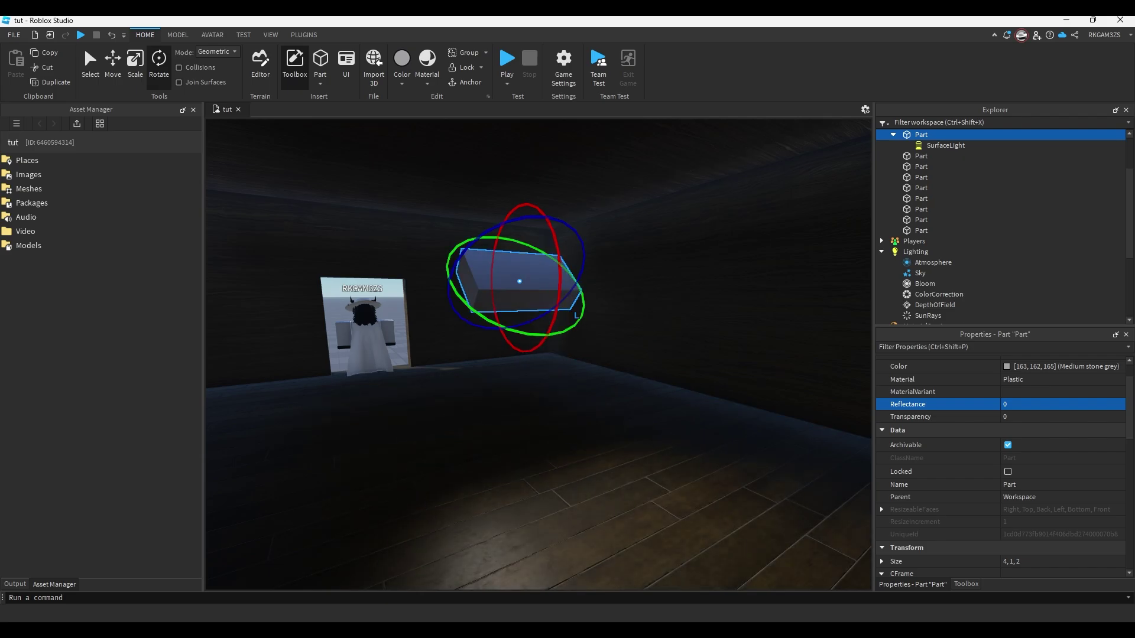
right_drag(702, 357, 701, 357)
drag(481, 270, 544, 471)
key(Delete)
Set the Lighting service's Technology back to ShadowMap
right_drag(588, 433, 724, 370)
click(916, 241)
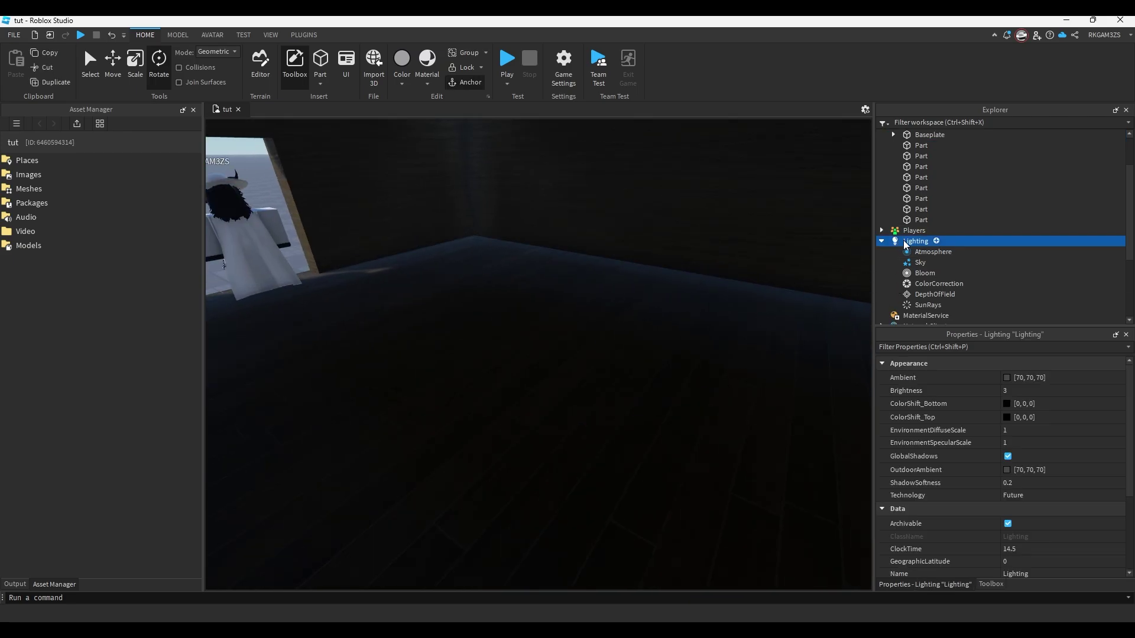
click(1048, 498)
click(1045, 515)
Insert a new block part on the floor inside the house
middle_drag(667, 349, 598, 328)
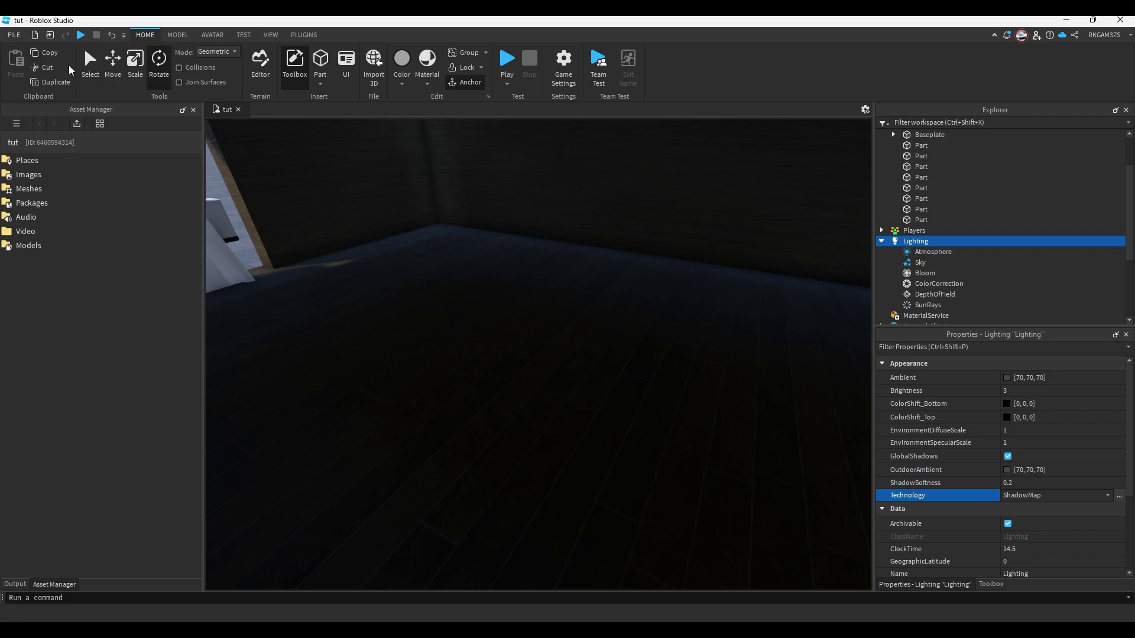
right_drag(515, 195, 505, 198)
click(323, 66)
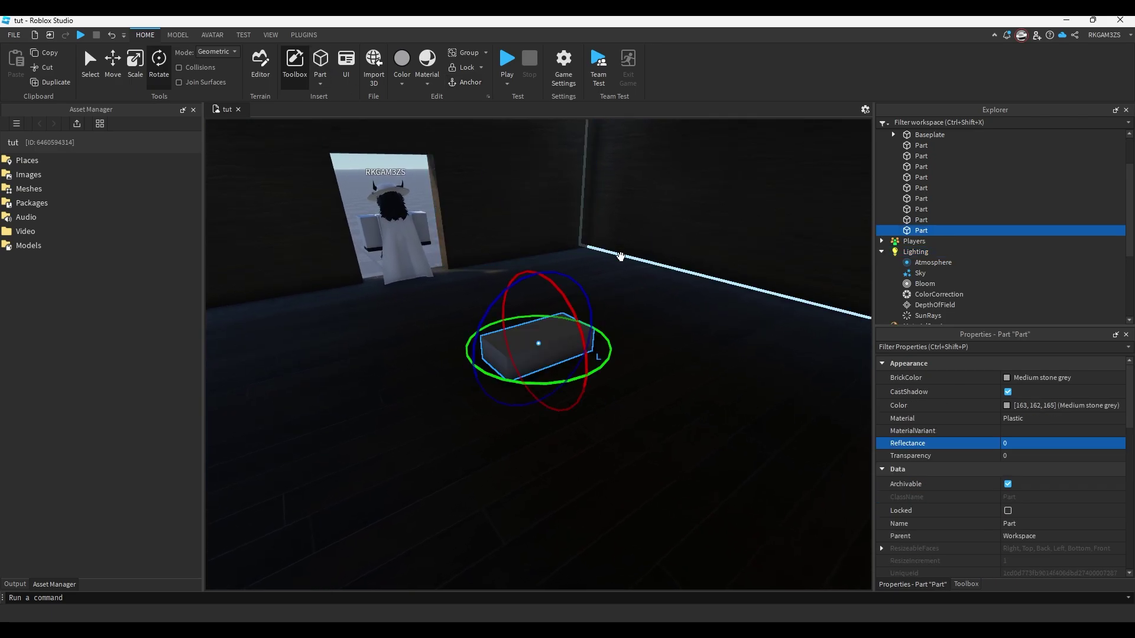
Anchor the new part on the floor and set its material to Neon
key(w)
key(a)
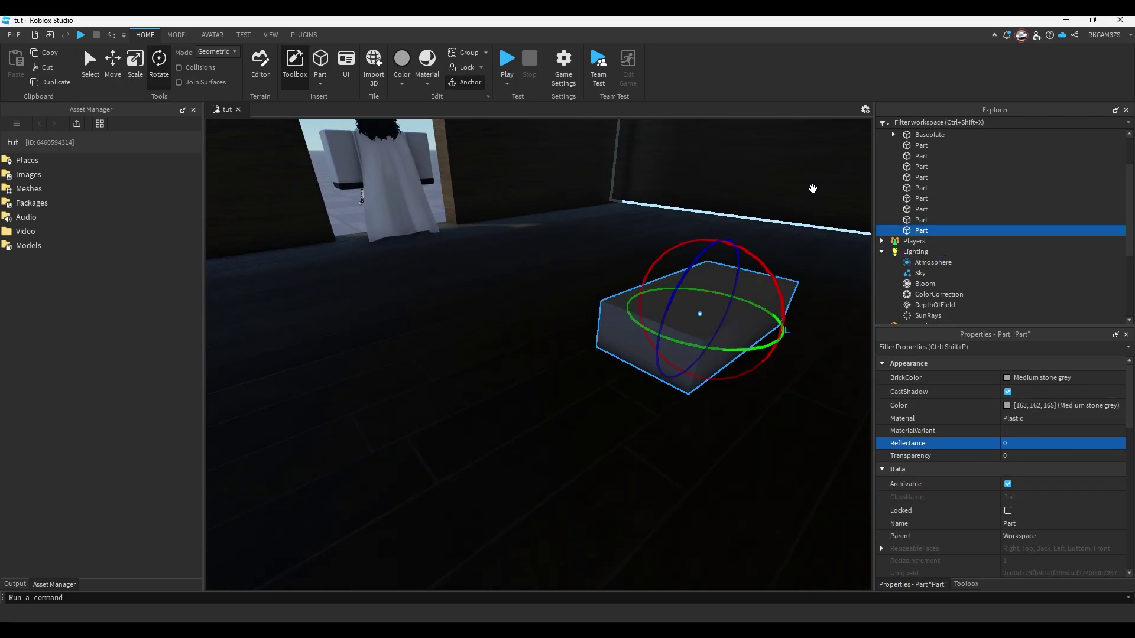
click(1034, 419)
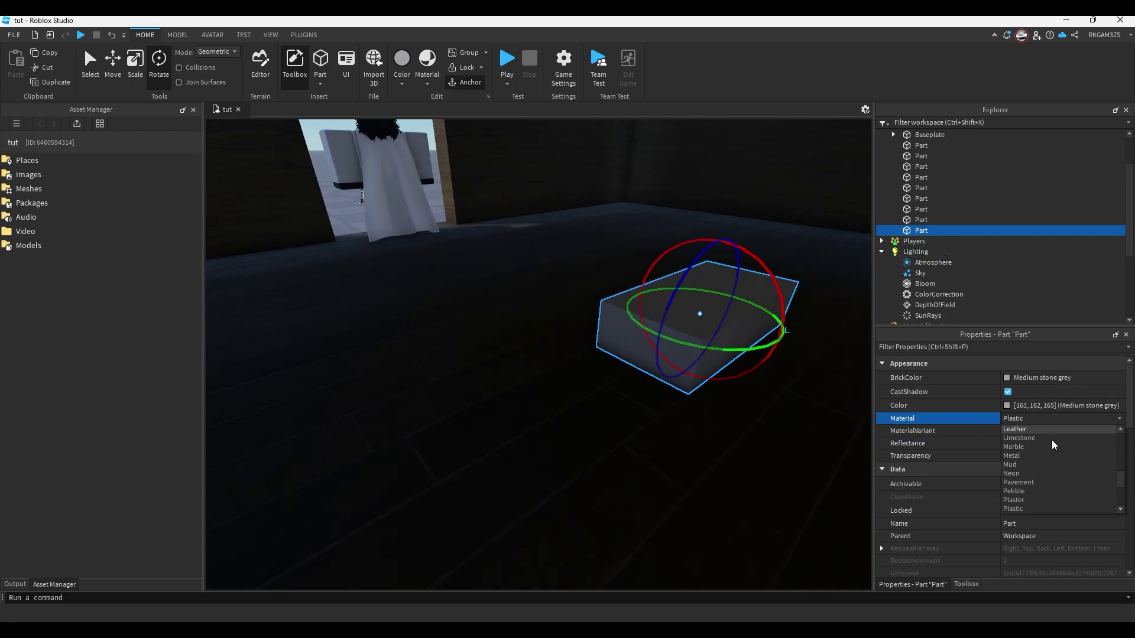
click(1024, 474)
Set the neon part's color to yellow-green with RGB values 143, 165, 0
click(1007, 405)
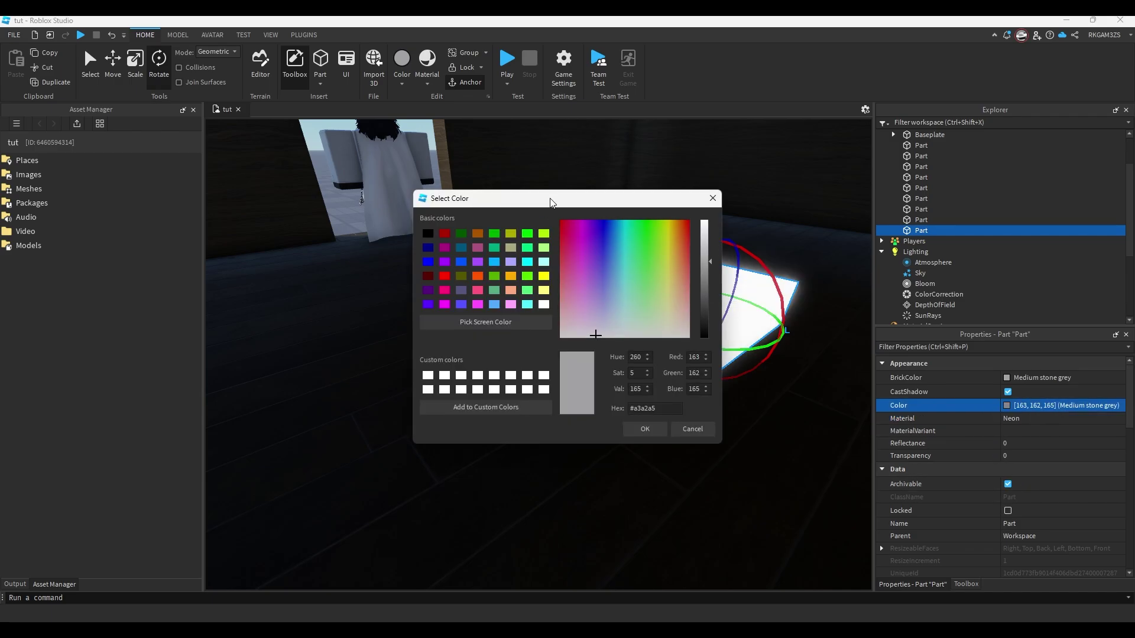
drag(549, 204, 451, 224)
click(568, 317)
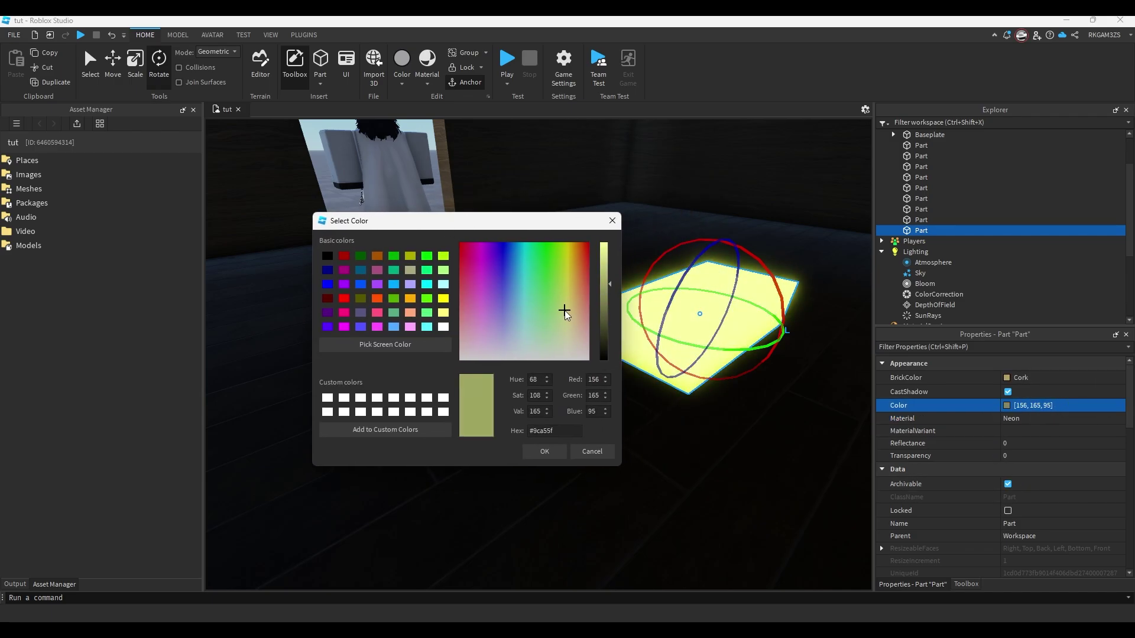
drag(564, 313, 565, 243)
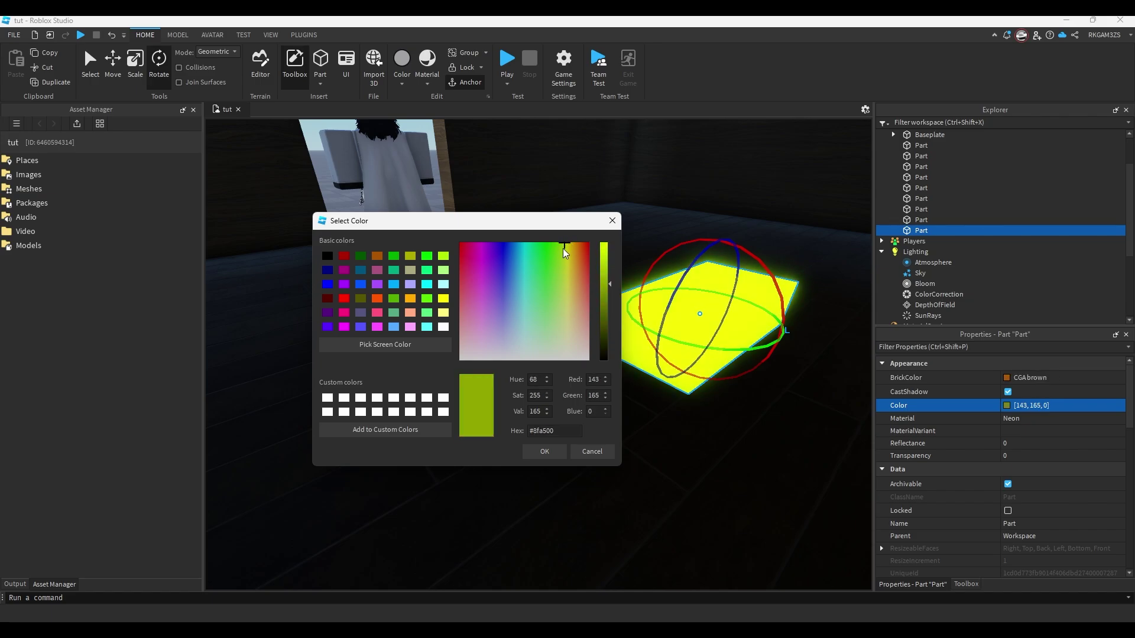
click(544, 452)
Add a PointLight to the neon part and set the light's color to yellow, RGB 234, 255, 0
click(936, 230)
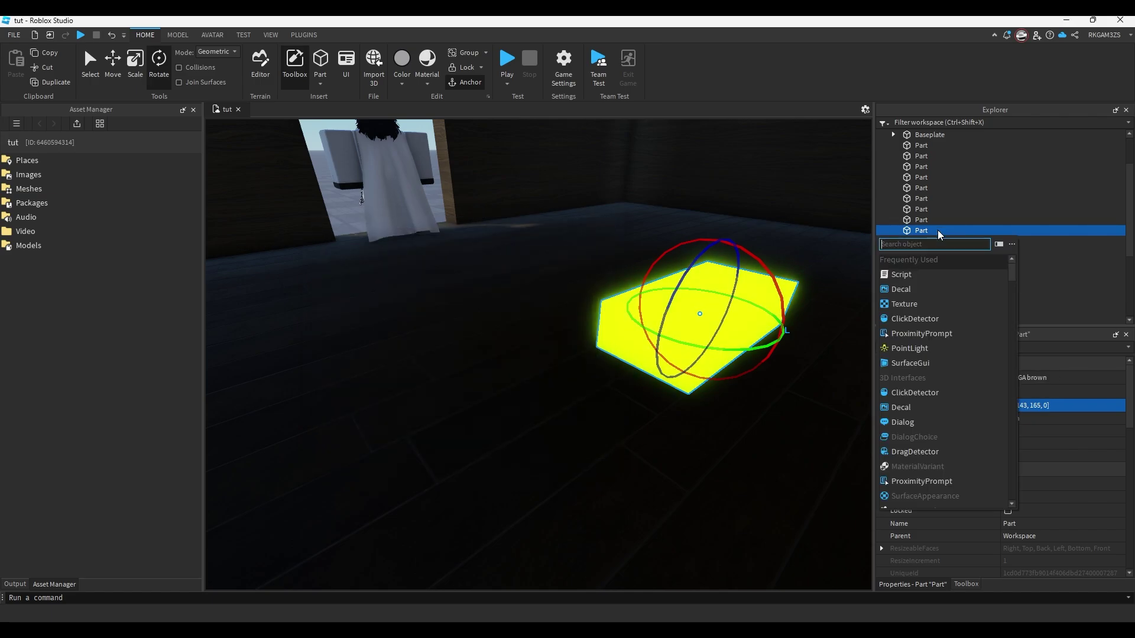
text(poi)
key(Return)
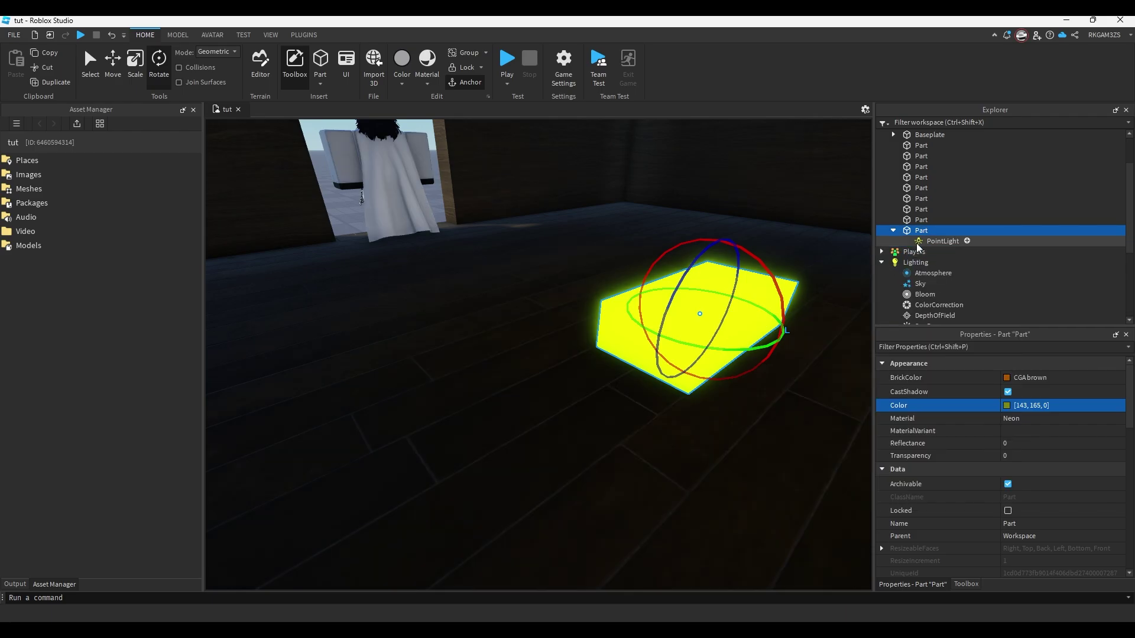
click(1011, 390)
click(666, 220)
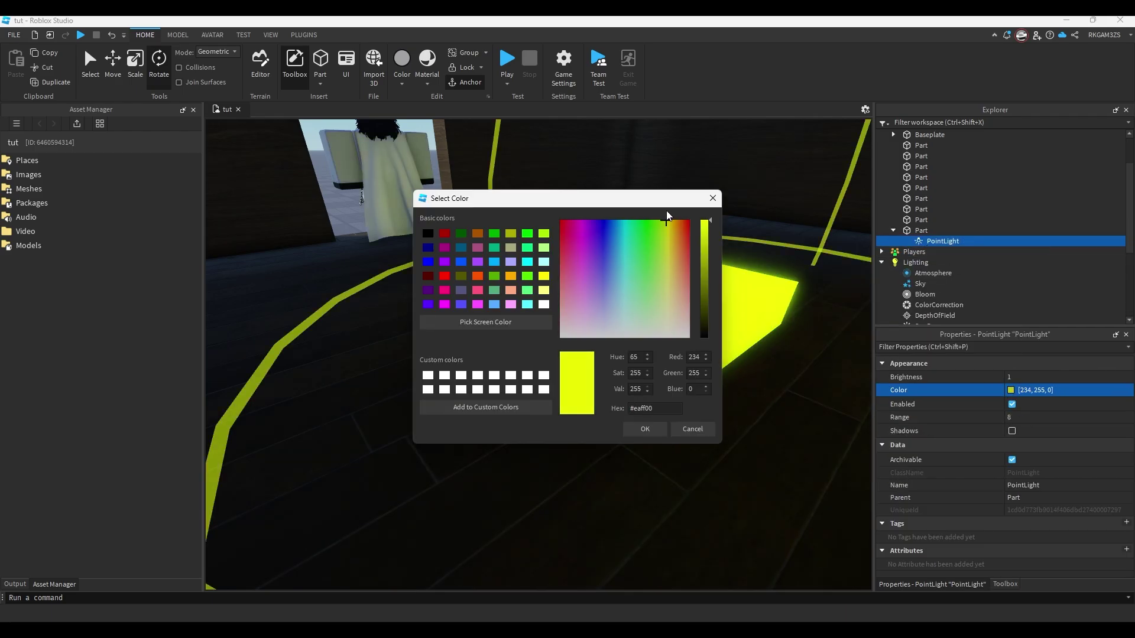
click(645, 429)
Set the PointLight's brightness to 3.64 and its range to 18, and enable its shadows
click(1034, 378)
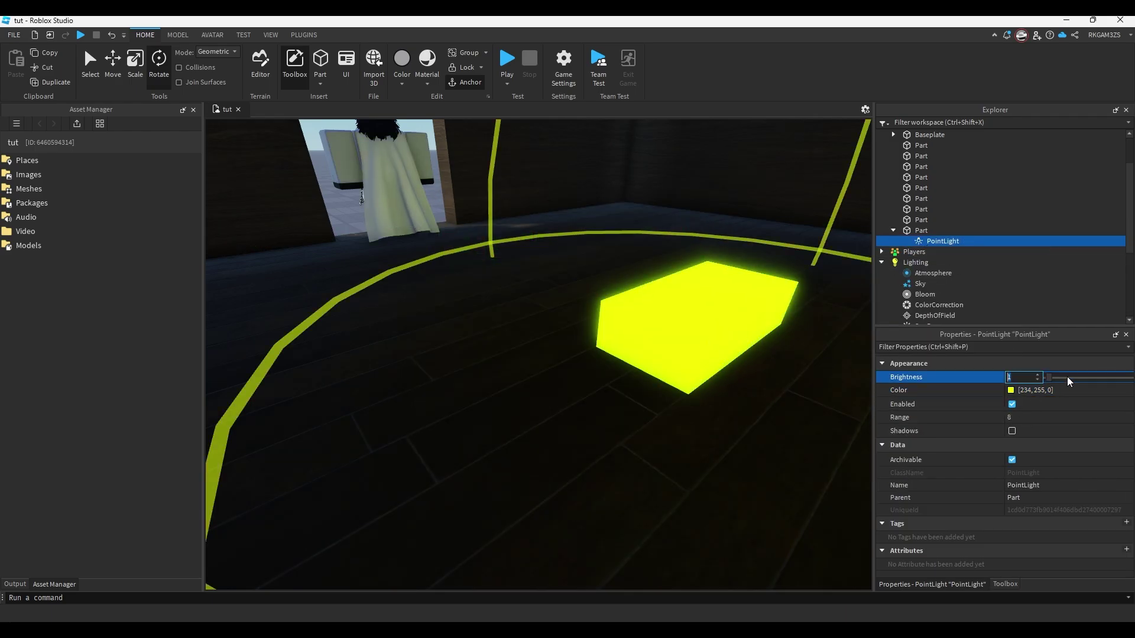
drag(1065, 376, 1055, 378)
click(1039, 417)
drag(1052, 417, 1069, 416)
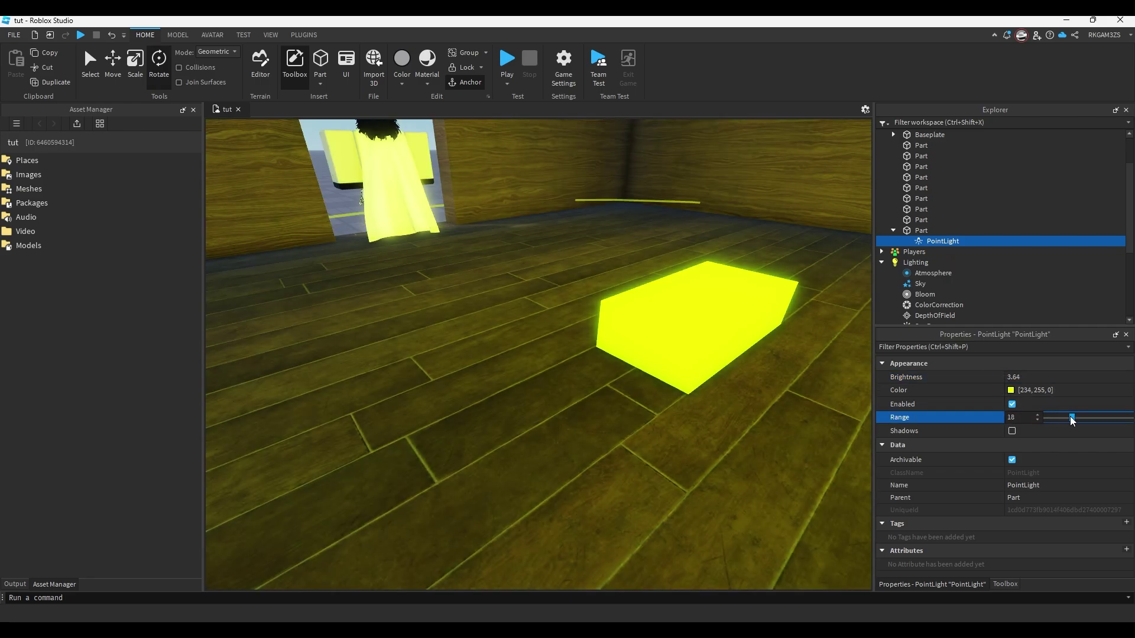
click(1012, 431)
Raise the neon part from the floor up to the ceiling of the house
click(680, 311)
scroll(674, 311, down, 3)
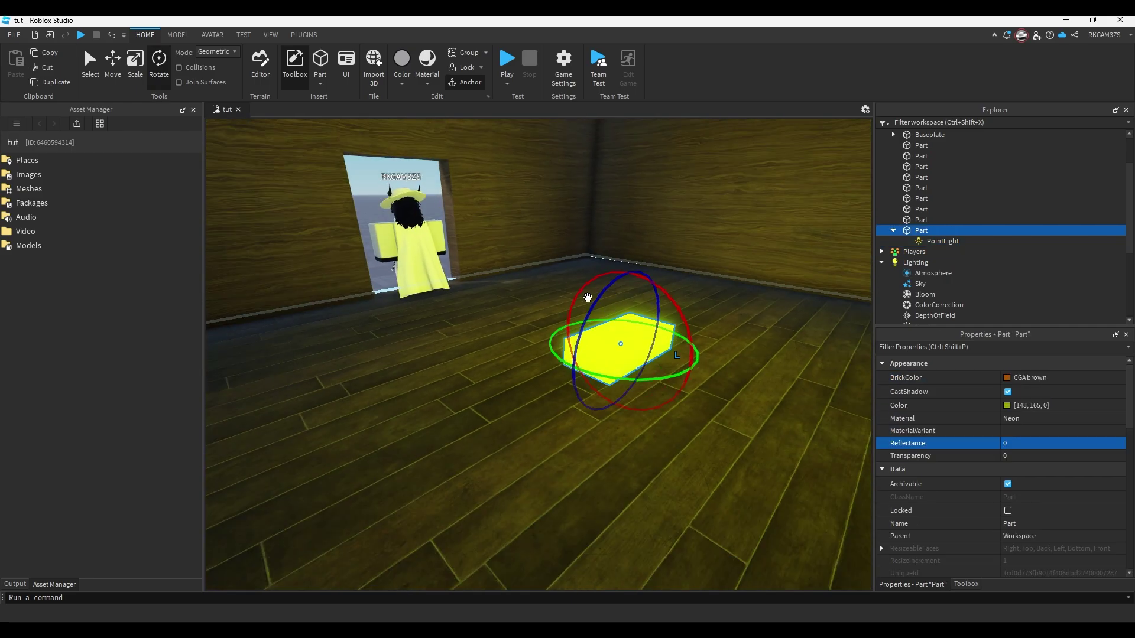
click(113, 65)
right_drag(644, 320, 660, 308)
drag(578, 327, 580, 158)
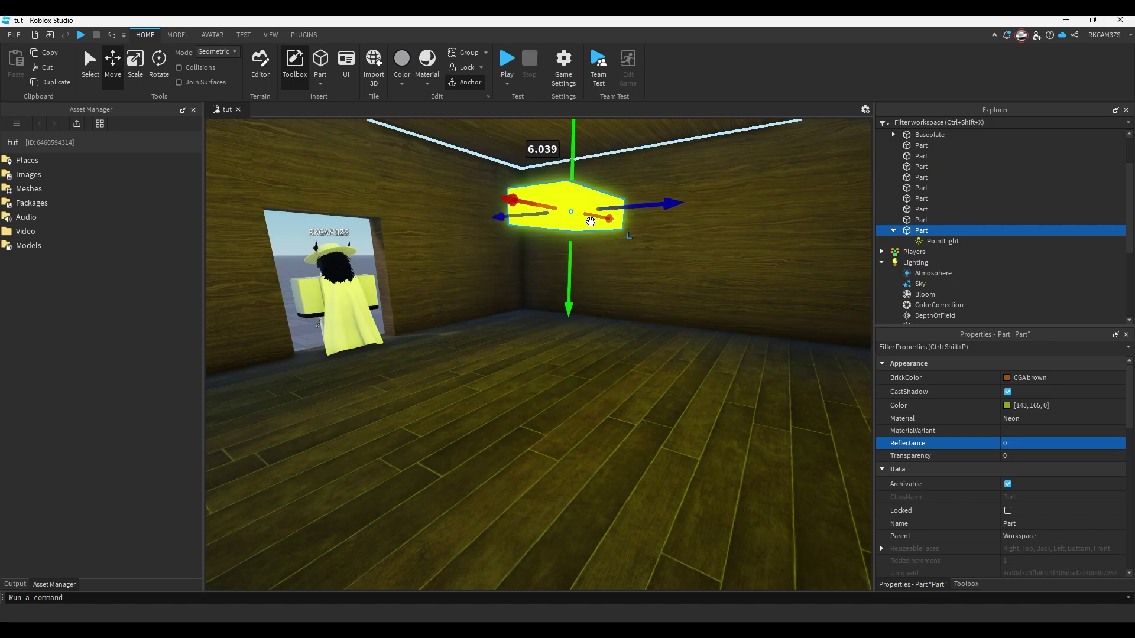
right_drag(621, 276, 632, 252)
drag(501, 367, 519, 528)
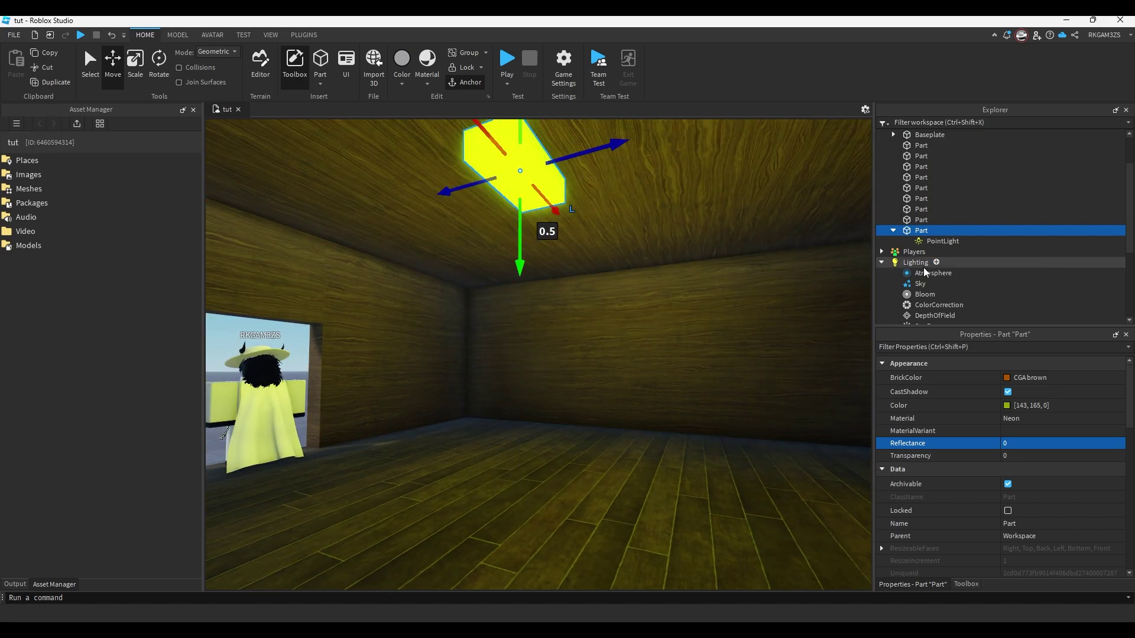
Switch the Lighting service's Technology to Future, examine the ceiling light's effect in the room, and return it to ShadowMap
click(910, 264)
right_drag(751, 271, 717, 237)
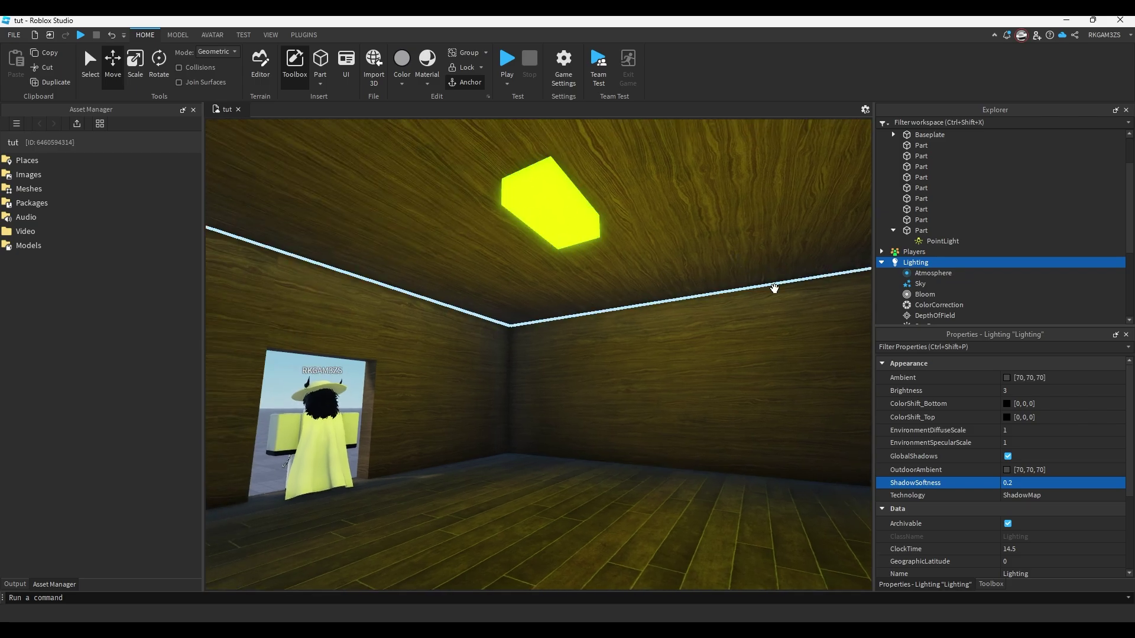
click(1038, 496)
click(1028, 510)
right_drag(707, 422, 721, 426)
key(s)
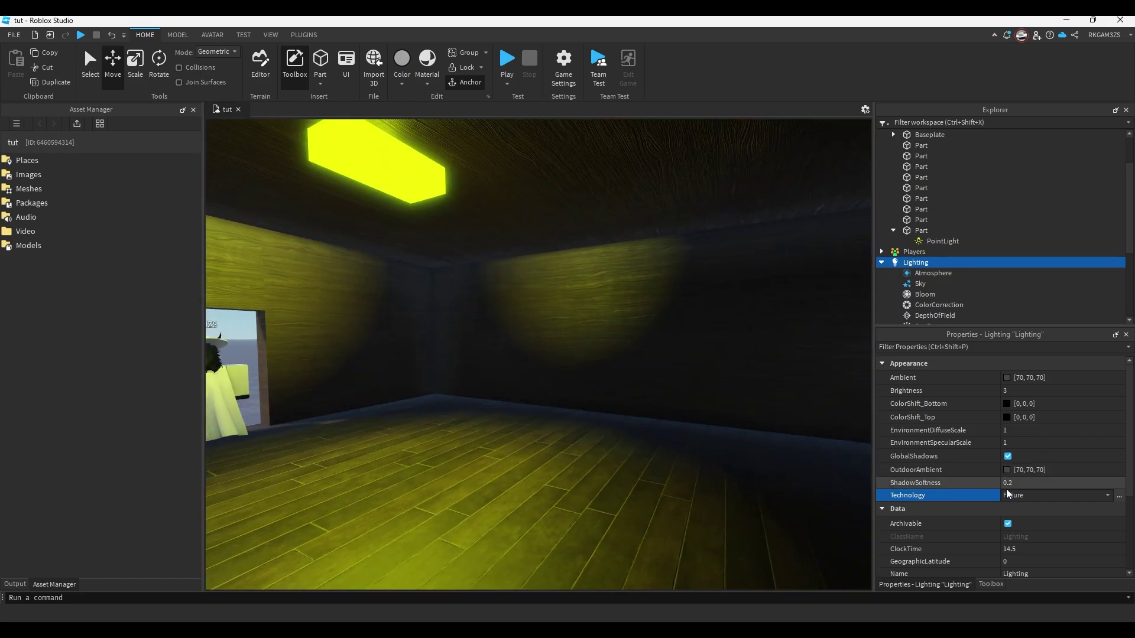
click(1021, 515)
Change the ceiling light part's color to a whiter yellow, RGB 163, 165, 115
scroll(582, 285, down, 5)
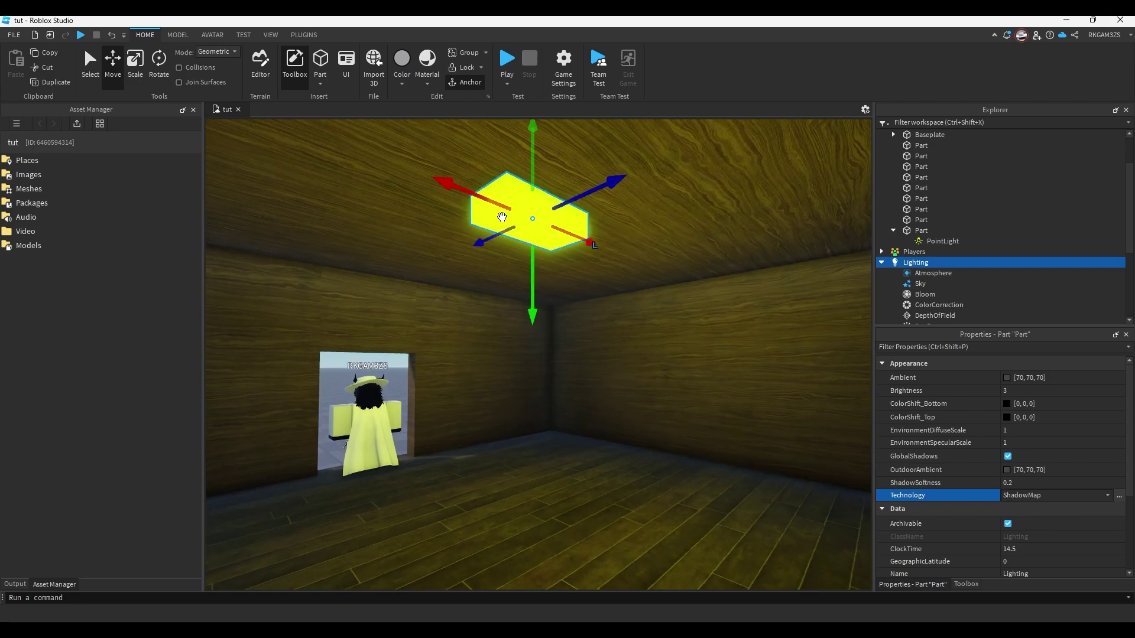
click(503, 217)
click(1006, 405)
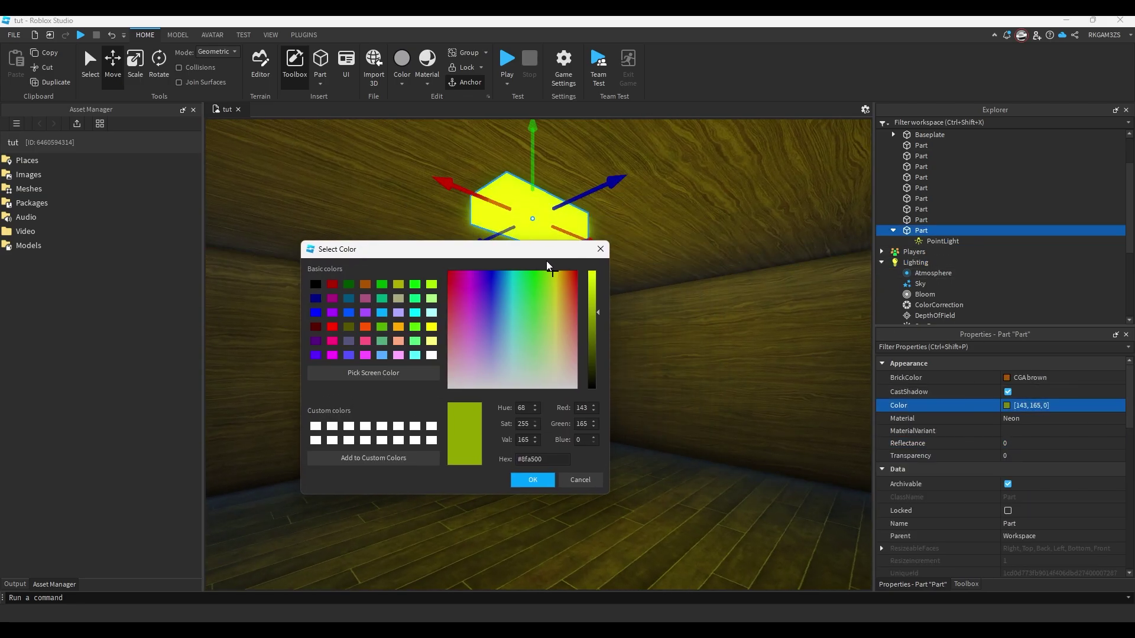
drag(555, 275, 554, 353)
click(533, 479)
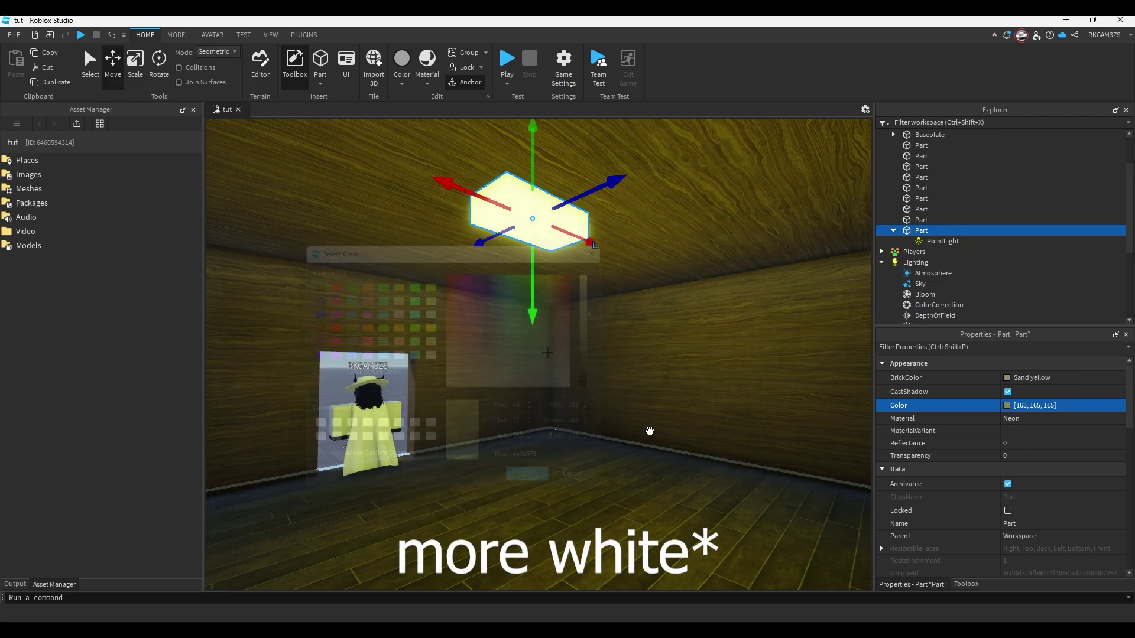
Copy the part's color value 163, 165, 115 to its PointLight
click(1058, 406)
click(942, 241)
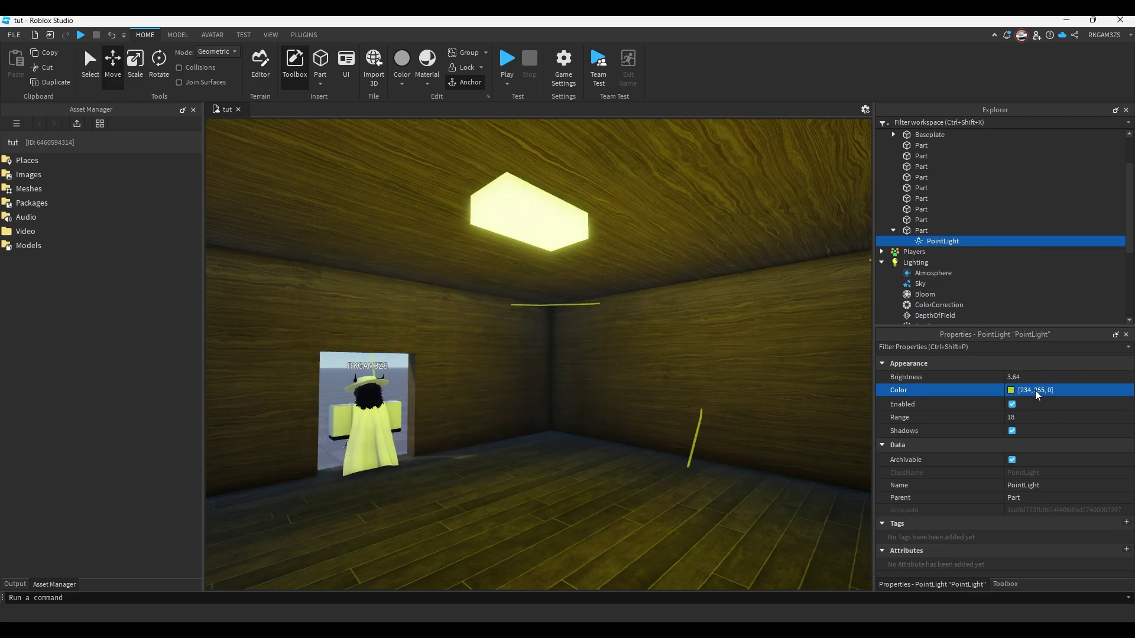
key(Return)
right_drag(682, 376, 713, 373)
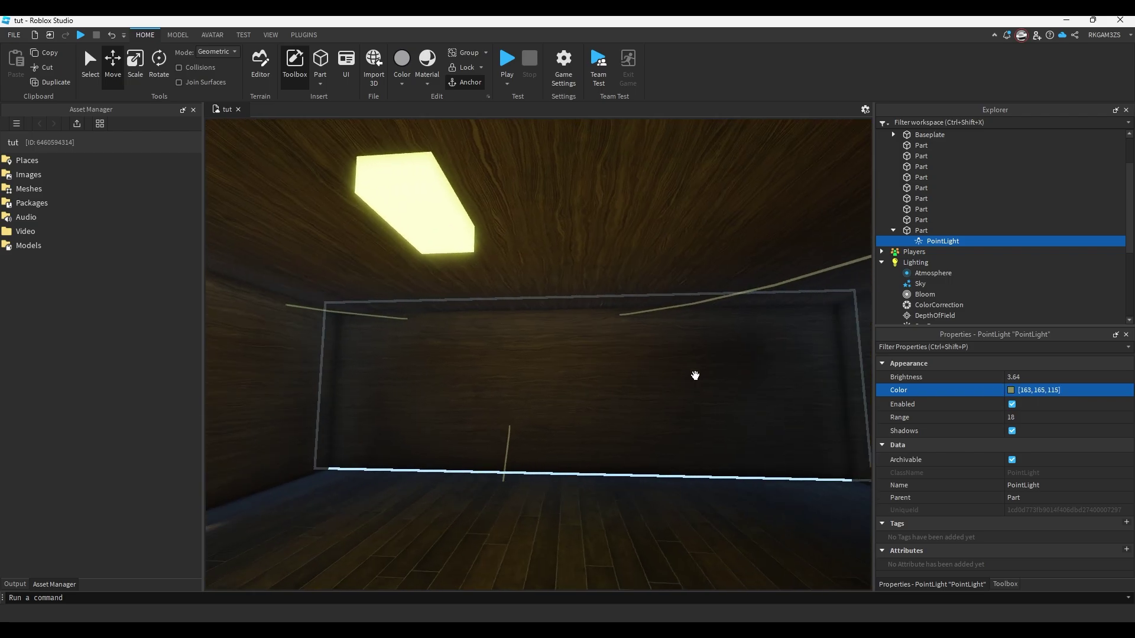
Set the PointLight's range to 45 and its brightness to 2.52
click(1042, 415)
drag(1073, 418, 1083, 419)
click(1054, 378)
drag(1054, 378, 1049, 377)
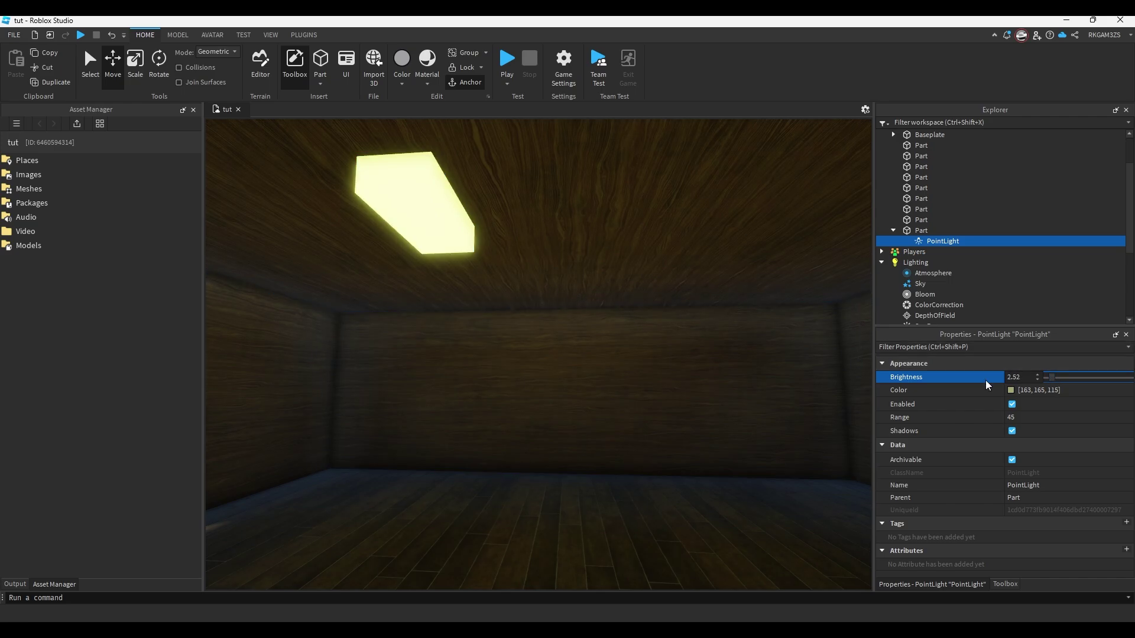
Scale the ceiling light part vertically and horizontally to shape it into a flat panel
right_drag(579, 346, 579, 347)
click(499, 228)
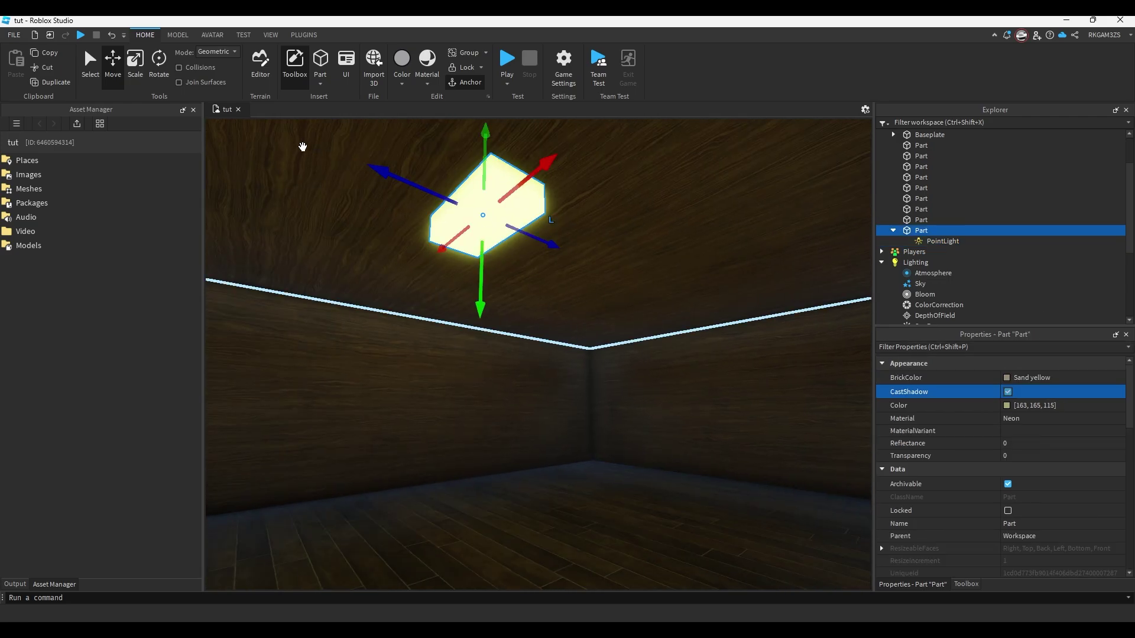
click(138, 72)
drag(481, 253, 481, 235)
drag(427, 183, 390, 167)
right_drag(551, 229, 589, 250)
click(116, 72)
Add a SurfaceLight to the ceiling light part and set its Face to Bottom
click(937, 231)
text(surfa)
click(916, 262)
click(932, 253)
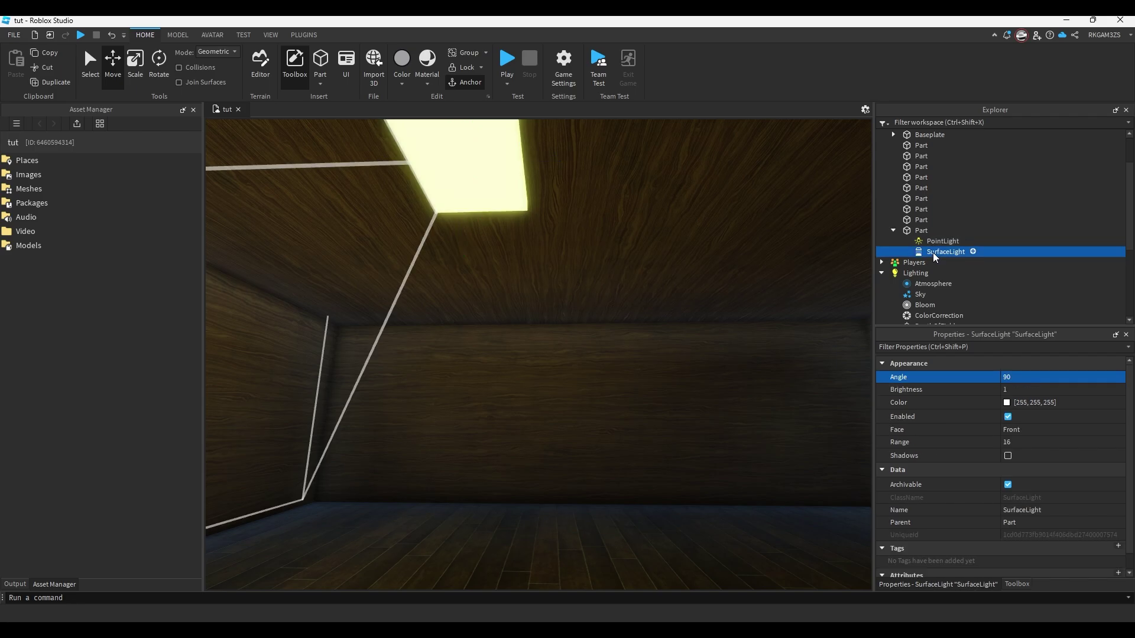
click(1043, 433)
click(1030, 451)
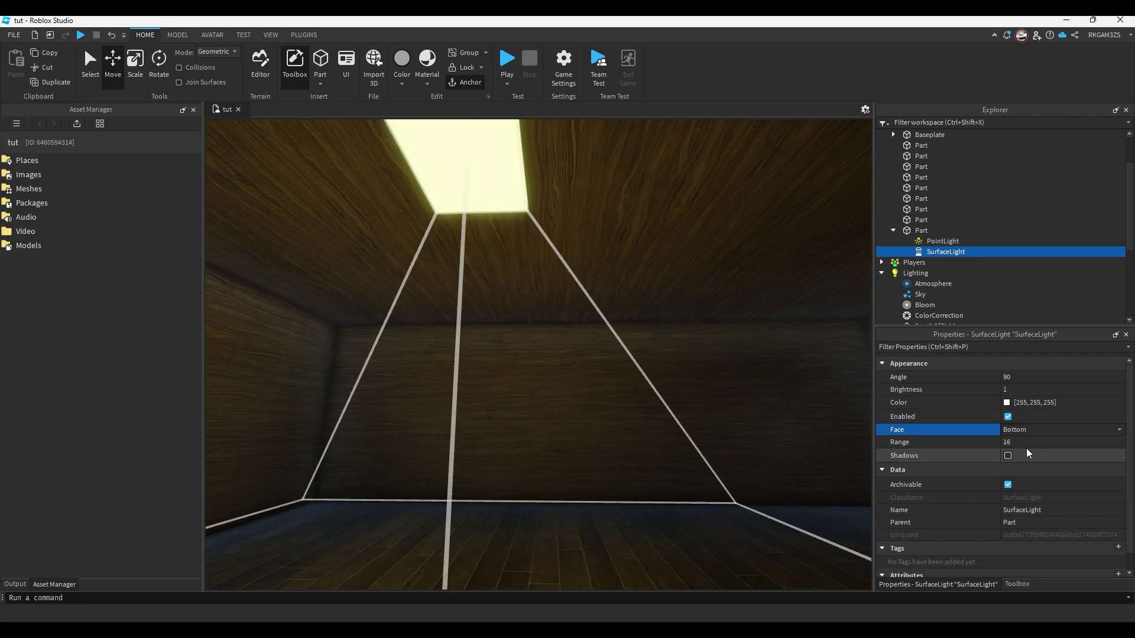
Give the SurfaceLight the color 163, 165, 115, enable its shadows, and set its angle to 180 and range to 42
key(Return)
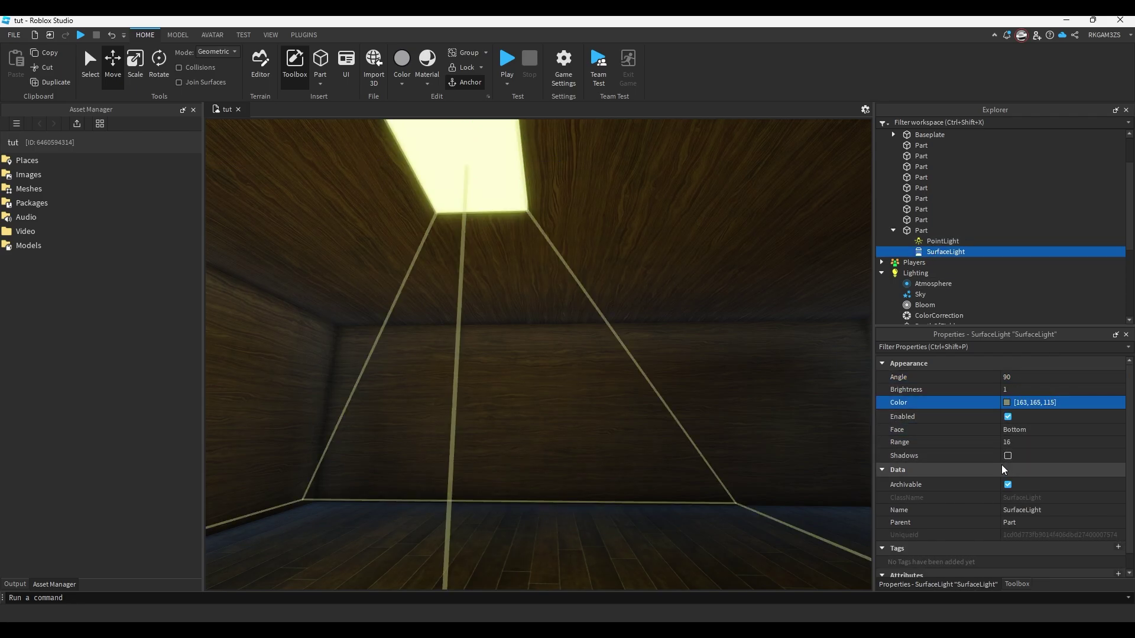
click(1007, 456)
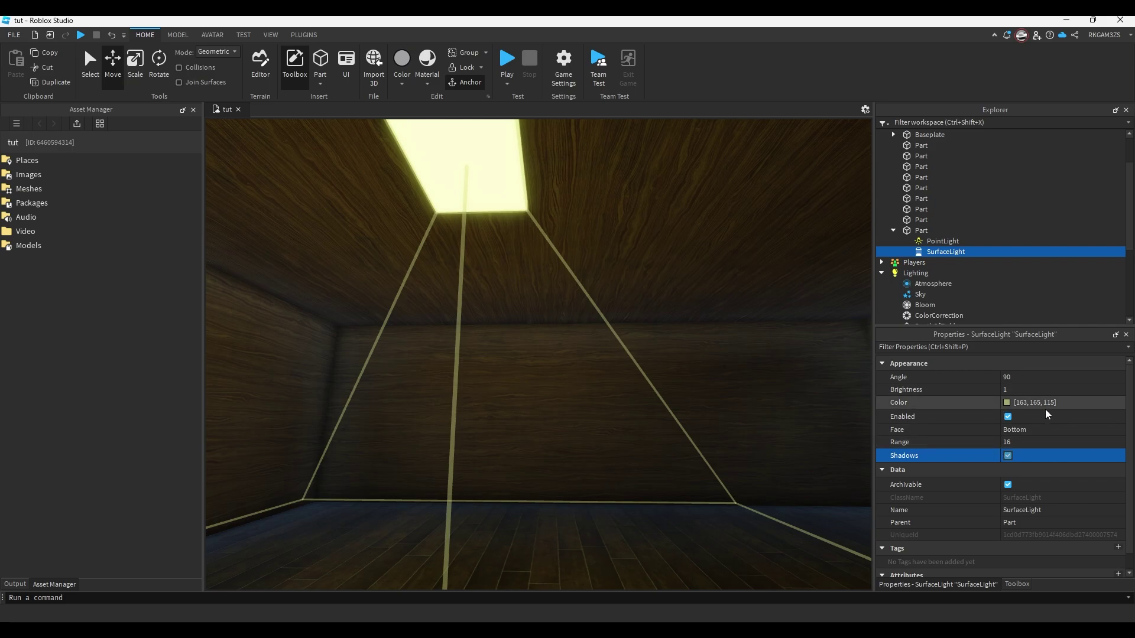
click(1046, 378)
drag(1085, 383, 1124, 379)
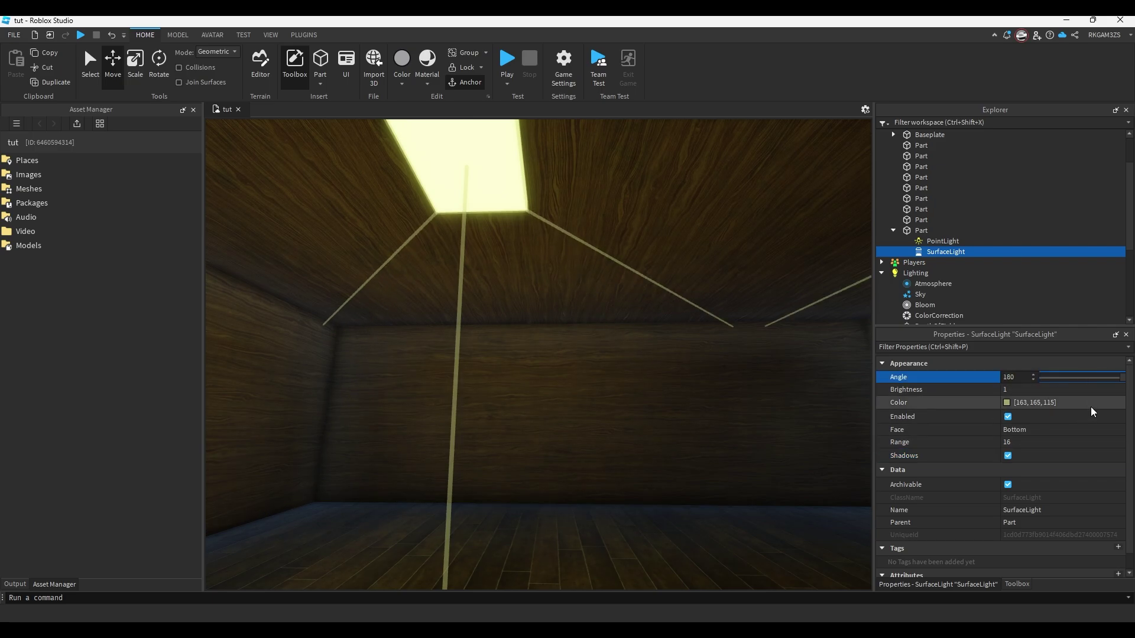
click(1067, 445)
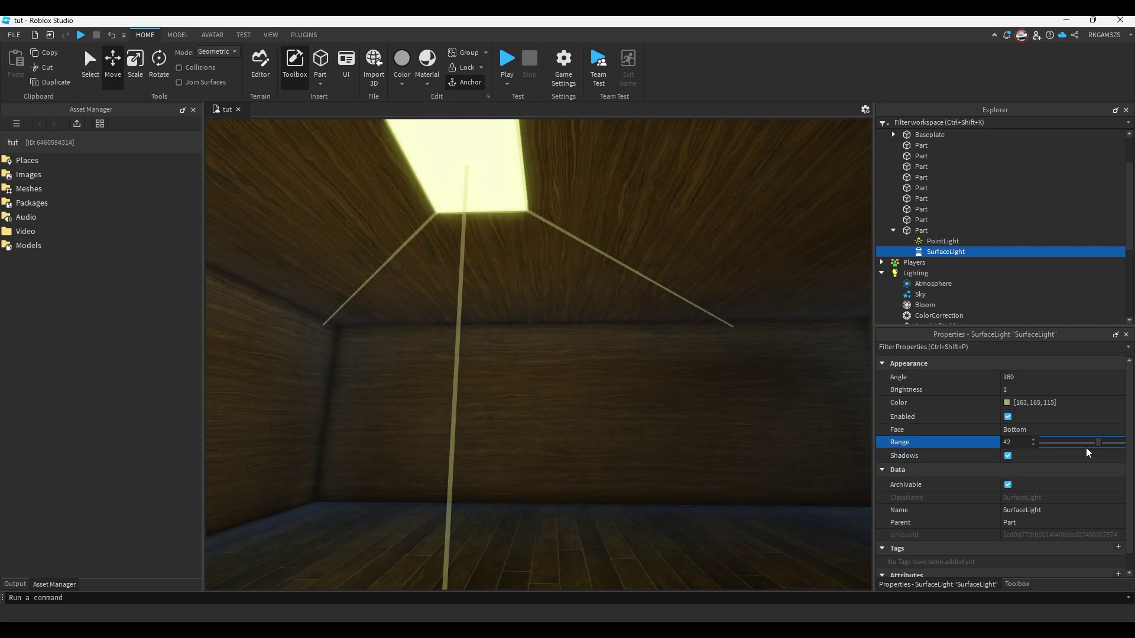
Reposition the light panel along the ceiling toward one end of the room
right_drag(786, 393, 698, 355)
click(623, 212)
right_drag(663, 197, 648, 242)
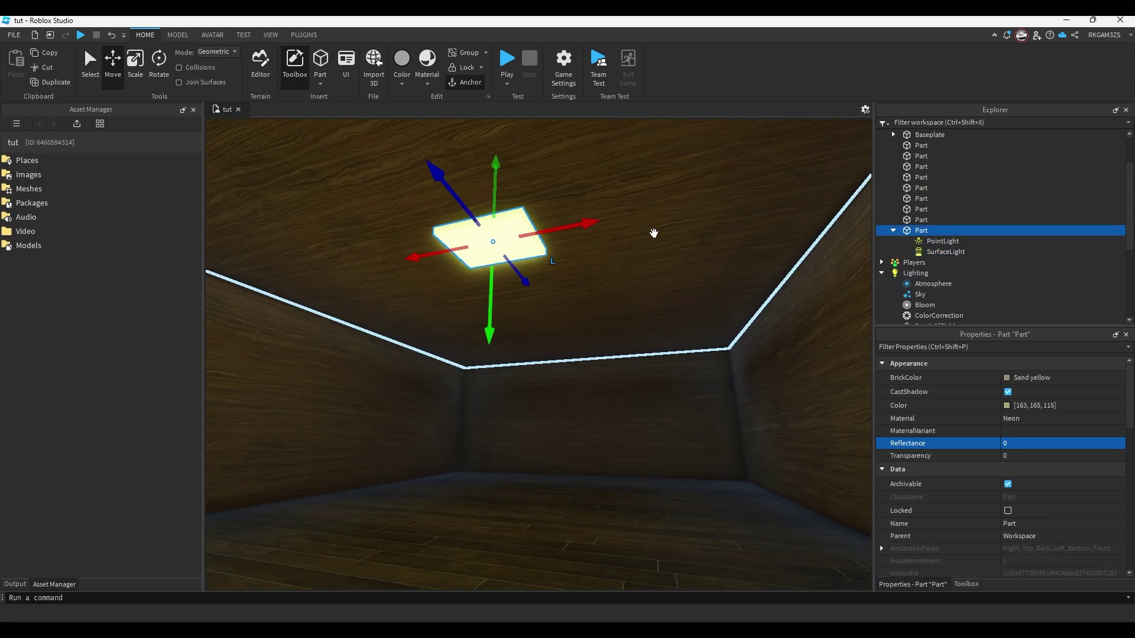
click(131, 66)
click(118, 71)
right_drag(463, 206, 502, 211)
drag(491, 237, 511, 241)
right_drag(534, 237, 455, 232)
drag(638, 231, 463, 180)
right_drag(473, 185, 449, 185)
Duplicate the light panel, place the copy farther along the ceiling, and examine the room lit by both
key(ctrl+d)
drag(569, 209, 774, 260)
right_drag(774, 260, 825, 300)
drag(478, 227, 615, 295)
right_drag(615, 295, 603, 313)
key(s)
click(523, 501)
key(w)
right_drag(523, 501, 525, 494)
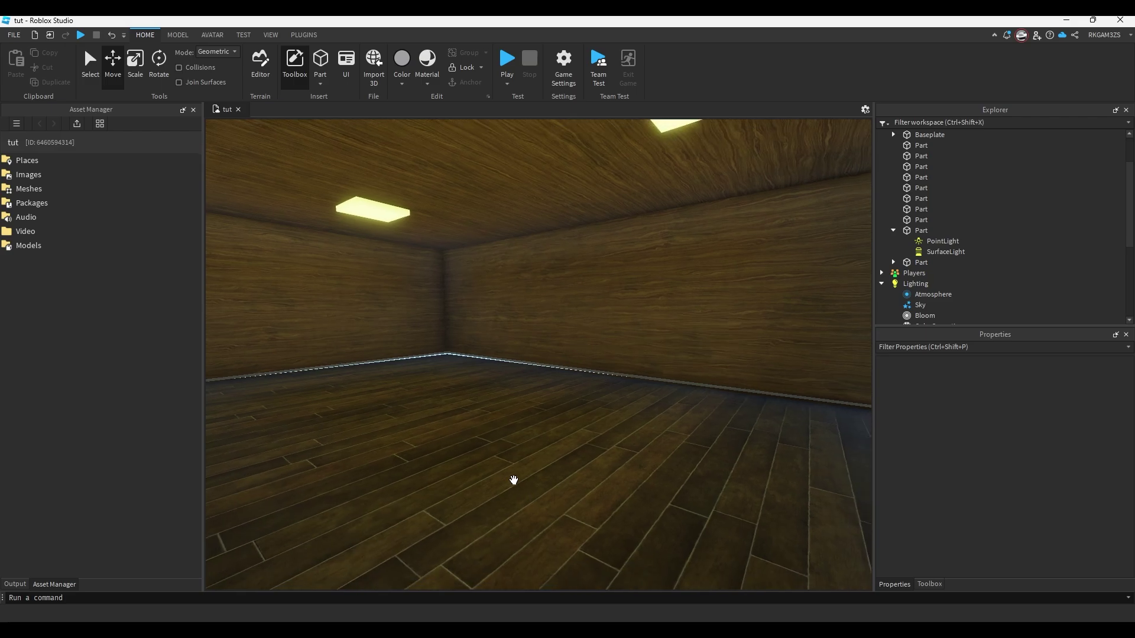
key(s)
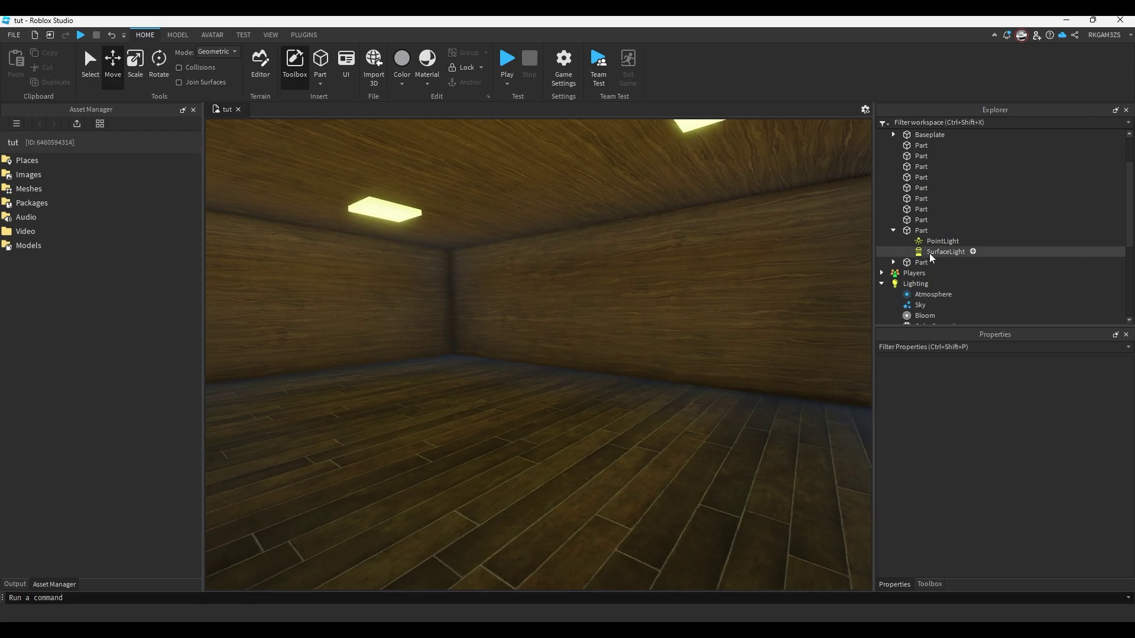
Select both ceiling panels with all their lights and set the lights' color to a warm tone, RGB 165, 143, 76
click(883, 264)
drag(921, 285, 924, 234)
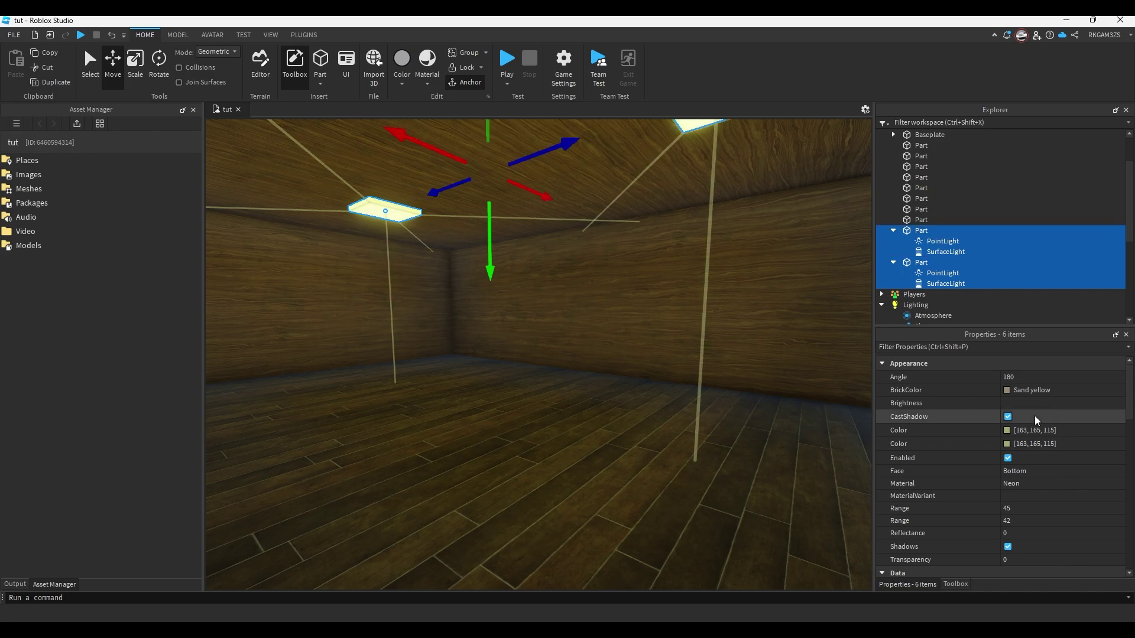
click(1008, 430)
drag(663, 207, 531, 322)
click(536, 418)
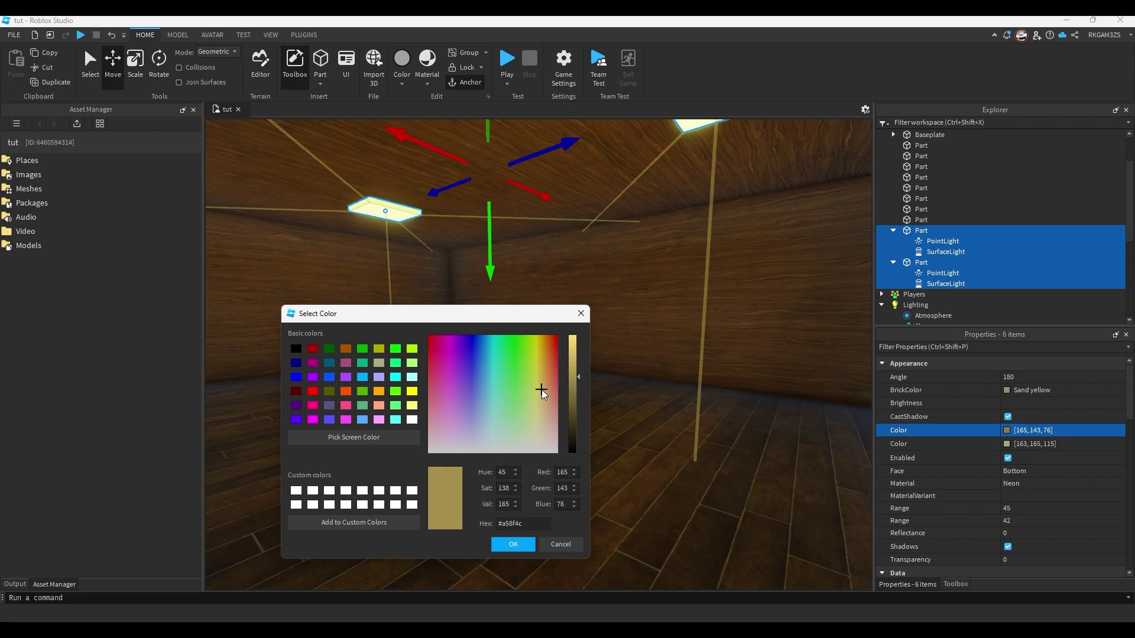
click(515, 543)
click(637, 501)
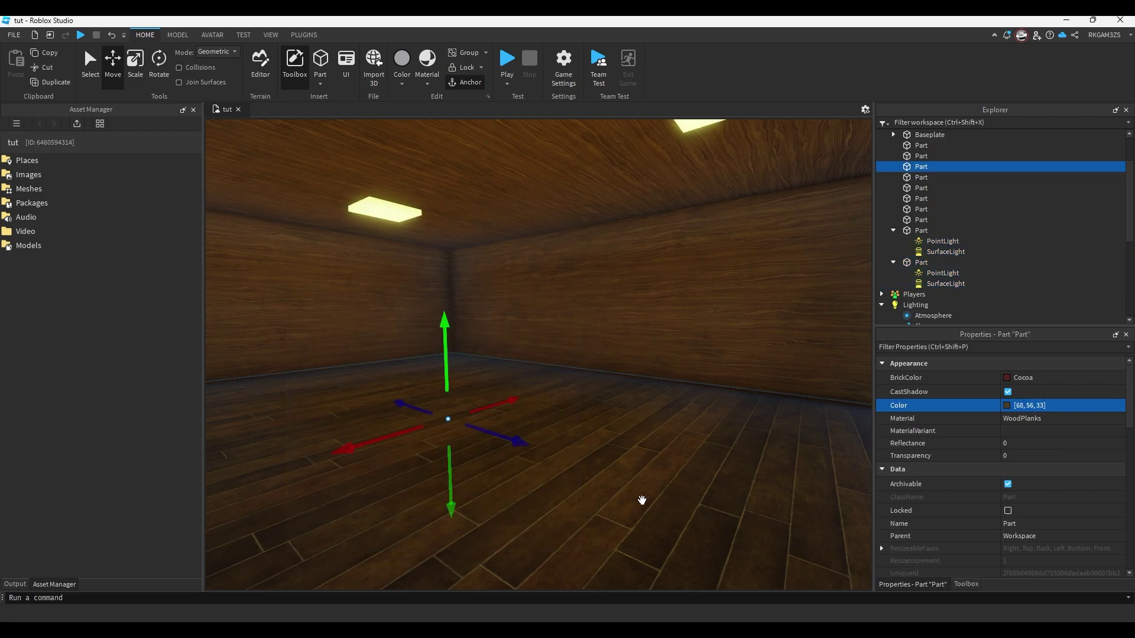
scroll(680, 508, down, 5)
click(699, 513)
scroll(676, 496, up, 7)
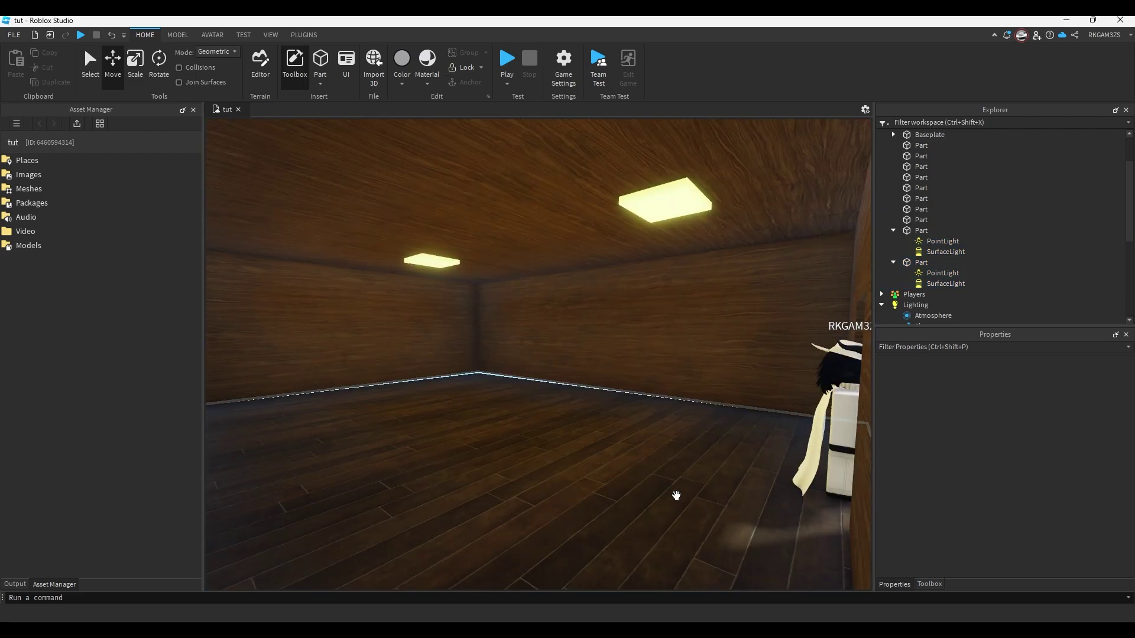
Cut both ceiling light panels out of the house and look around the unlit room
right_drag(676, 495, 678, 496)
scroll(678, 496, down, 8)
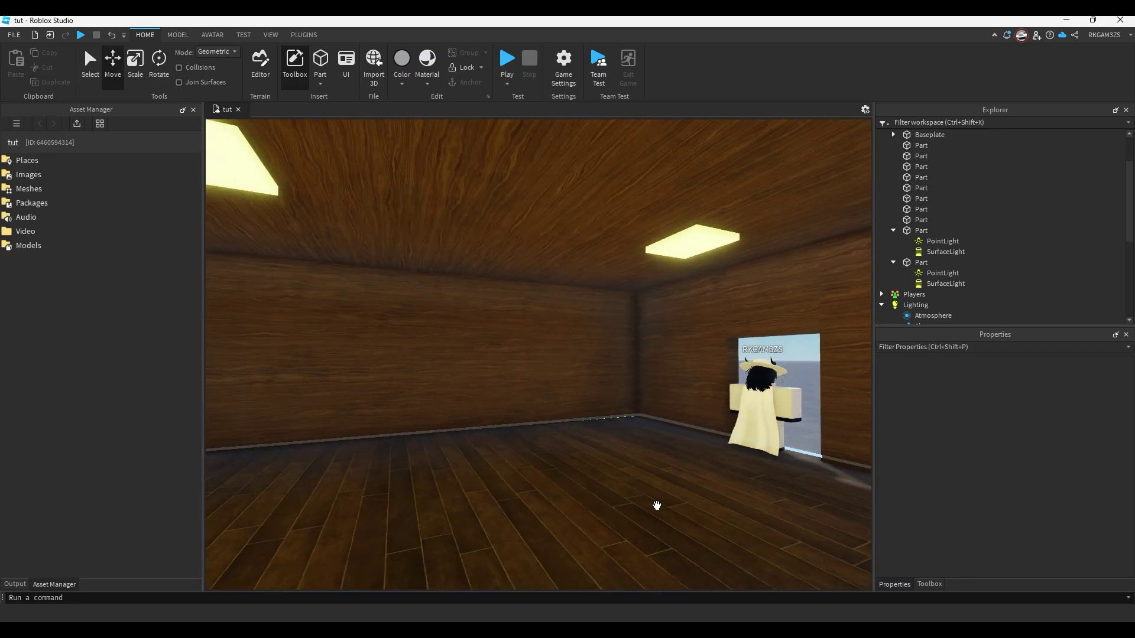
scroll(631, 466, up, 10)
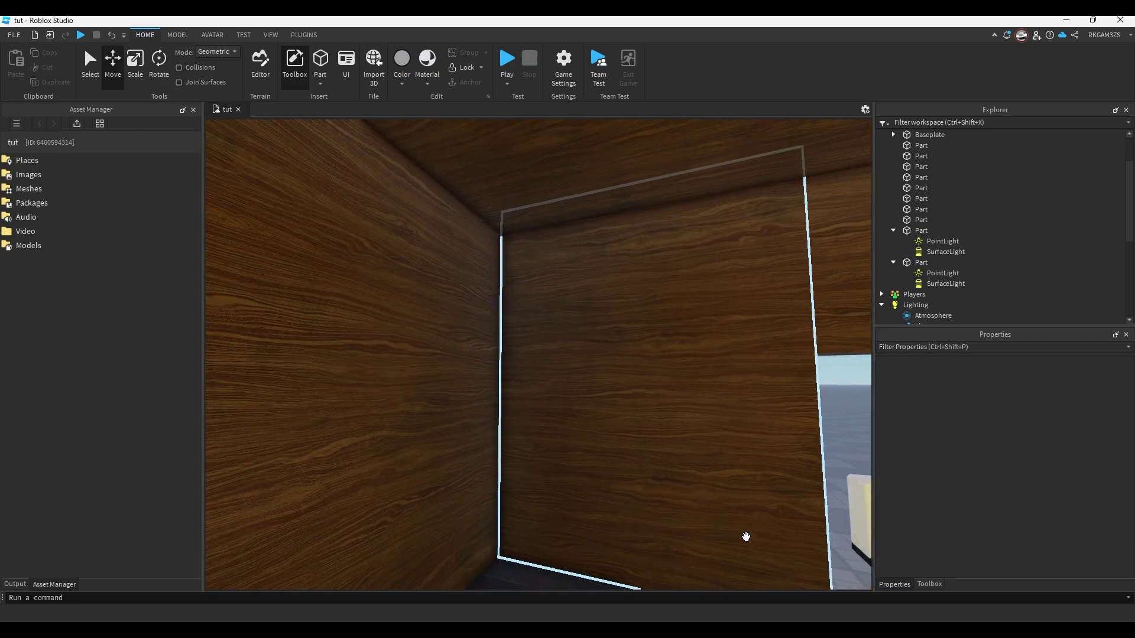
scroll(746, 537, down, 4)
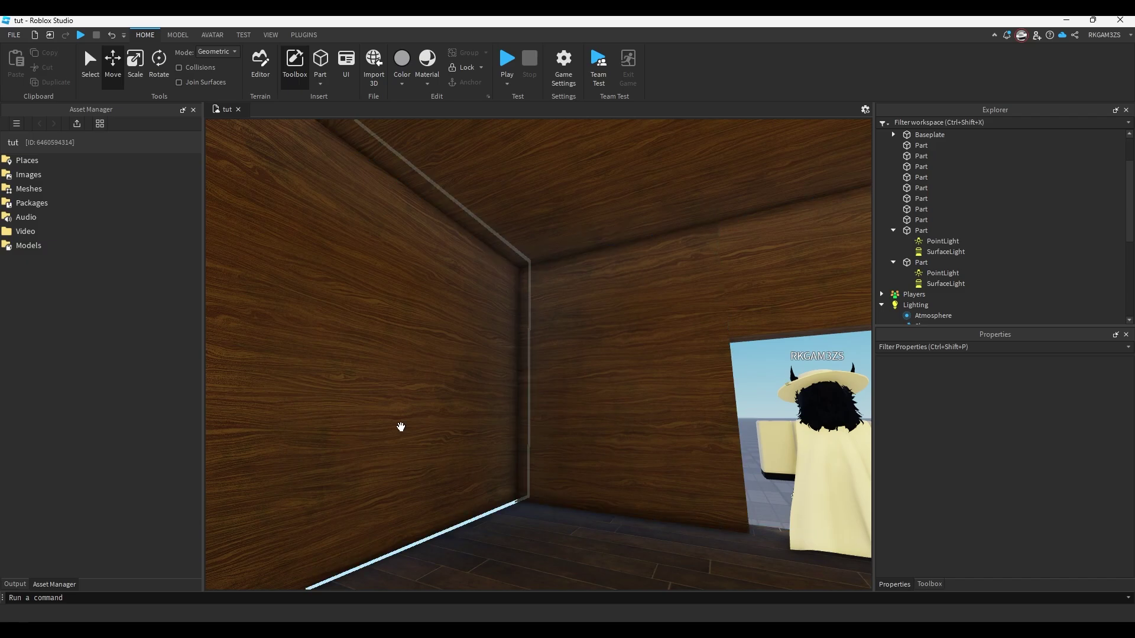
scroll(628, 304, down, 8)
click(631, 317)
ctrl+click(433, 124)
key(ctrl+x)
scroll(623, 455, down, 10)
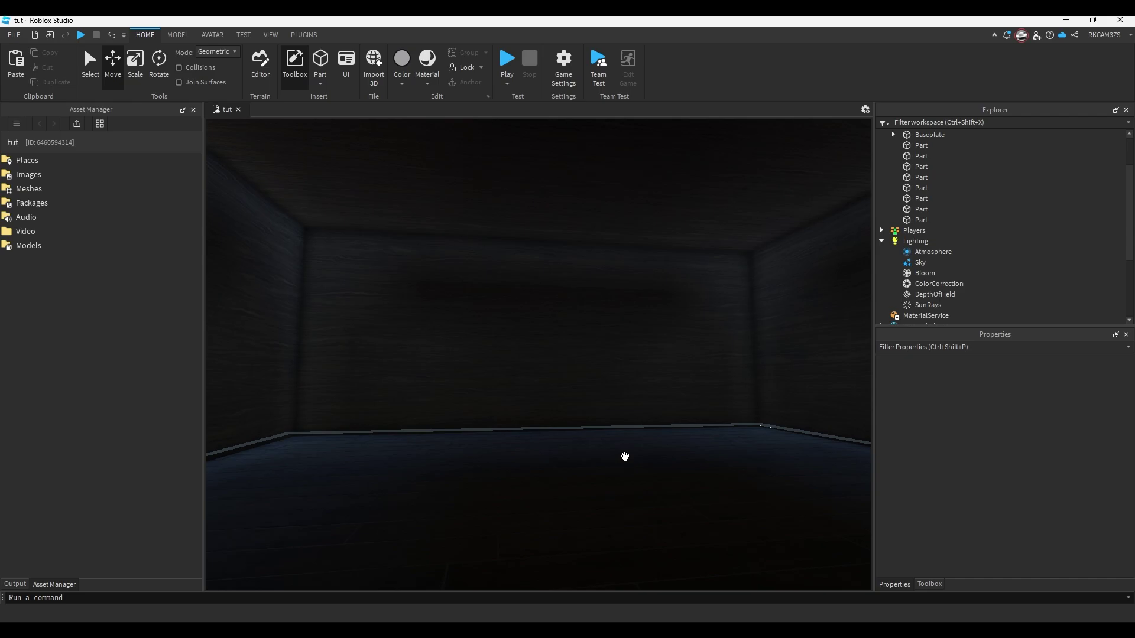
right_drag(625, 456, 707, 401)
Undo the removal of both ceiling light panels
key(ctrl+z)
key(ctrl+z)
key(ctrl+z)
click(633, 400)
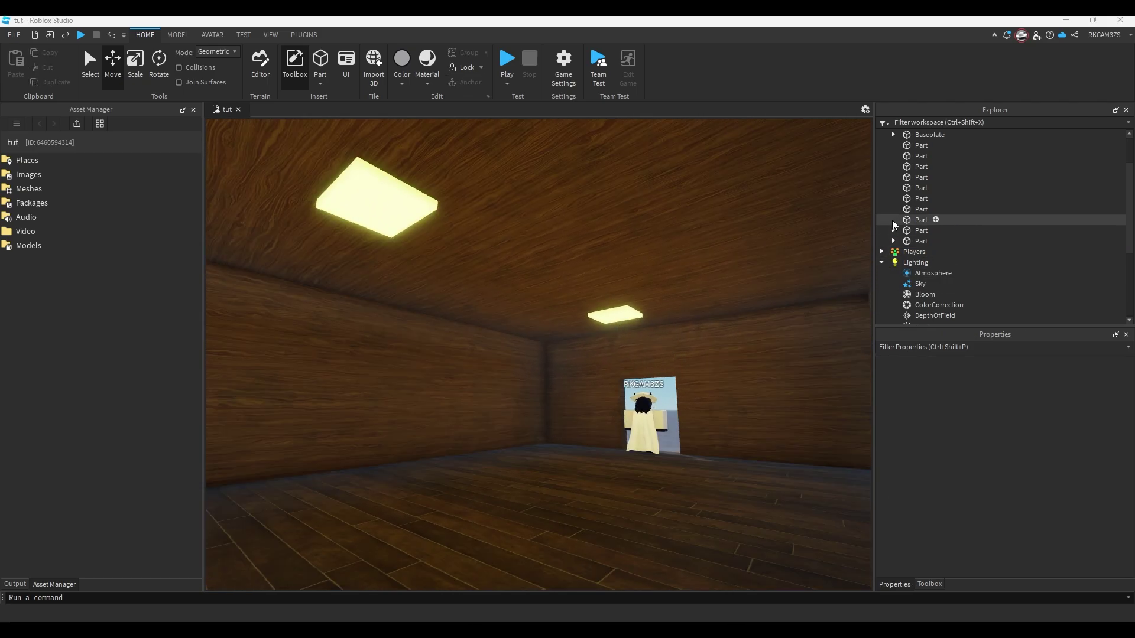
Lower the Lighting service's ClockTime to 4.8 for a night scene
scroll(900, 244, down, 1)
click(916, 234)
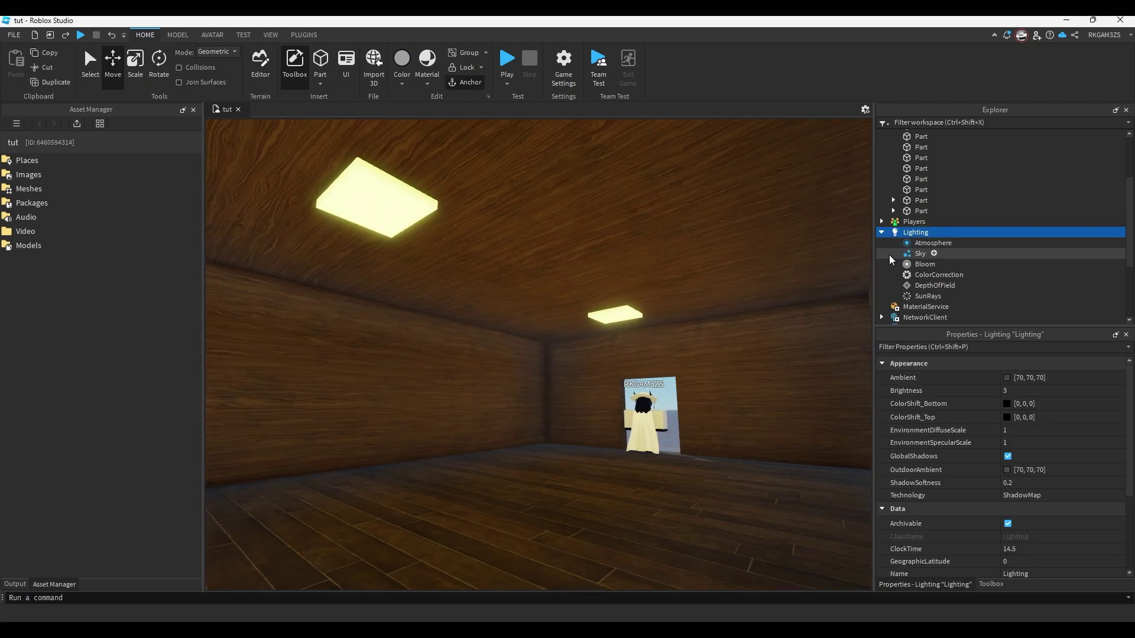
scroll(804, 269, up, 10)
scroll(803, 270, down, 5)
click(304, 34)
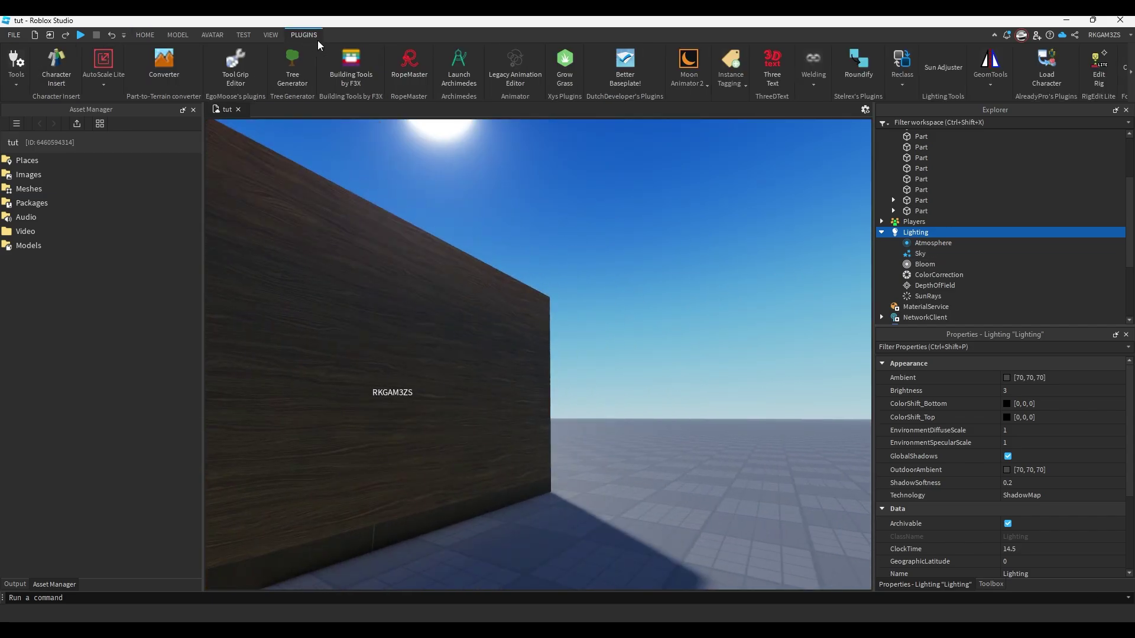
scroll(974, 462, down, 1)
click(1048, 509)
drag(1090, 508, 1058, 501)
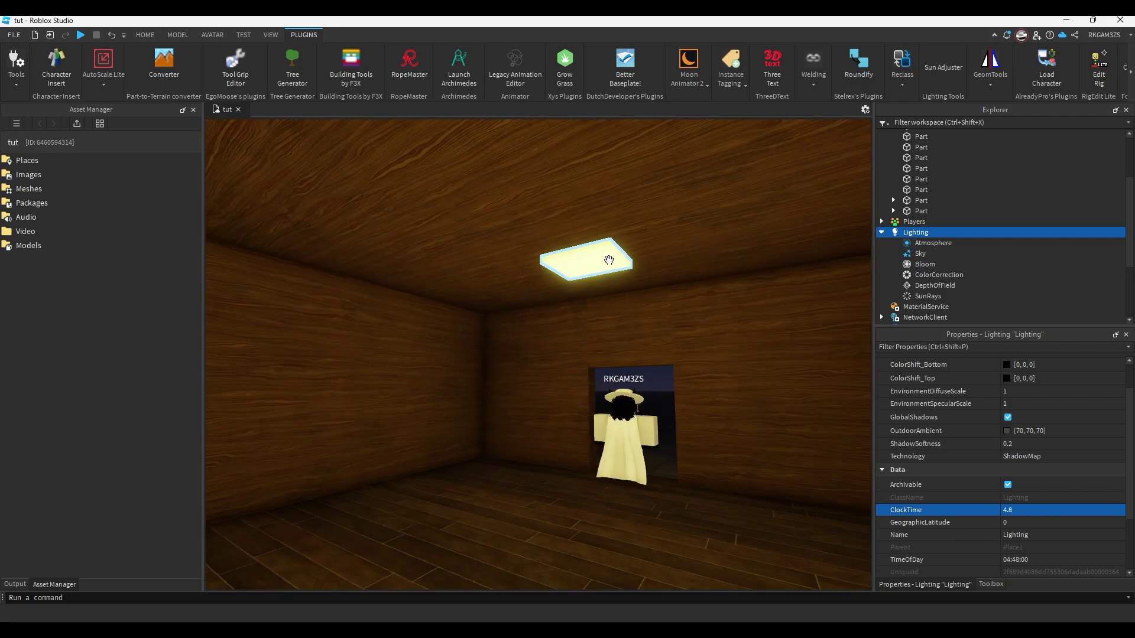
Select both ceiling light panels and delete them to compare the room at night
click(609, 260)
right_drag(609, 260, 554, 247)
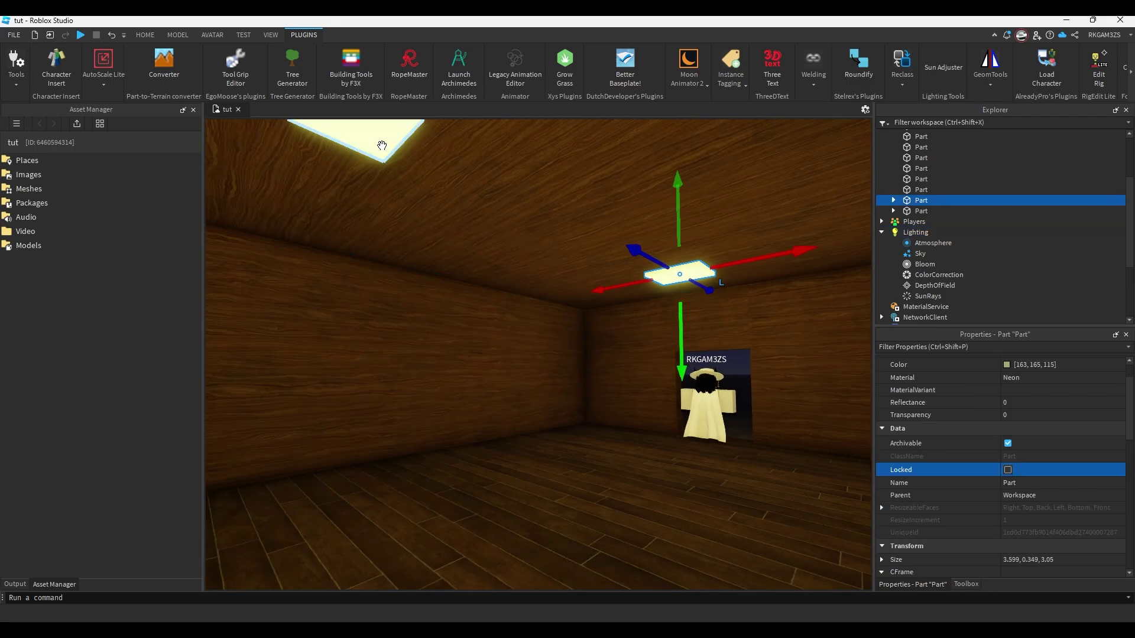
right_drag(381, 145, 639, 219)
key(Delete)
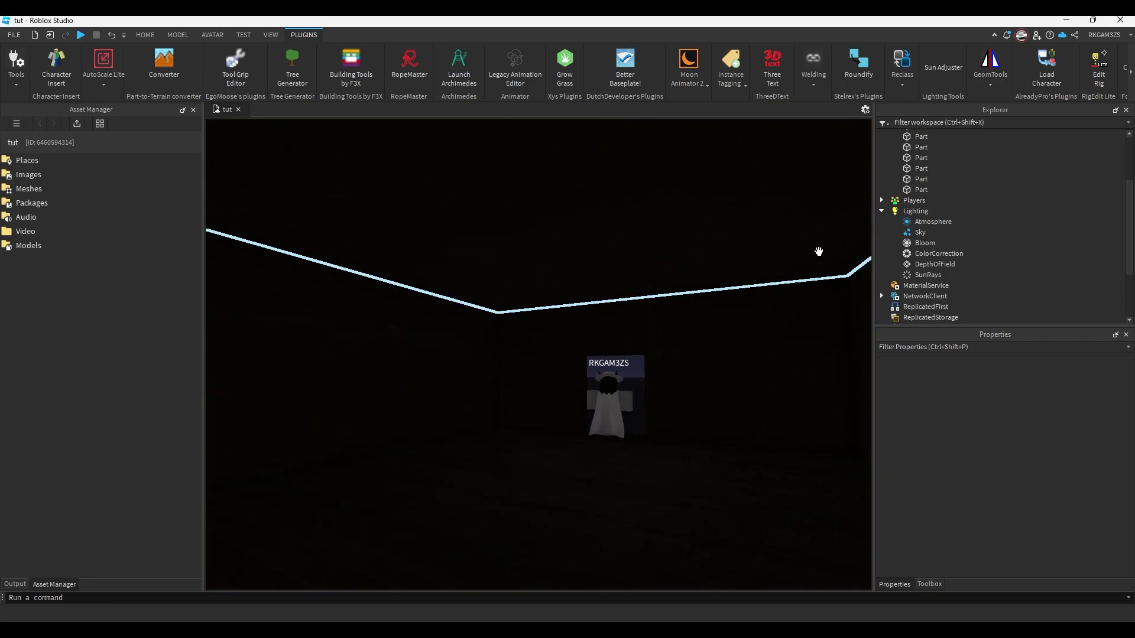
Undo the panel deletion and the ClockTime change, and move the view above the house roof
key(ctrl+z)
right_drag(248, 157, 558, 320)
click(558, 320)
key(s)
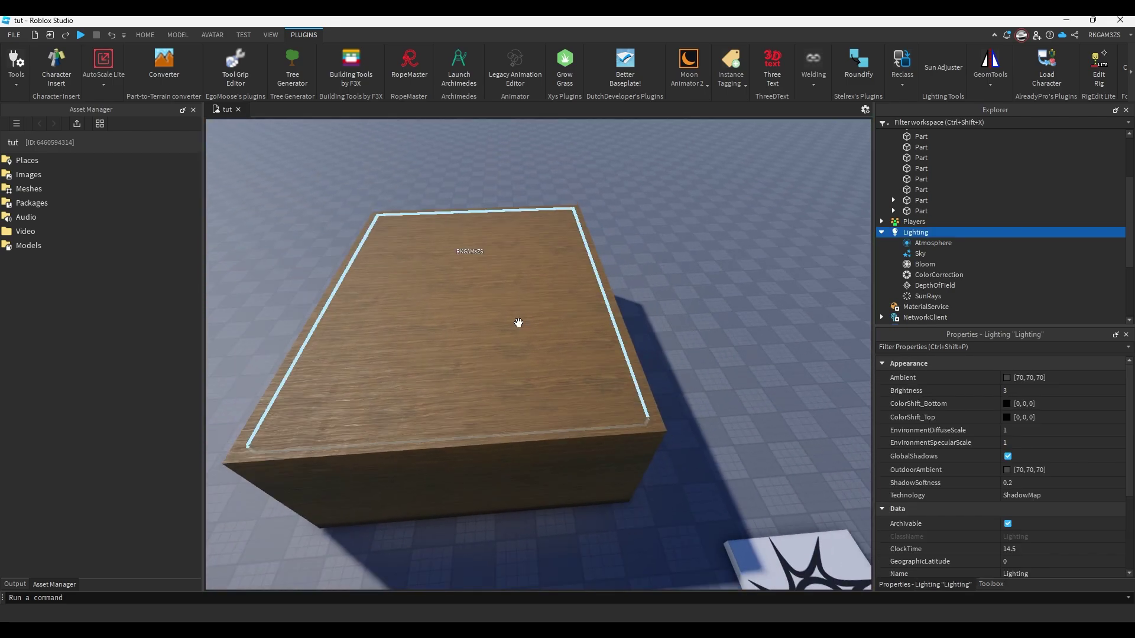
Duplicate the roof part and raise the copy slightly above the house
click(518, 323)
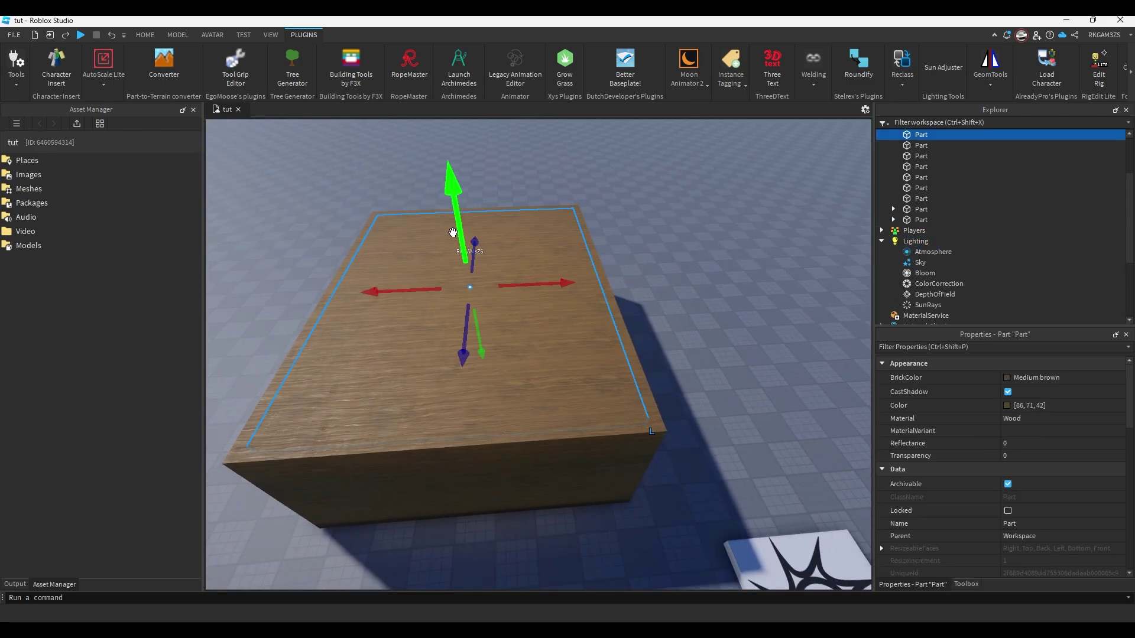
key(ctrl+d)
mouse_move(456, 222)
mouse_down()
mouse_move(451, 186)
mouse_move(455, 211)
mouse_up()
Scale the roof copy in height, width and depth into a large block that encloses the whole house
scroll(455, 212, down, 2)
click(149, 39)
click(135, 60)
scroll(591, 295, down, 5)
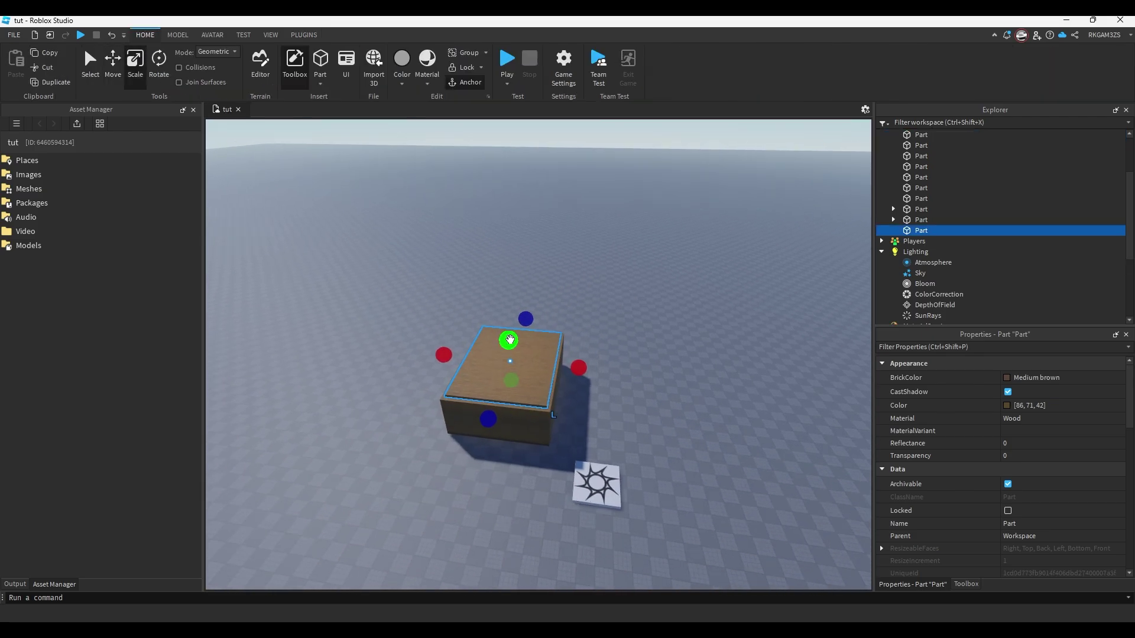
drag(509, 339, 510, 273)
drag(480, 390, 468, 415)
drag(430, 332, 384, 330)
drag(577, 354, 648, 362)
drag(485, 420, 456, 465)
scroll(663, 228, up, 5)
right_drag(664, 228, 393, 254)
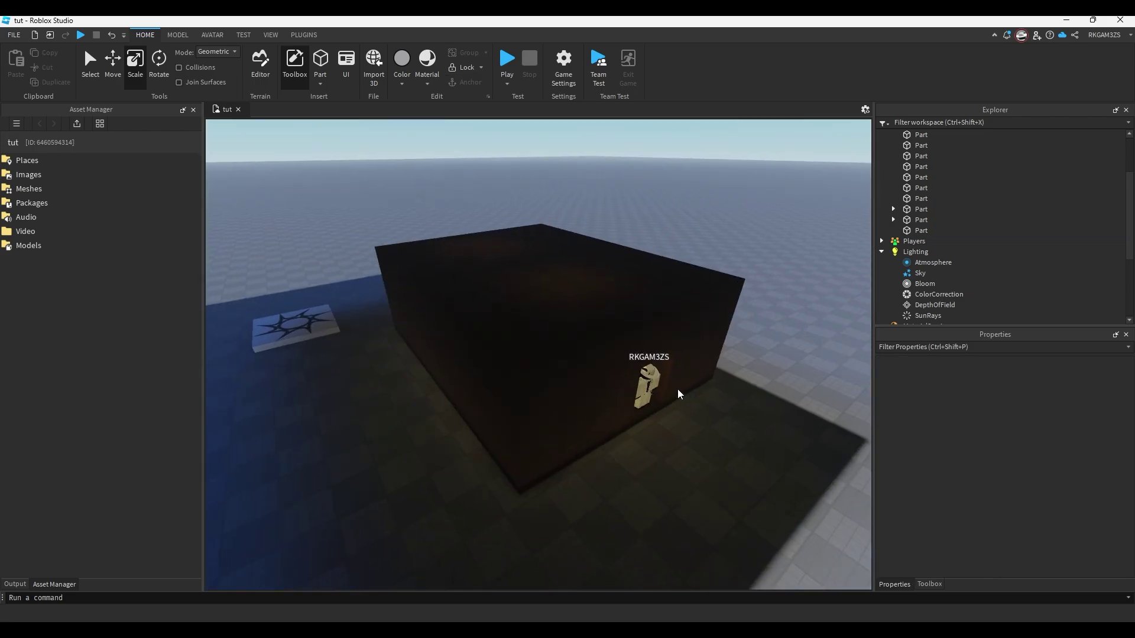
Try deleting both ceiling light panels to compare the enclosed room without them
scroll(677, 387, up, 10)
right_drag(678, 388, 562, 322)
click(370, 289)
right_drag(370, 290, 611, 237)
ctrl+click(698, 204)
key(Delete)
right_drag(378, 445, 780, 473)
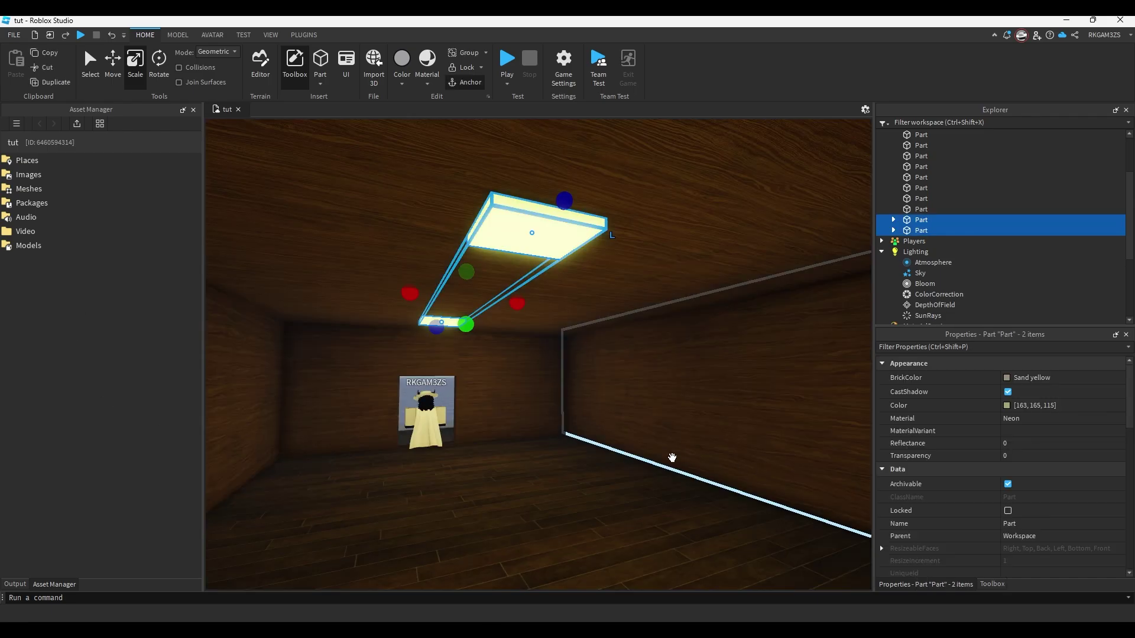
Duplicate the wall section above the doorway and resize the copy to fill the door opening
key(w)
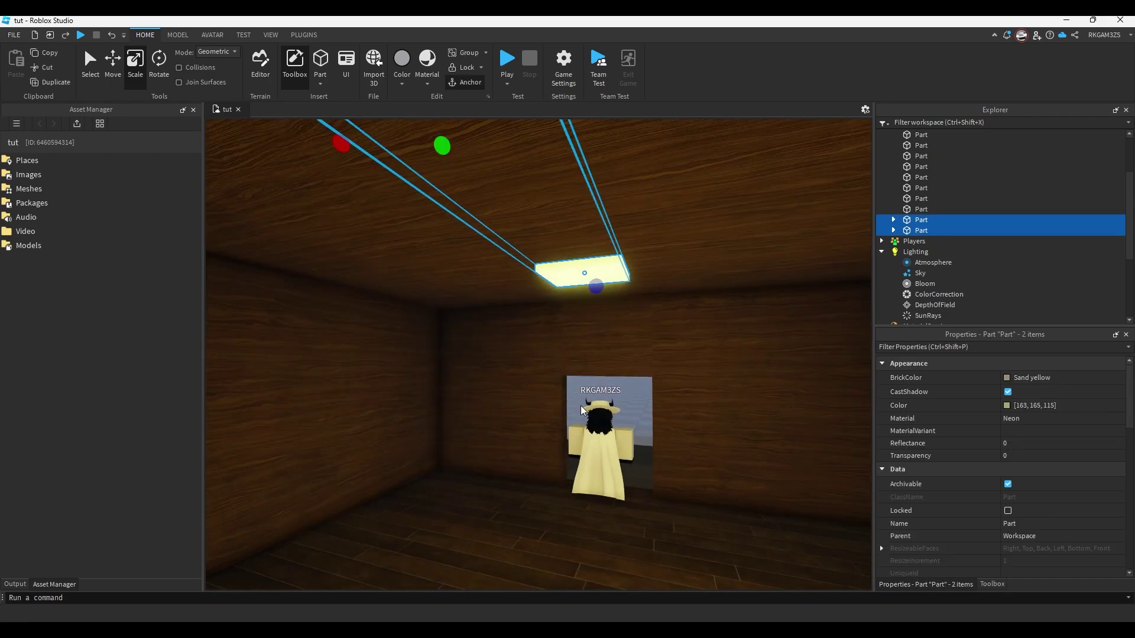
click(622, 386)
scroll(622, 385, up, 3)
drag(591, 297, 759, 314)
drag(388, 298, 565, 317)
right_drag(565, 317, 588, 269)
drag(593, 214, 641, 333)
Try a transparency of 1 on the doorway part and check its color and size
drag(1042, 457, 1122, 459)
click(1008, 407)
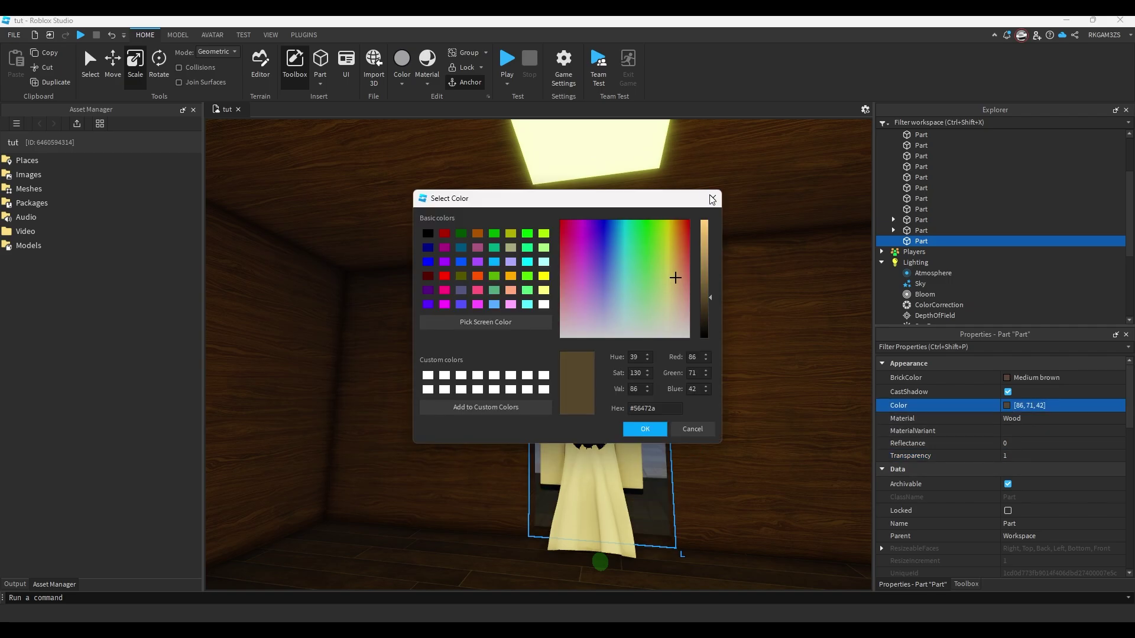
click(712, 199)
drag(594, 349, 596, 219)
drag(634, 332, 634, 332)
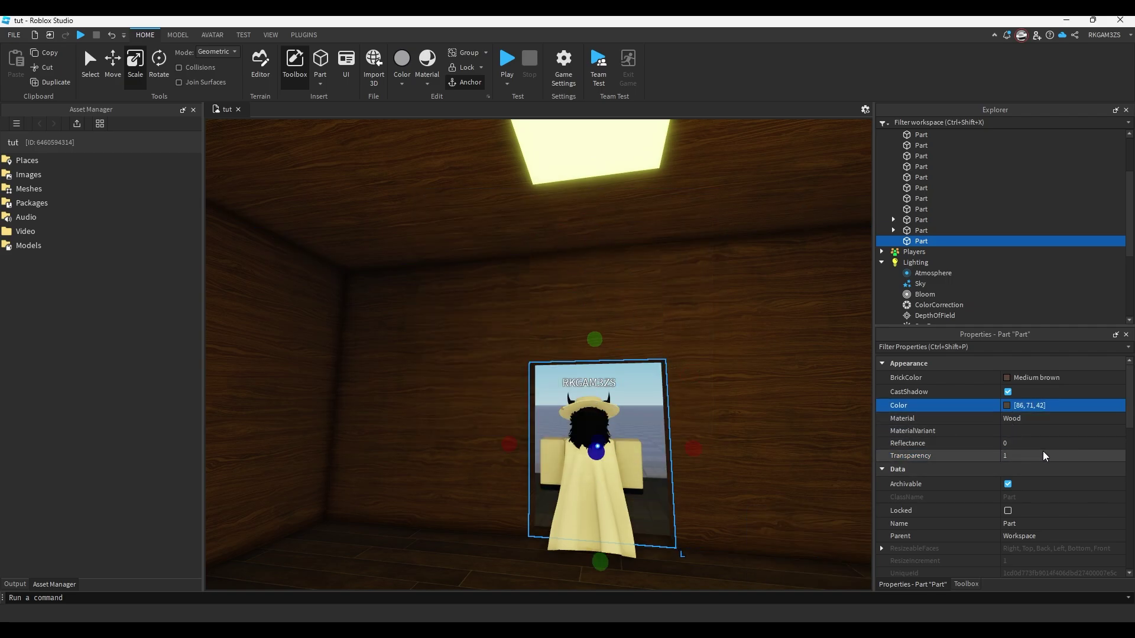
Set the doorway part's transparency to 0 and darken its brown color
click(1044, 456)
drag(1121, 458, 997, 456)
click(1006, 405)
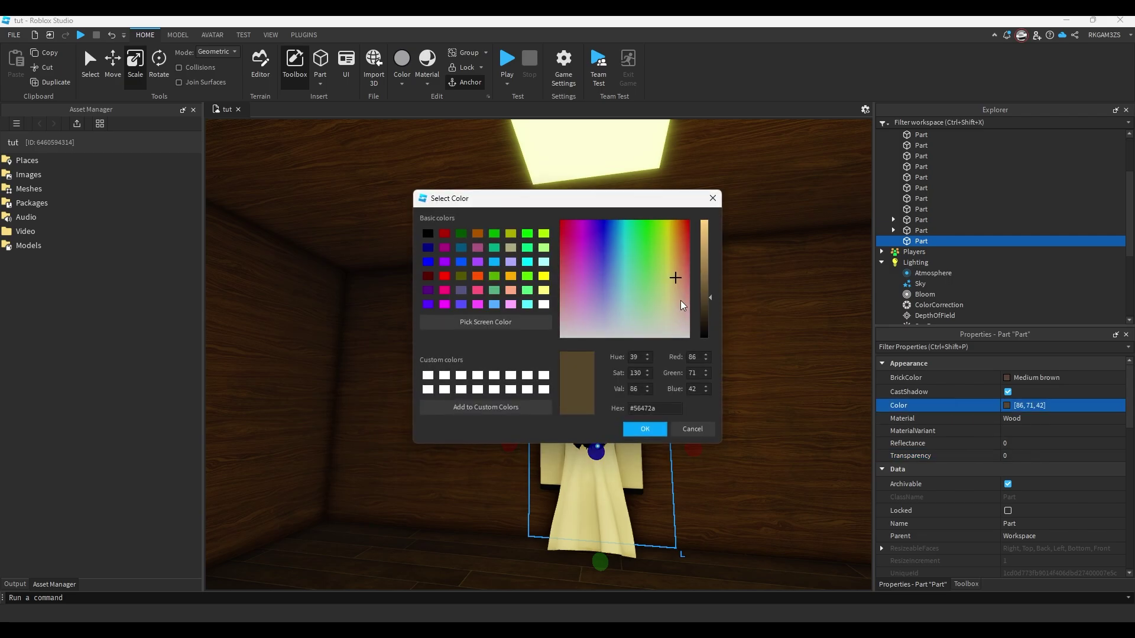
drag(711, 301, 712, 318)
click(654, 434)
key(s)
right_drag(691, 405, 692, 405)
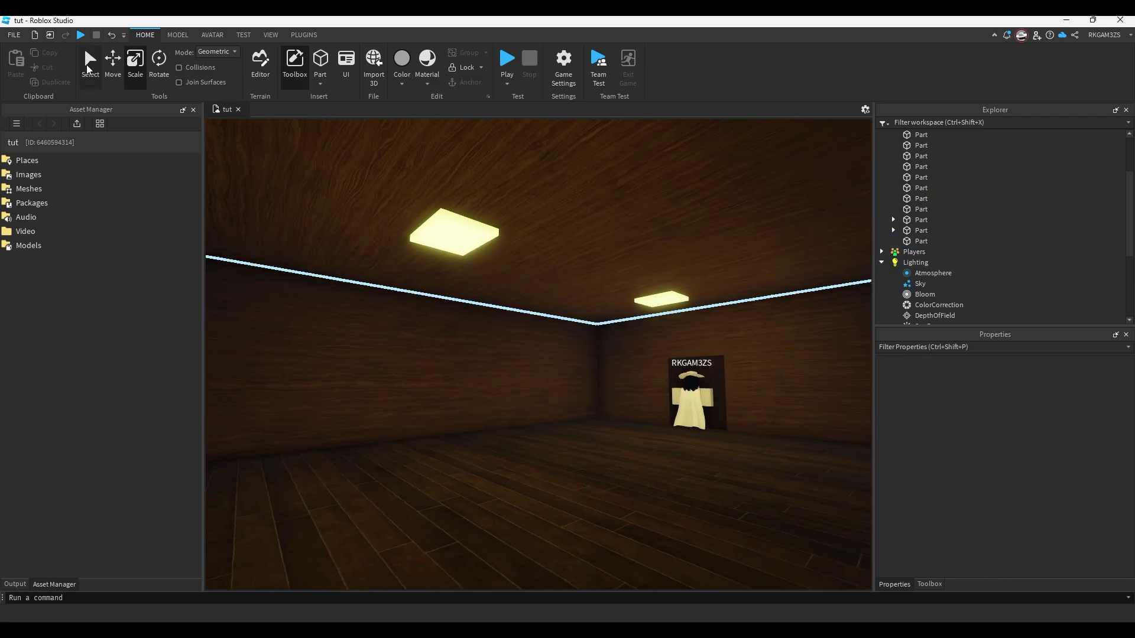
Examine the sealed room under the ceiling lights and review the Lighting service's properties
right_drag(645, 271, 641, 269)
key(w)
click(915, 262)
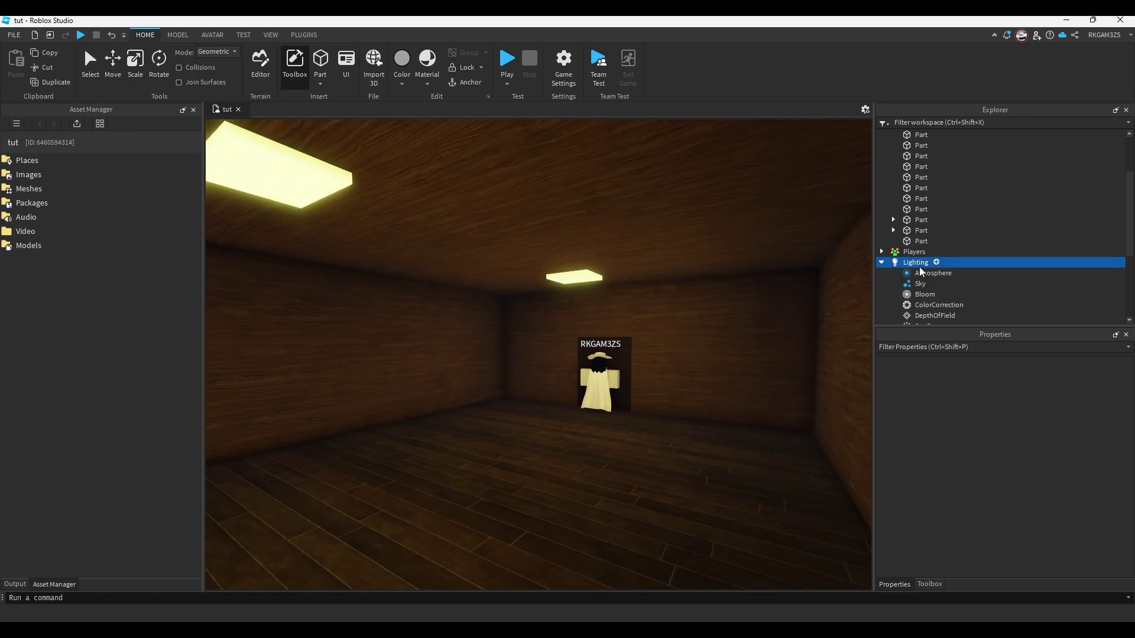
scroll(977, 506, down, 2)
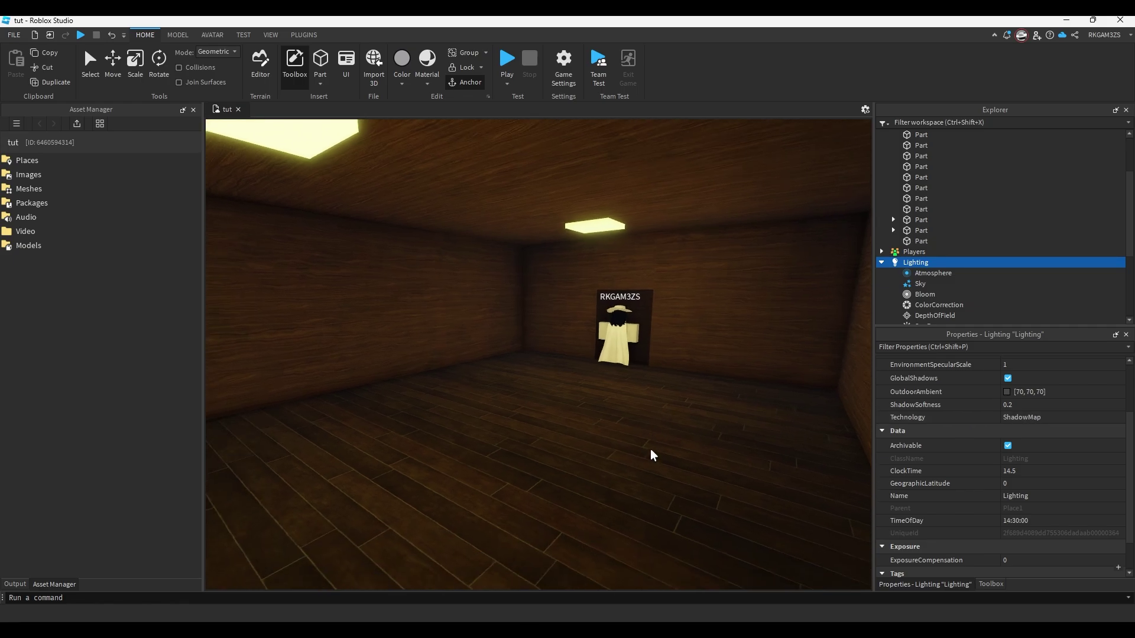
right_drag(651, 459, 591, 491)
Insert a new block part on the room floor and add a SpotLight to it
click(321, 65)
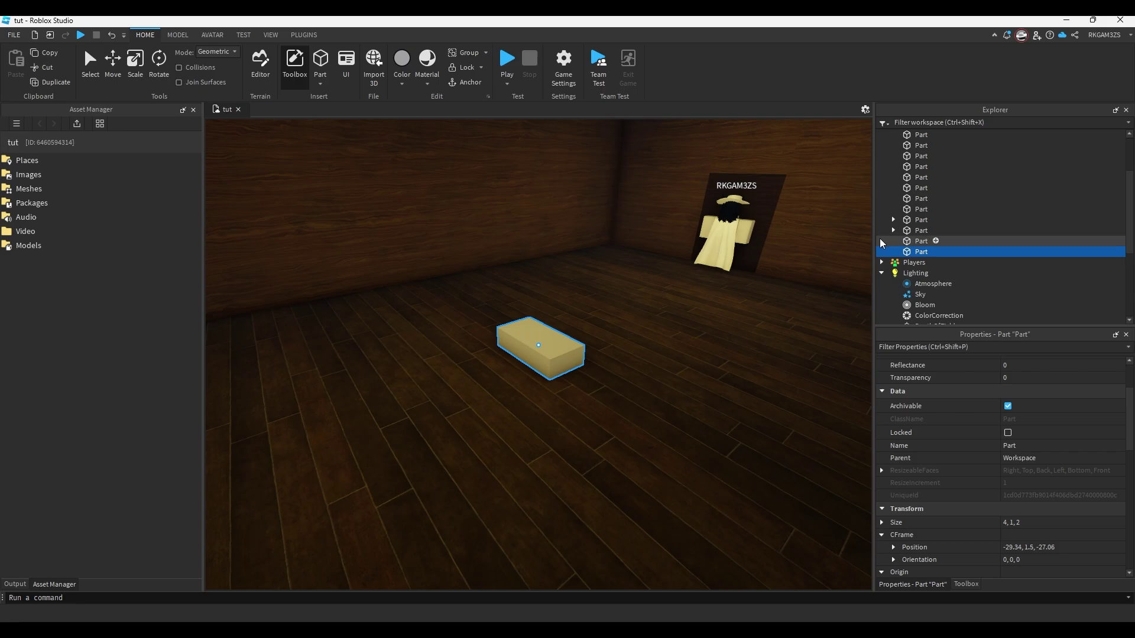
click(936, 252)
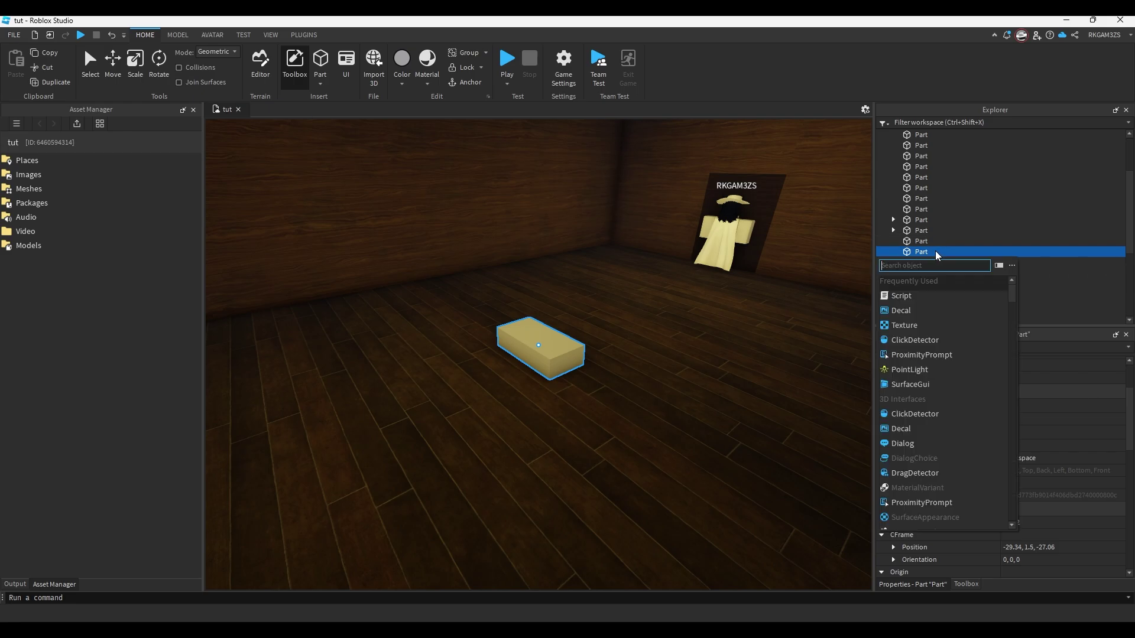
text(surfa)
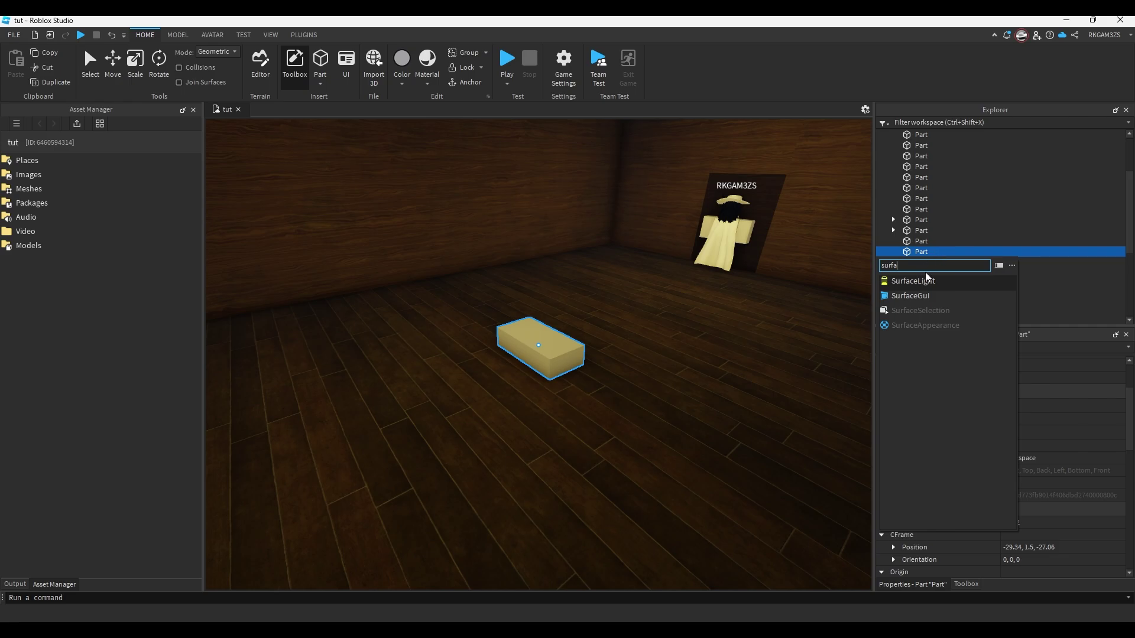
text(spot)
click(924, 281)
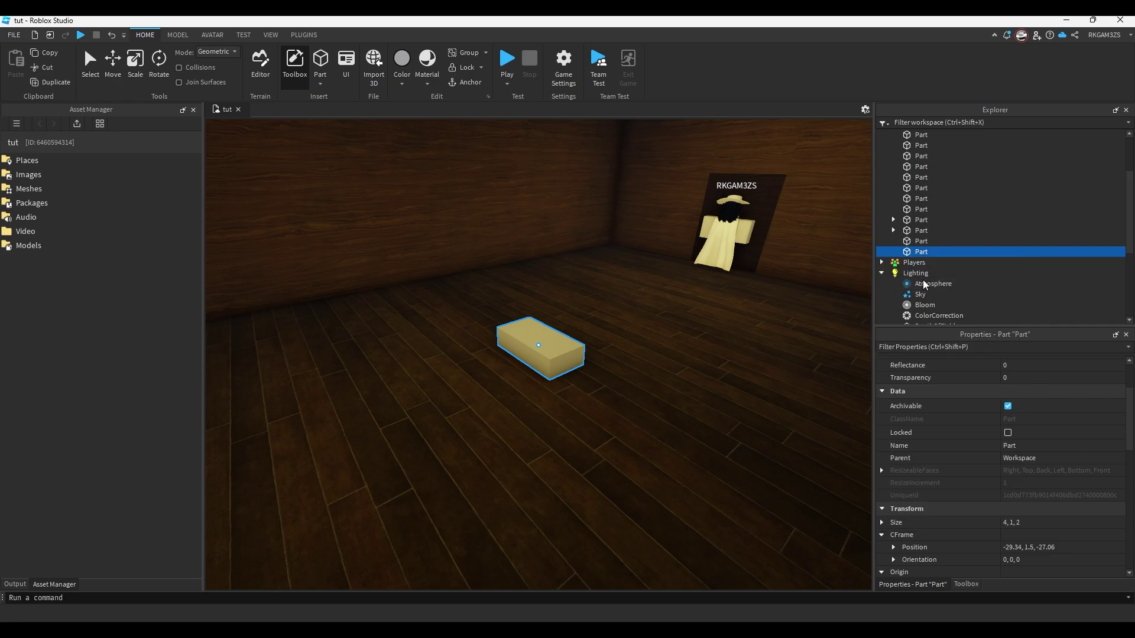
click(941, 263)
Set the SpotLight's range to 21 and its brightness to 10.88
key(f)
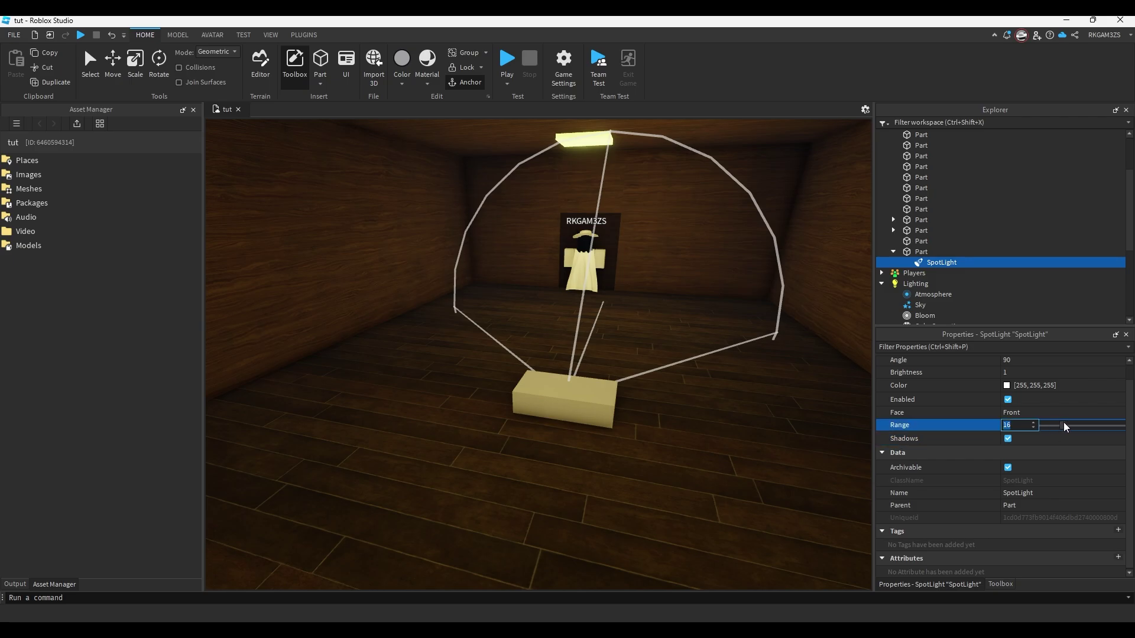
drag(1062, 422, 1067, 392)
click(1066, 365)
scroll(1064, 371, up, 1)
right_drag(587, 416, 609, 413)
Select the SpotLight's block and scale it shorter along its long side
click(923, 253)
click(928, 262)
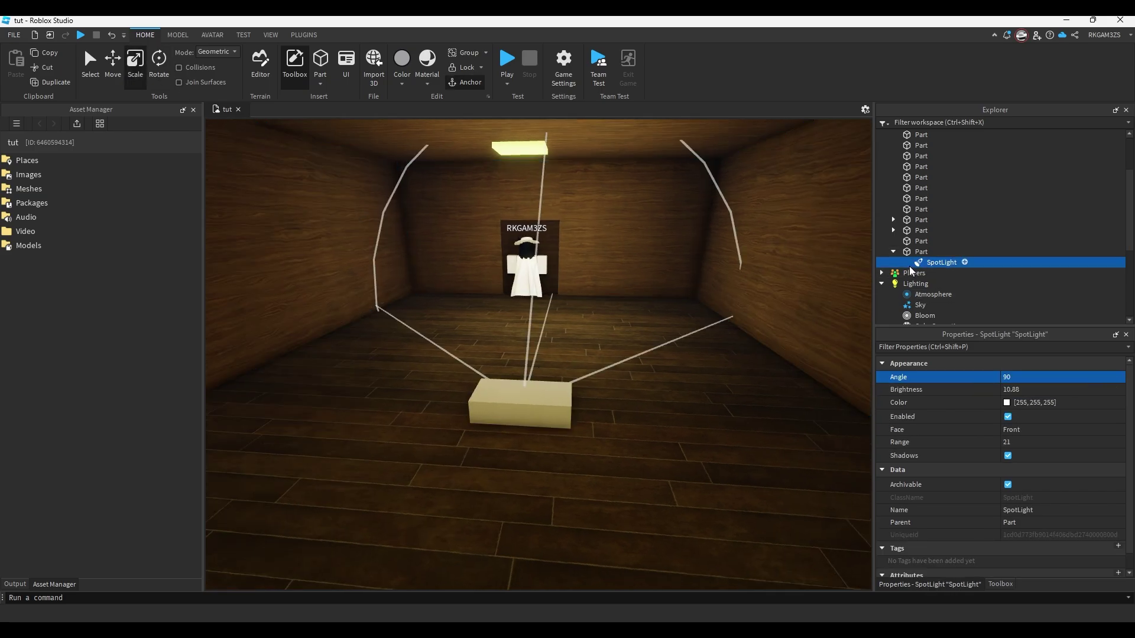
click(921, 252)
drag(592, 398, 540, 398)
Adjust the SpotLight's cone angle
click(941, 262)
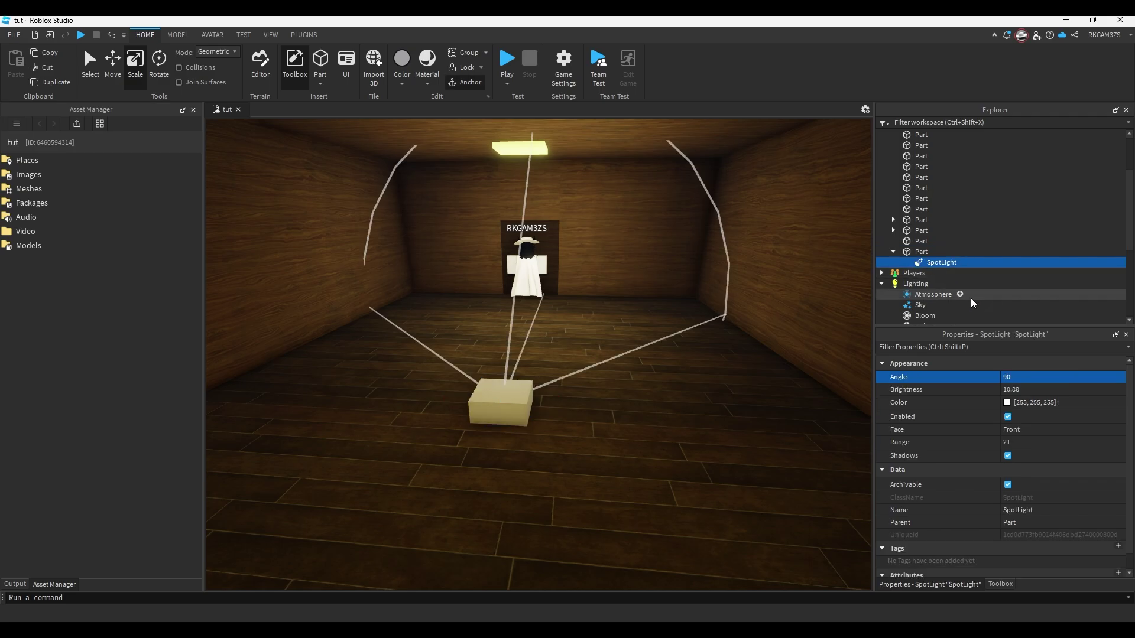
click(1058, 378)
drag(1074, 378, 1062, 377)
Rotate the SpotLight's block horizontally to aim its beam toward the side wall
click(921, 252)
click(159, 62)
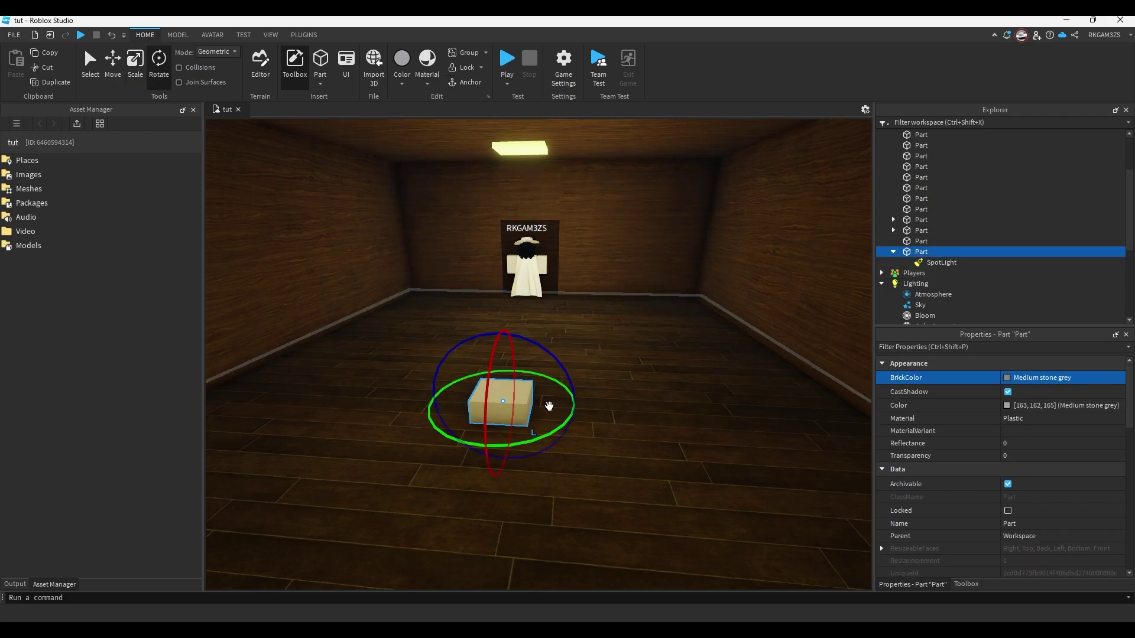
drag(572, 412, 581, 351)
right_drag(578, 307, 588, 463)
key(d)
drag(588, 462, 656, 458)
Set the Lighting service's technology to Future
click(908, 284)
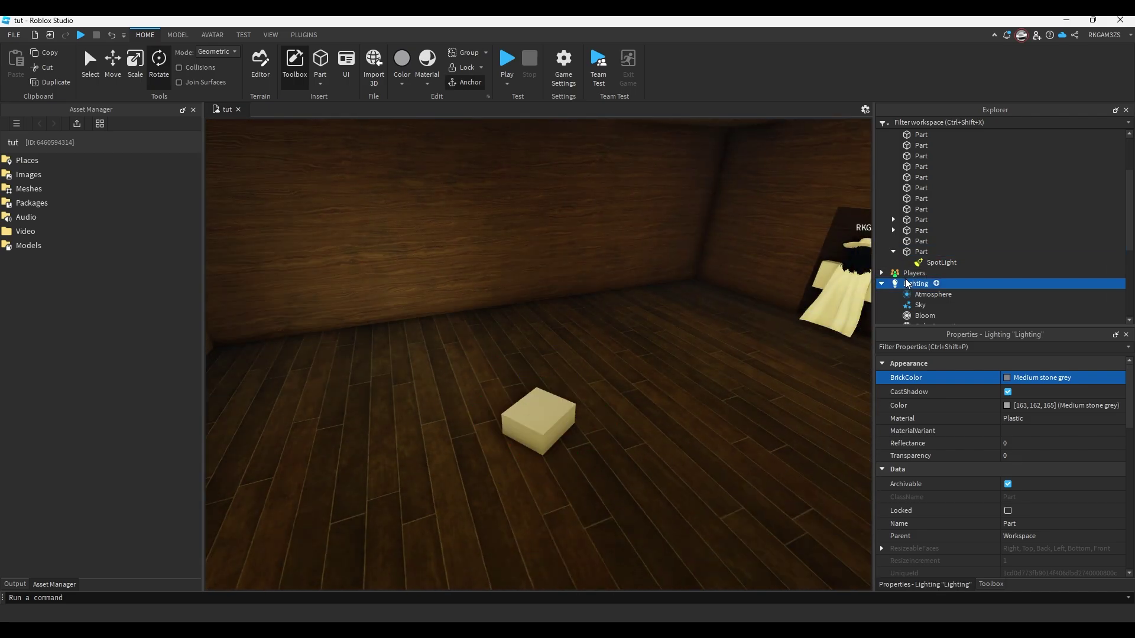
click(1043, 495)
click(1026, 507)
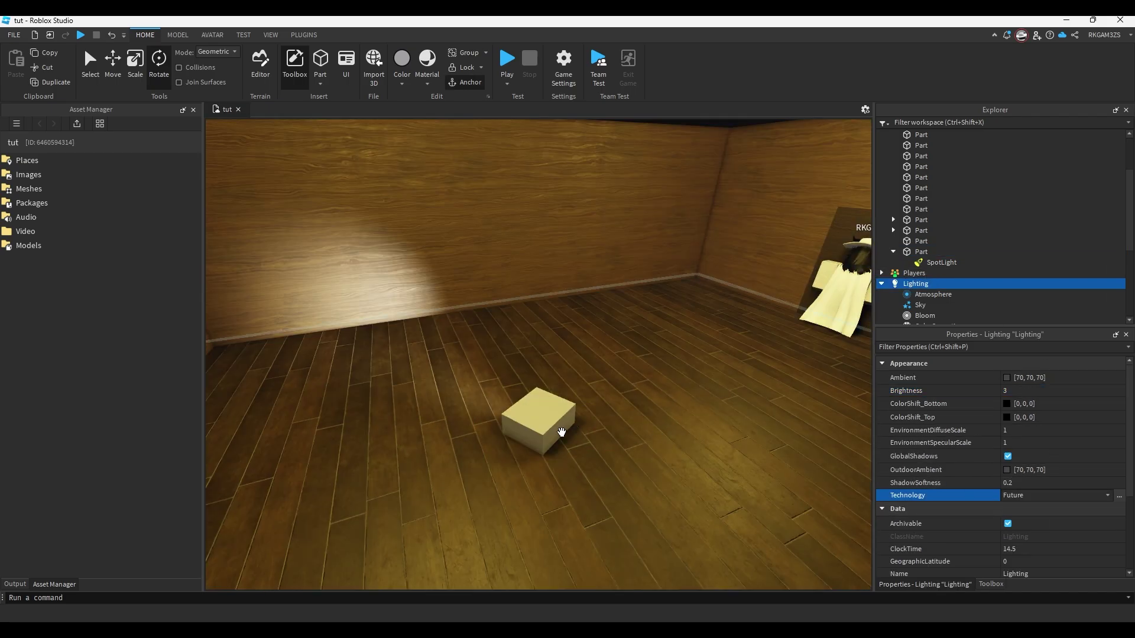
Rotate the SpotLight's block further so it faces the side wall squarely
click(538, 421)
drag(591, 467, 505, 438)
right_drag(505, 438, 504, 438)
Set the brightness of the PointLights and SurfaceLights in both ceiling panels to 1.18
click(455, 241)
ctrl+click(672, 329)
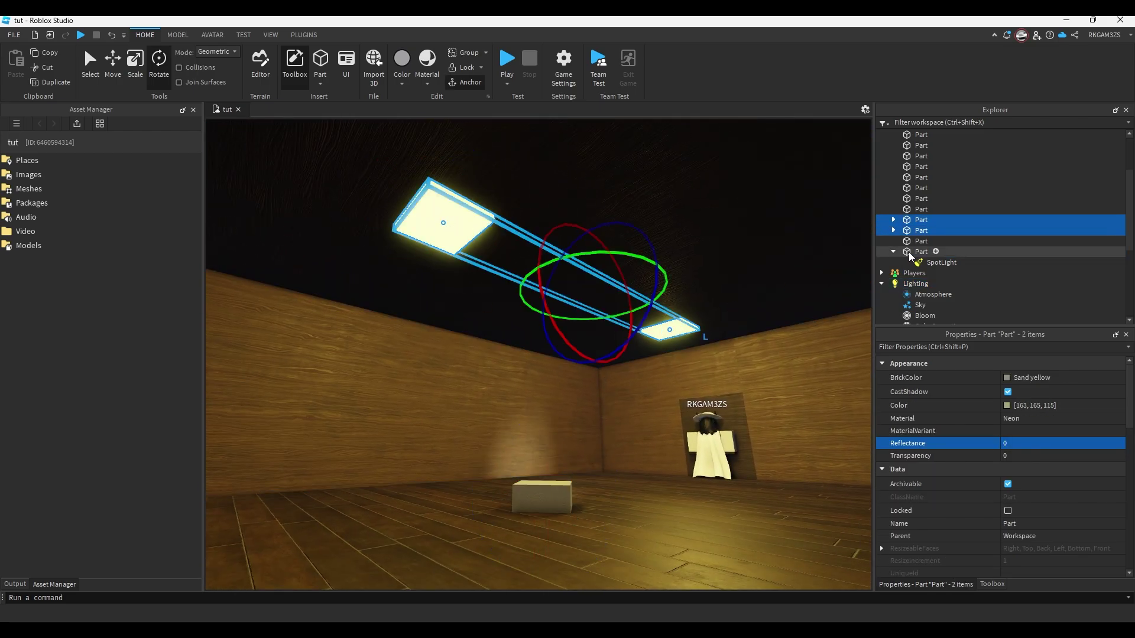
click(893, 221)
click(942, 230)
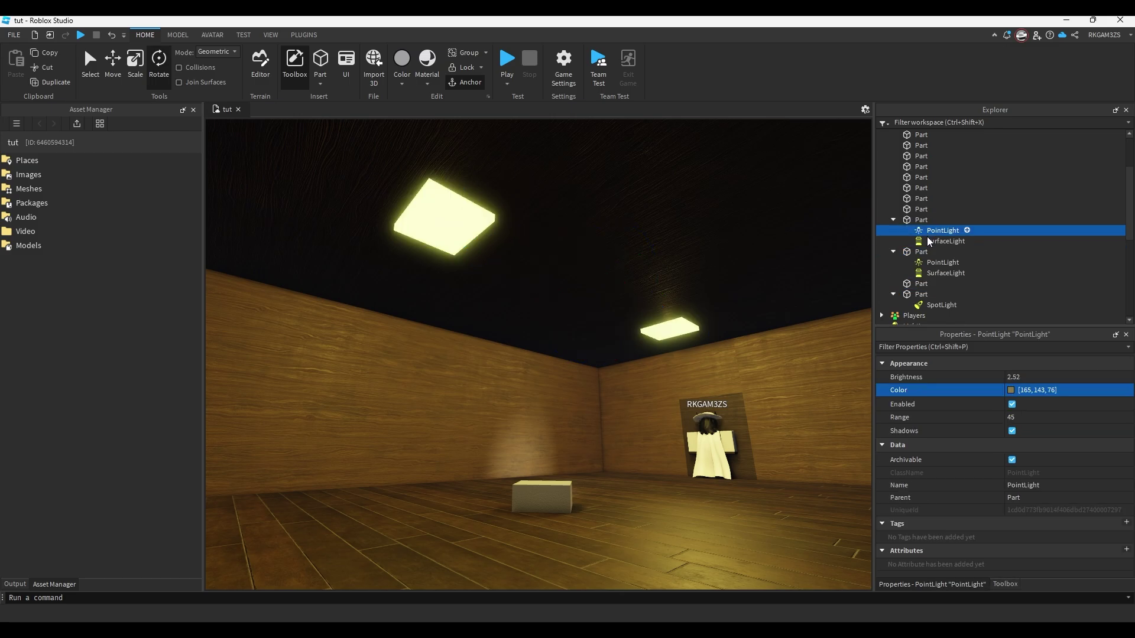
shift+click(945, 241)
ctrl+click(929, 264)
ctrl+click(946, 273)
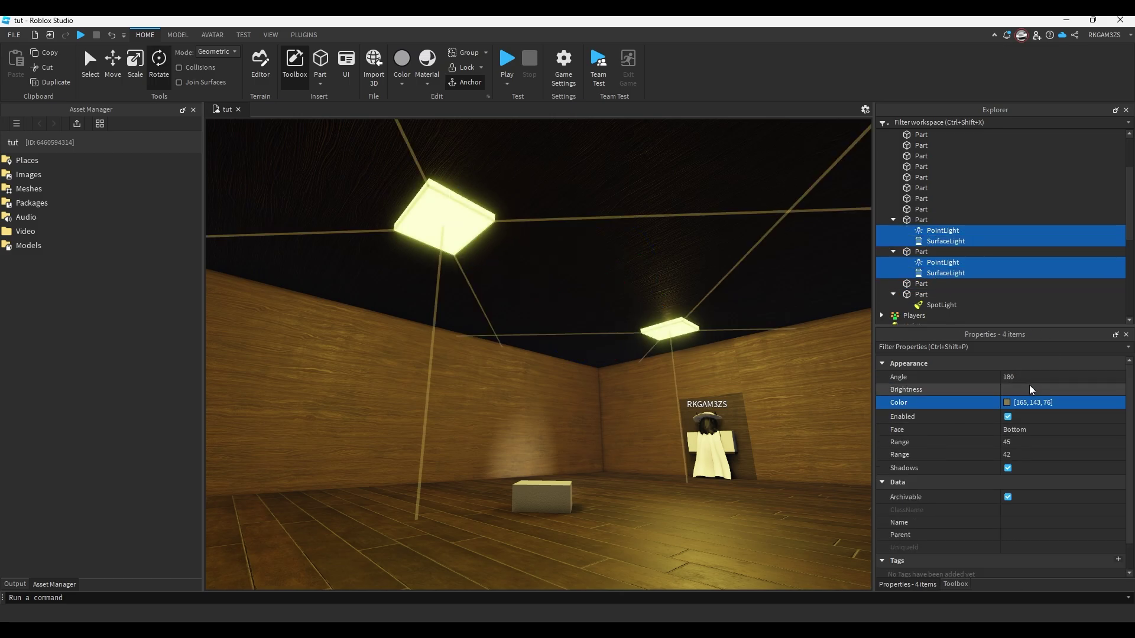
drag(1050, 391, 1046, 391)
right_drag(762, 374, 778, 374)
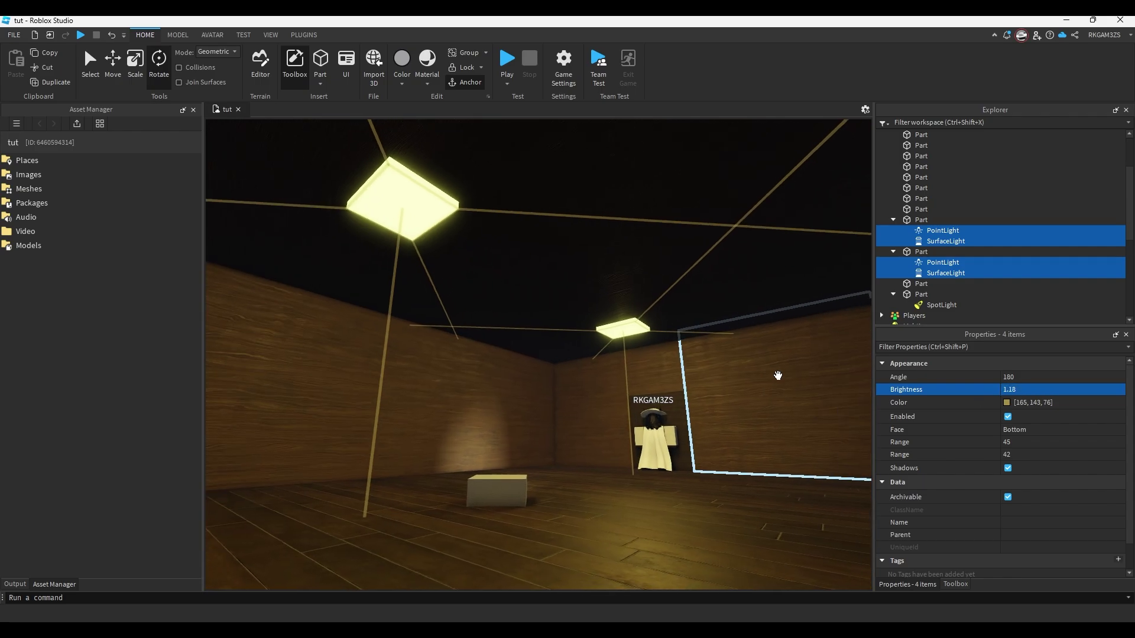
Duplicate the far ceiling light panel and move the copy down 2.11 studs
click(749, 374)
click(618, 328)
key(ctrl+2)
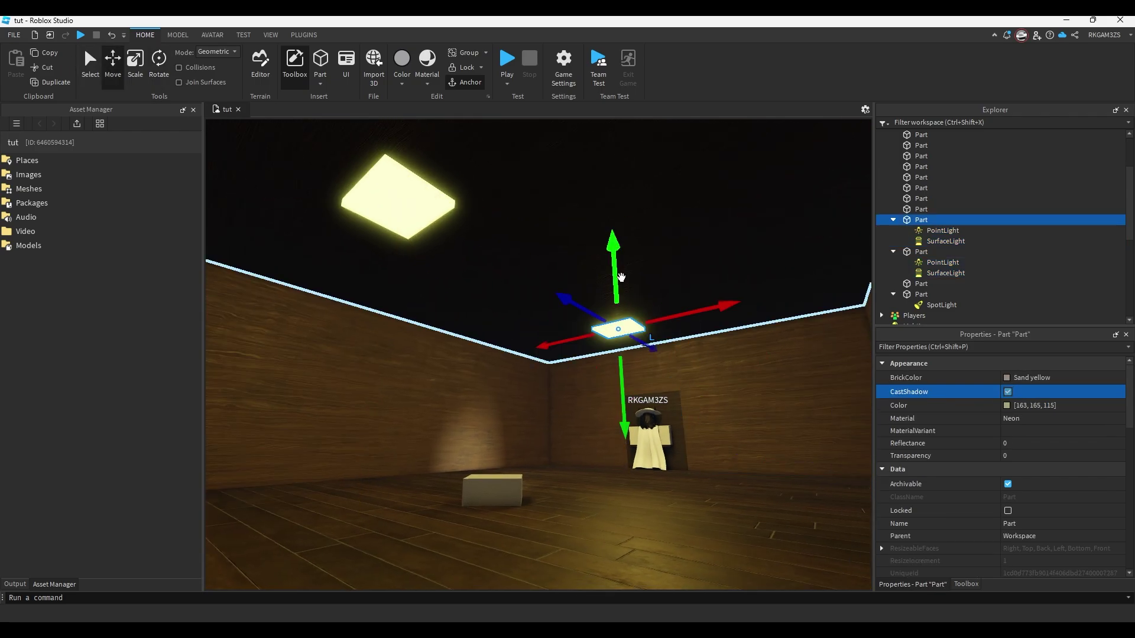
mouse_move(613, 270)
mouse_down()
mouse_move(620, 301)
mouse_move(616, 292)
mouse_up()
Turn off CastShadow for the duplicated light panel and set its Transparency to 1
scroll(1047, 486, down, 5)
scroll(1031, 488, down, 3)
scroll(1026, 475, up, 5)
scroll(1024, 465, down, 4)
scroll(1025, 466, down, 2)
scroll(1057, 494, up, 8)
click(1007, 393)
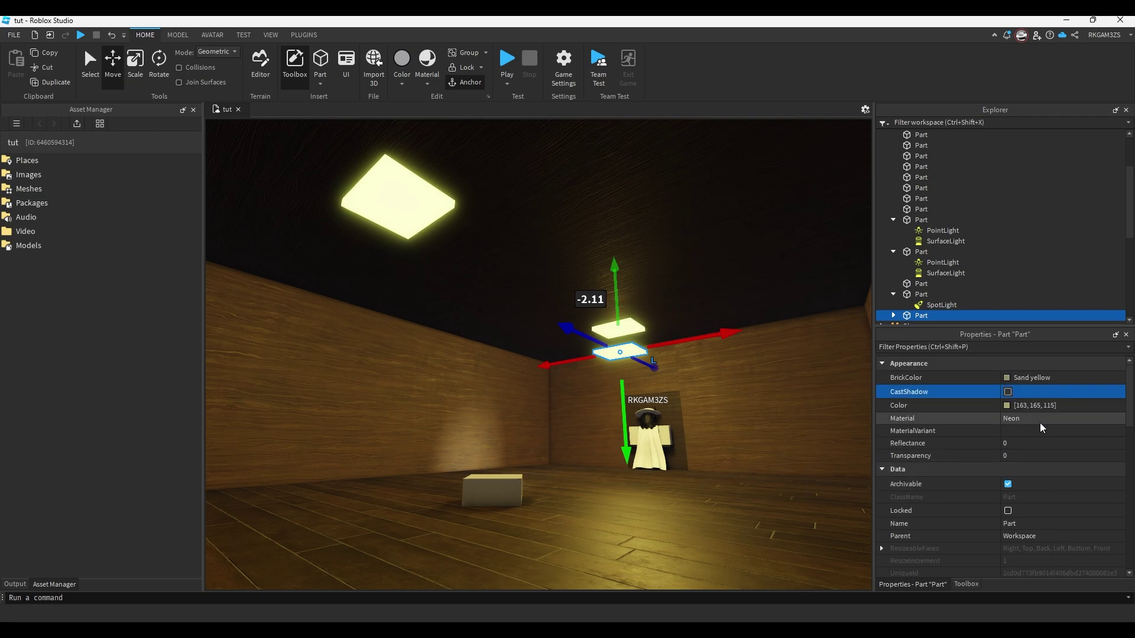
click(1025, 455)
text(1)
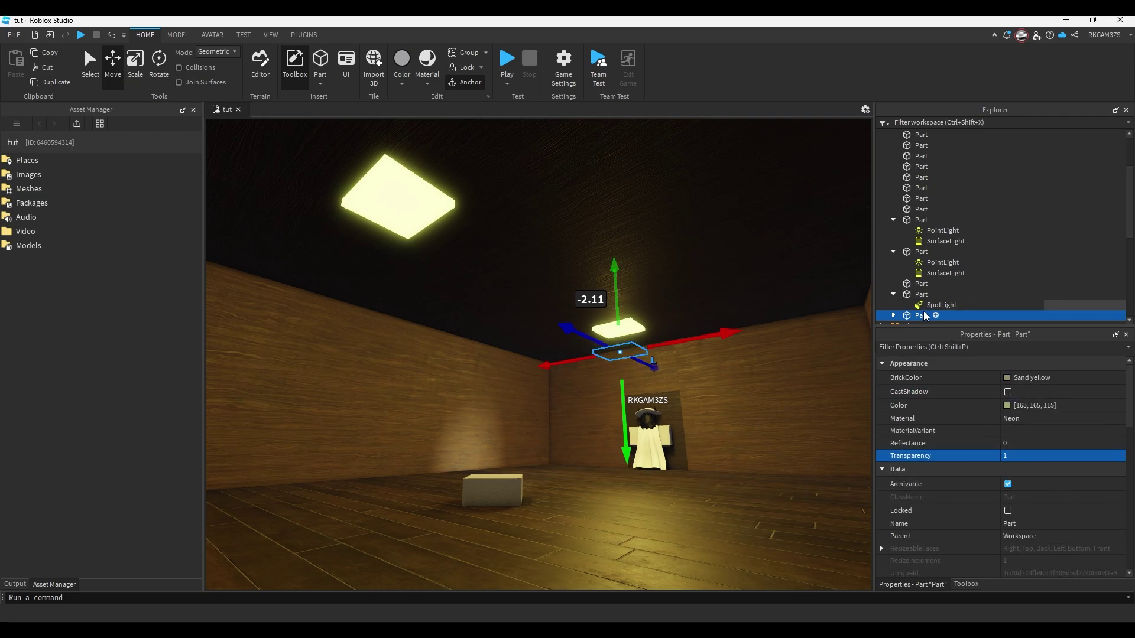
Delete the SurfaceLight from the transparent copy of the ceiling panel
scroll(900, 316, down, 1)
click(932, 299)
key(Down)
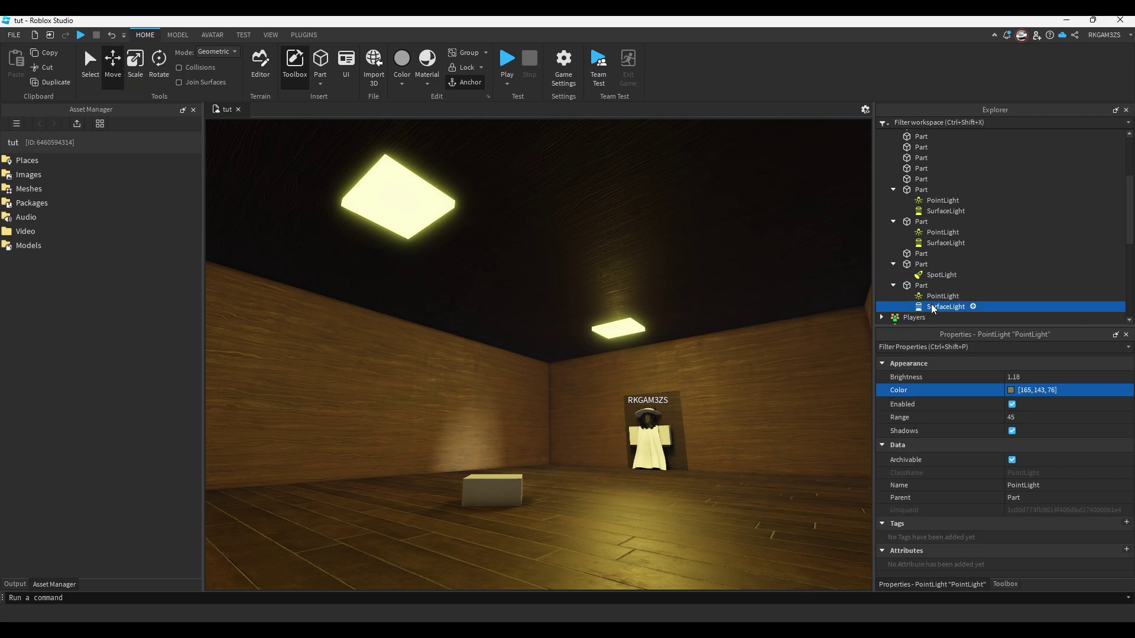
key(Delete)
Adjust the range and brightness of the PointLight inside the transparent panel
click(934, 295)
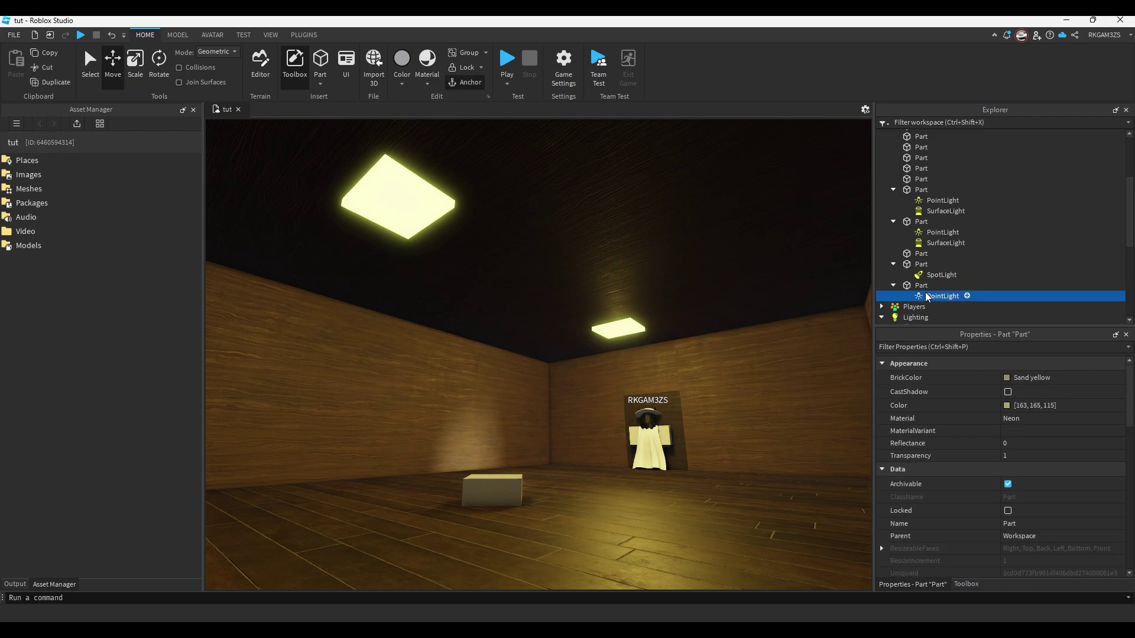
click(923, 286)
click(929, 296)
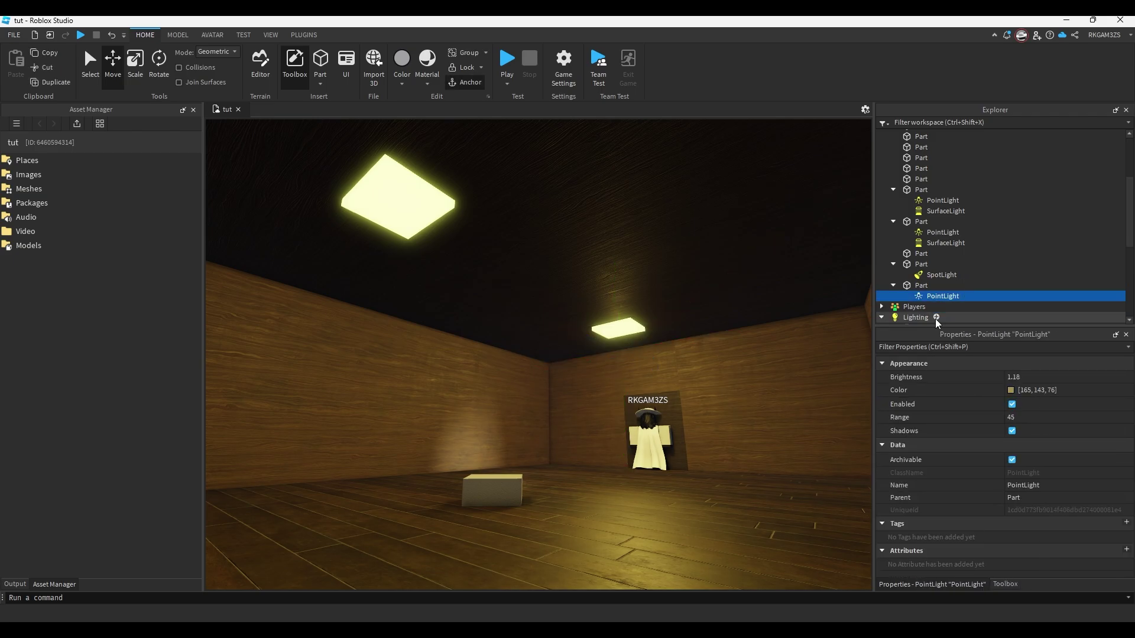
click(1048, 420)
drag(1058, 420, 1094, 420)
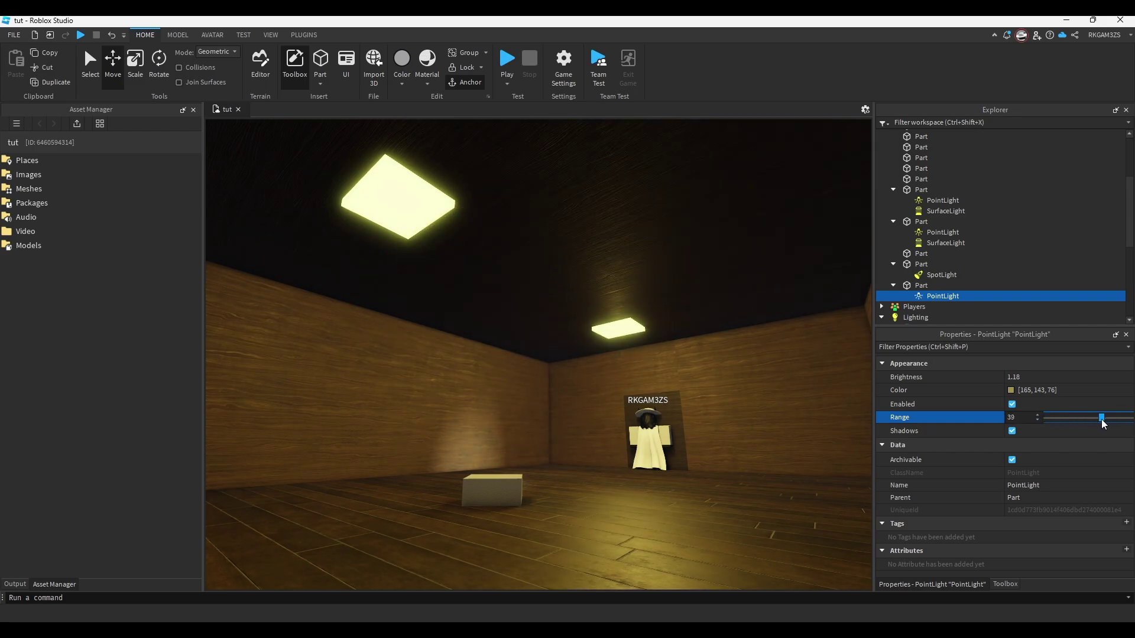
click(1067, 378)
drag(1048, 378, 1049, 382)
Duplicate the transparent light panel and move the copy about 20.4 studs so it sits beneath the near ceiling light
click(932, 288)
right_drag(711, 299, 668, 295)
key(ctrl+d)
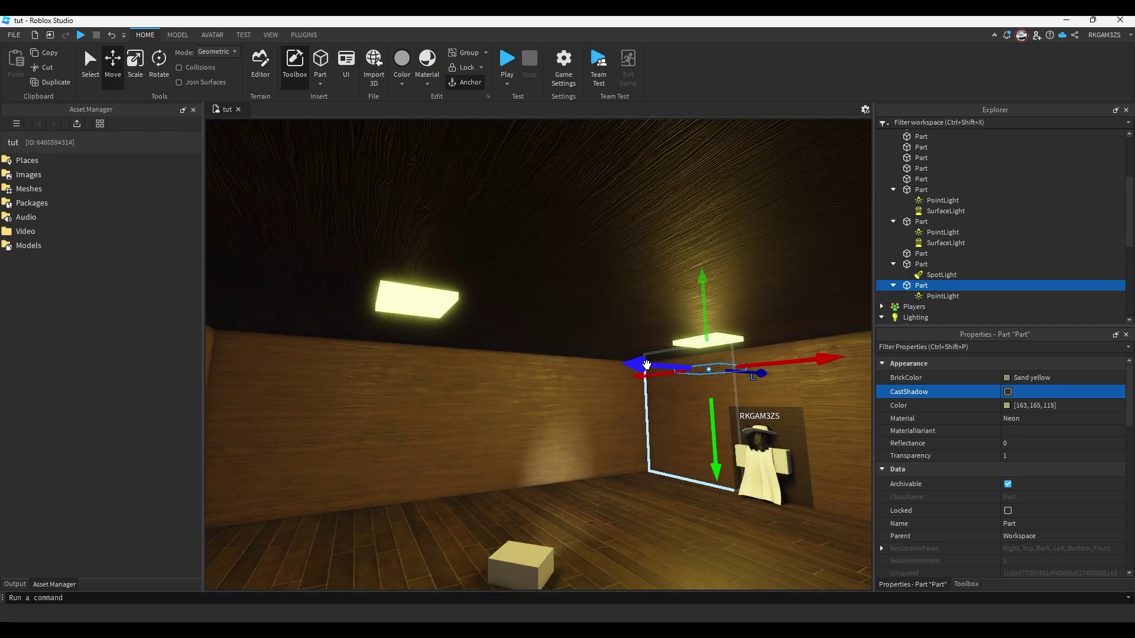
drag(647, 365, 314, 388)
right_drag(437, 384, 403, 385)
key(d)
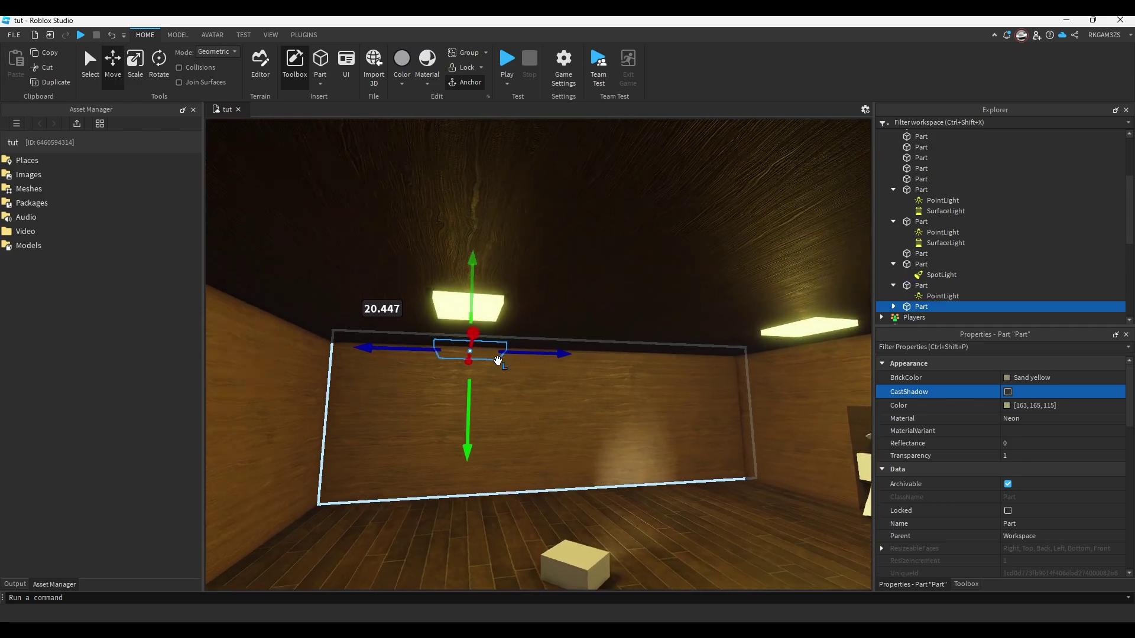
drag(522, 353, 521, 353)
key(a)
right_drag(522, 351, 545, 348)
Try turning off CastShadow for both visible ceiling panels, and undo the change
click(586, 349)
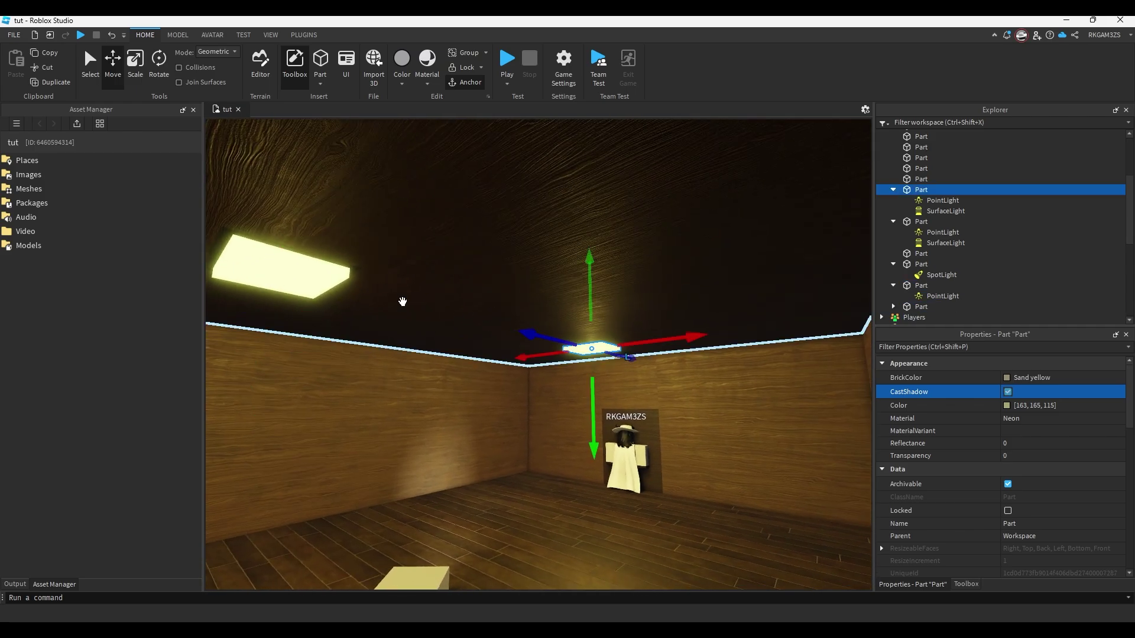
ctrl+click(319, 276)
scroll(1019, 454, down, 8)
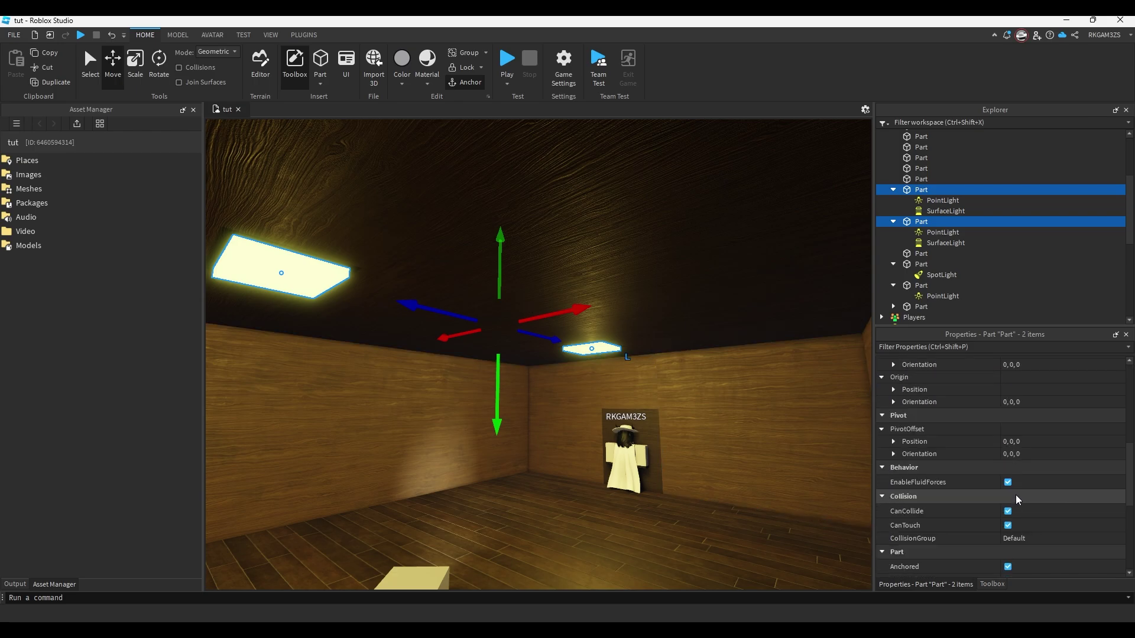
scroll(1016, 497, up, 8)
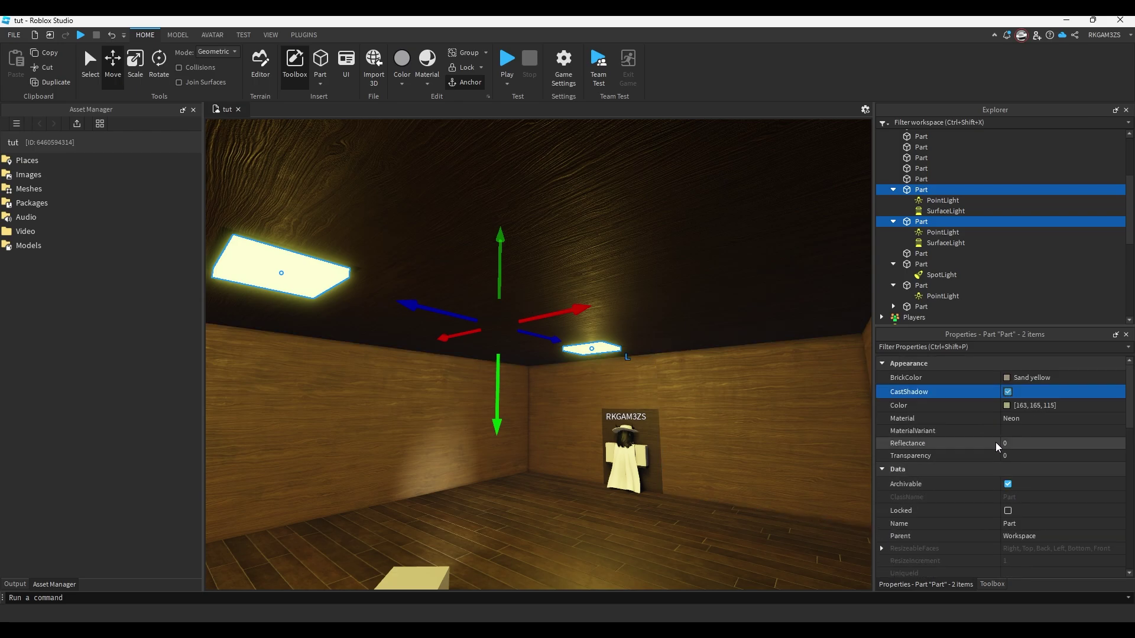
click(1008, 395)
right_drag(734, 412, 730, 419)
click(662, 529)
key(s)
right_drag(661, 529, 665, 513)
key(w)
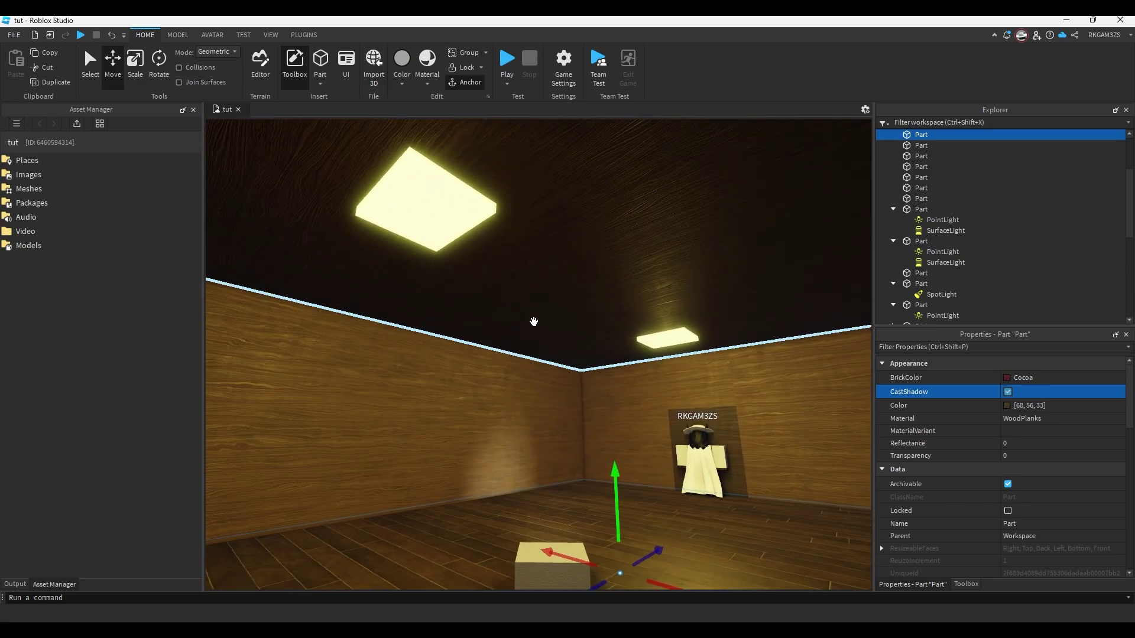
key(ctrl+z)
Move both transparent light panels down another 1.42 studs below the ceiling lights
right_drag(545, 312, 544, 311)
key(w)
key(s)
key(d)
key(w)
right_drag(616, 418, 643, 413)
click(643, 412)
shift+click(370, 195)
mouse_move(591, 379)
mouse_down()
mouse_move(598, 397)
mouse_move(596, 383)
mouse_up()
right_drag(597, 382, 596, 382)
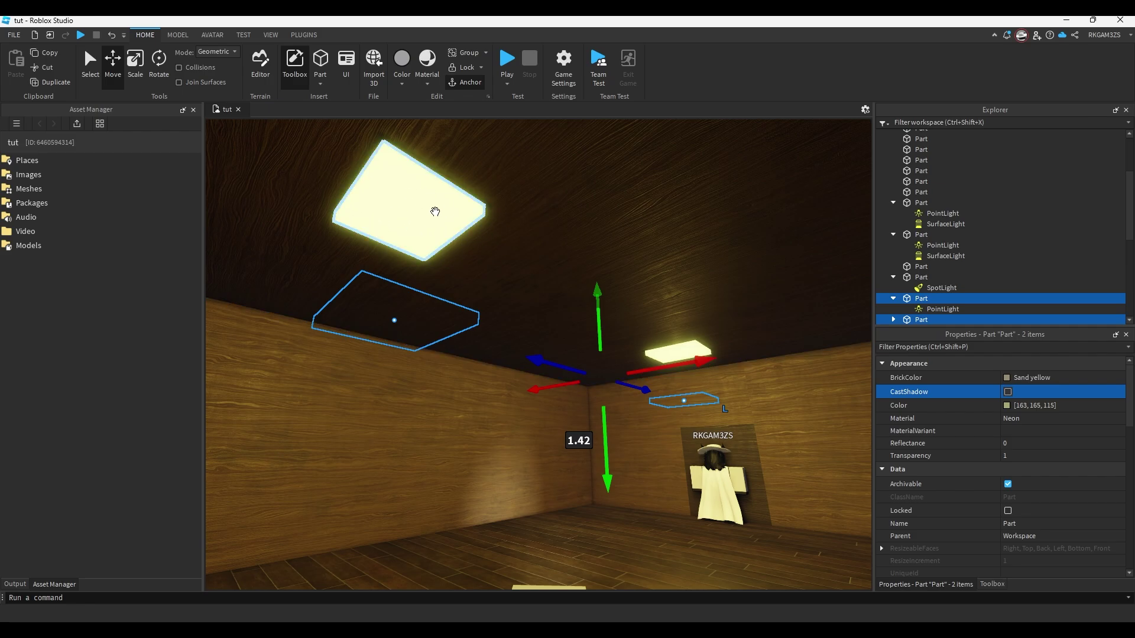
click(426, 232)
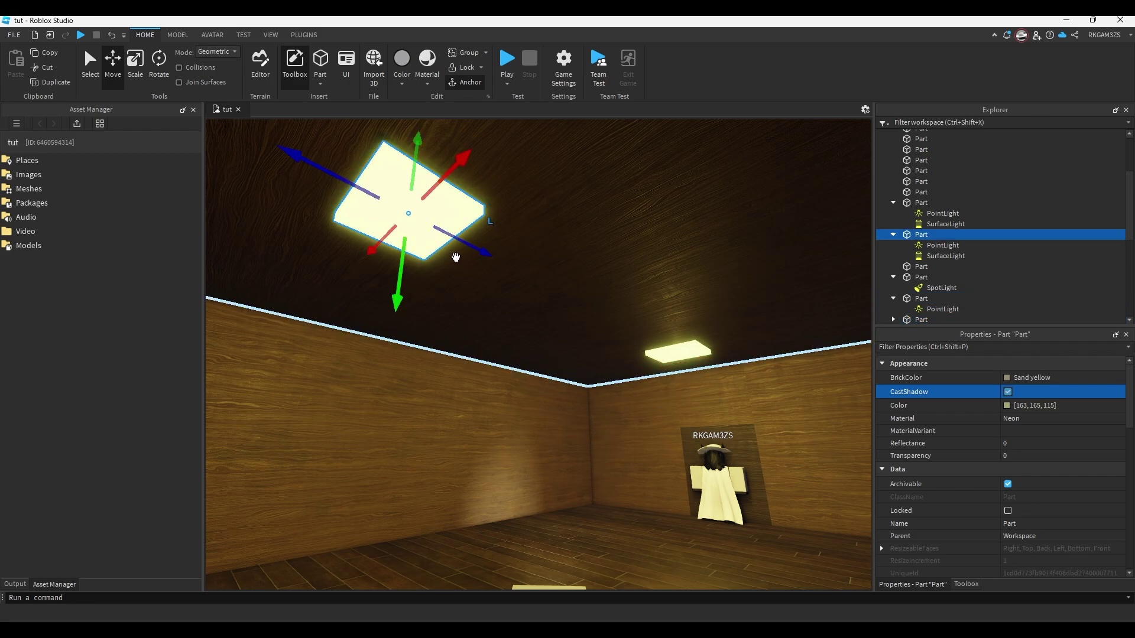
right_drag(596, 304, 595, 304)
scroll(600, 306, down, 3)
click(750, 449)
scroll(750, 449, down, 3)
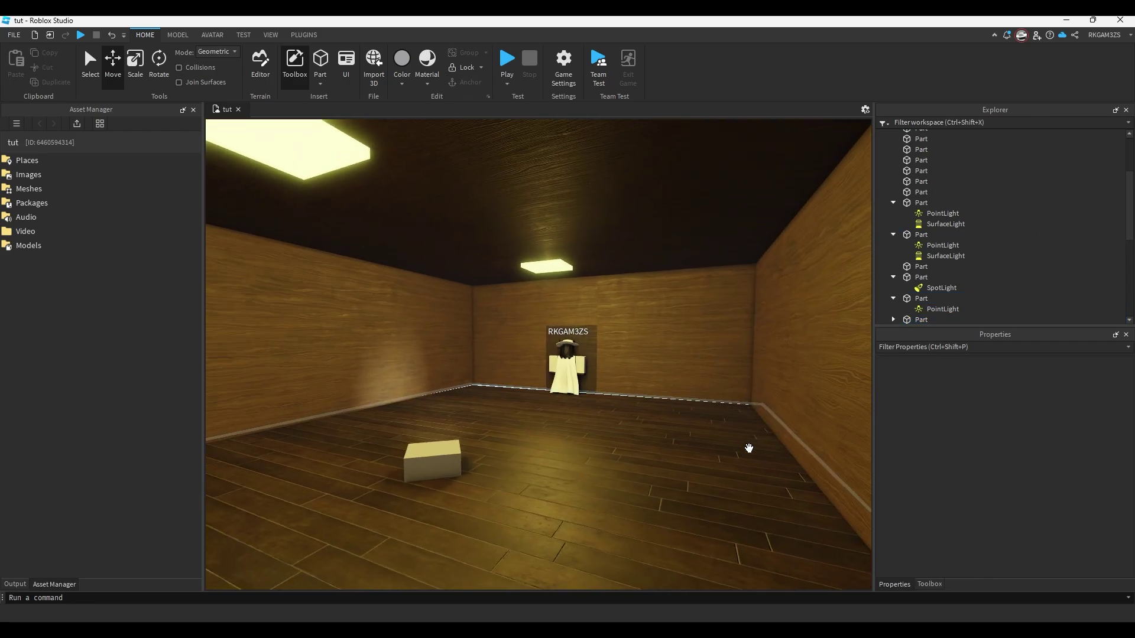
right_drag(749, 449, 749, 449)
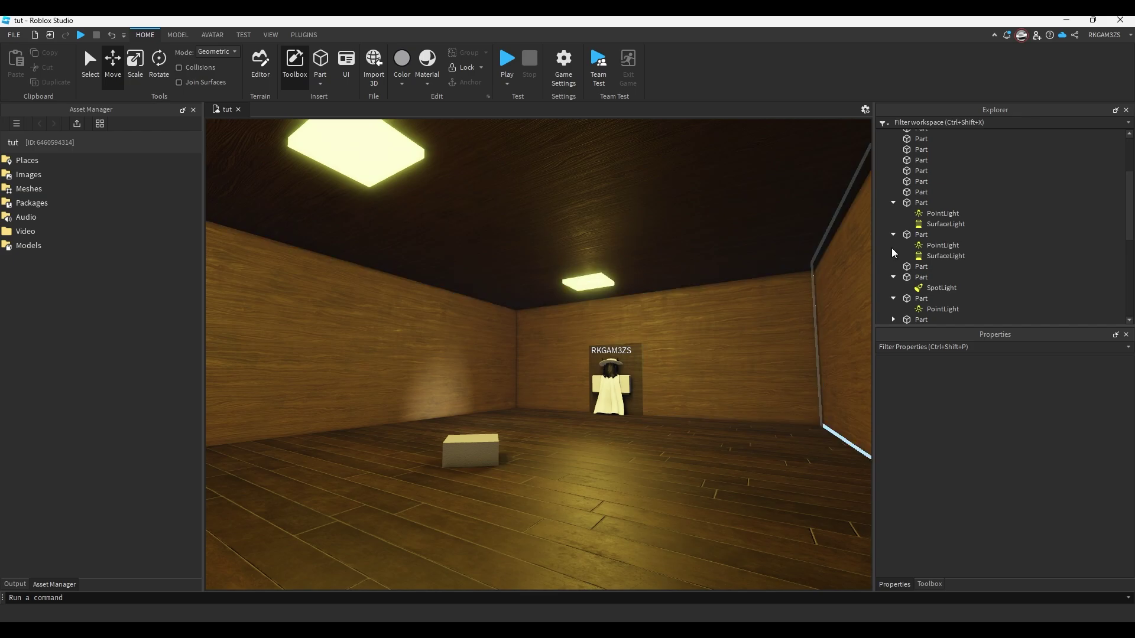
Set the brightness of all PointLights and SurfaceLights in the visible and transparent ceiling panels to 1.12
click(920, 212)
ctrl+click(930, 223)
ctrl+click(927, 246)
ctrl+click(931, 256)
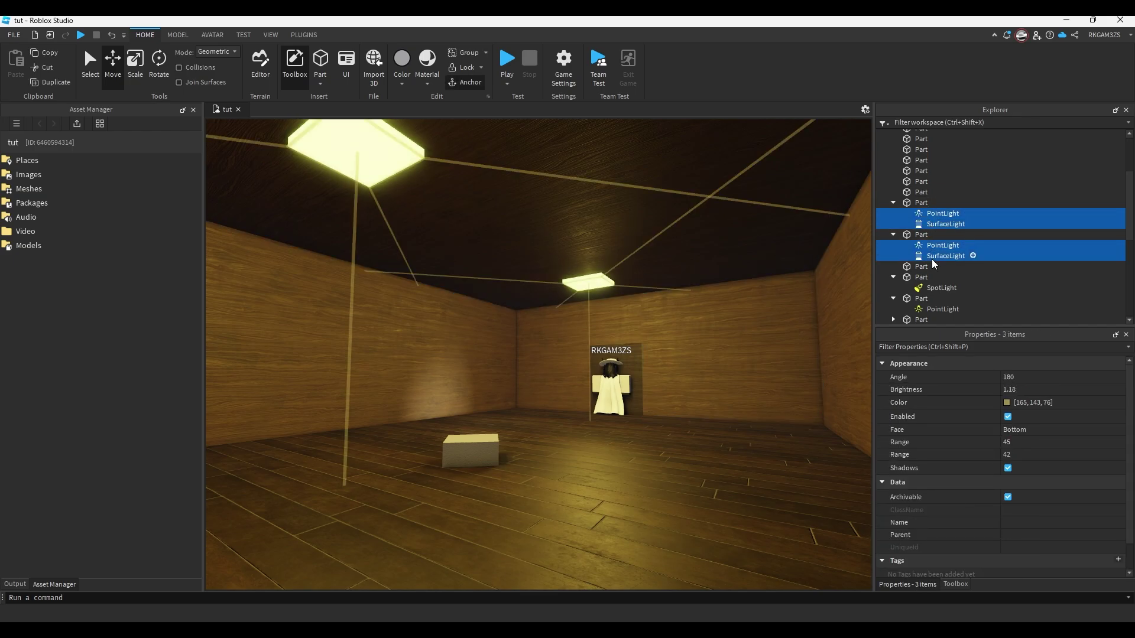
ctrl+click(928, 310)
ctrl+click(934, 289)
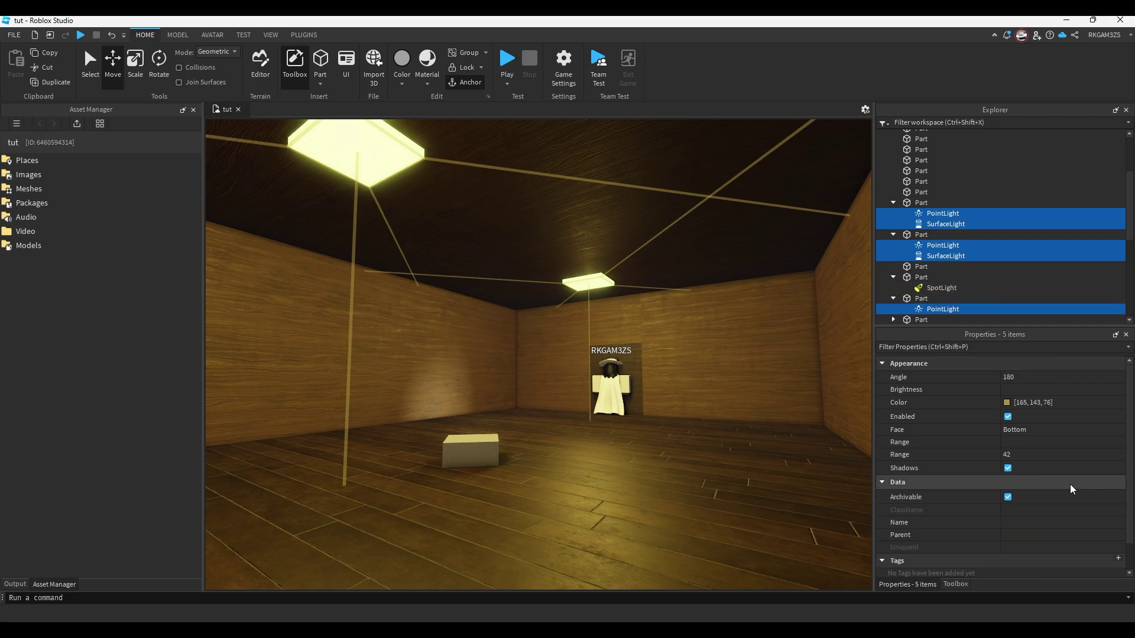
click(1023, 390)
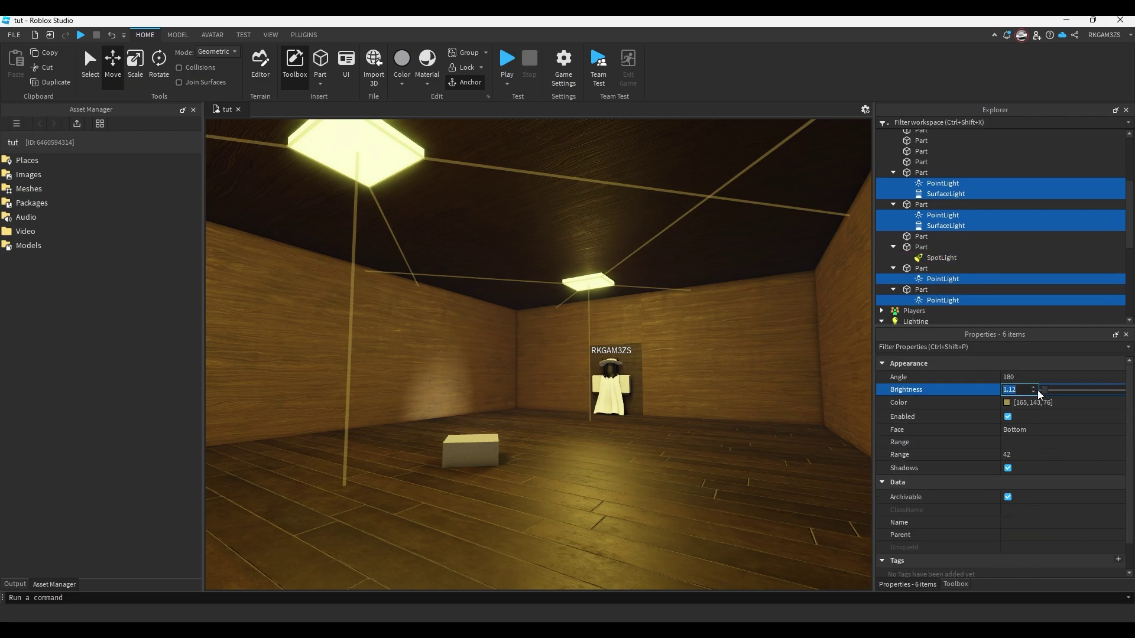
Recolor all the selected PointLights and SurfaceLights to a muted beige, [138, 126, 111]
click(1006, 403)
drag(603, 200, 414, 259)
mouse_move(513, 323)
mouse_down()
mouse_move(487, 375)
mouse_move(521, 349)
mouse_move(524, 323)
mouse_move(527, 334)
mouse_up()
click(514, 334)
click(466, 489)
right_drag(609, 381, 595, 378)
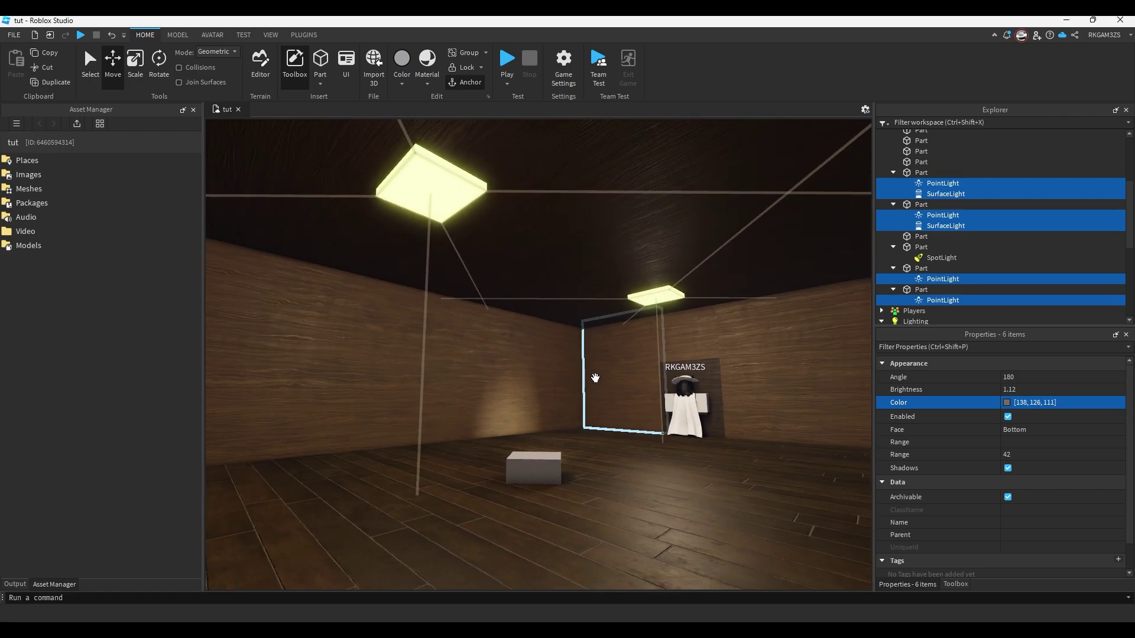
Change the color of both visible ceiling panels to a lighter beige, [179, 163, 144]
click(922, 172)
ctrl+click(464, 203)
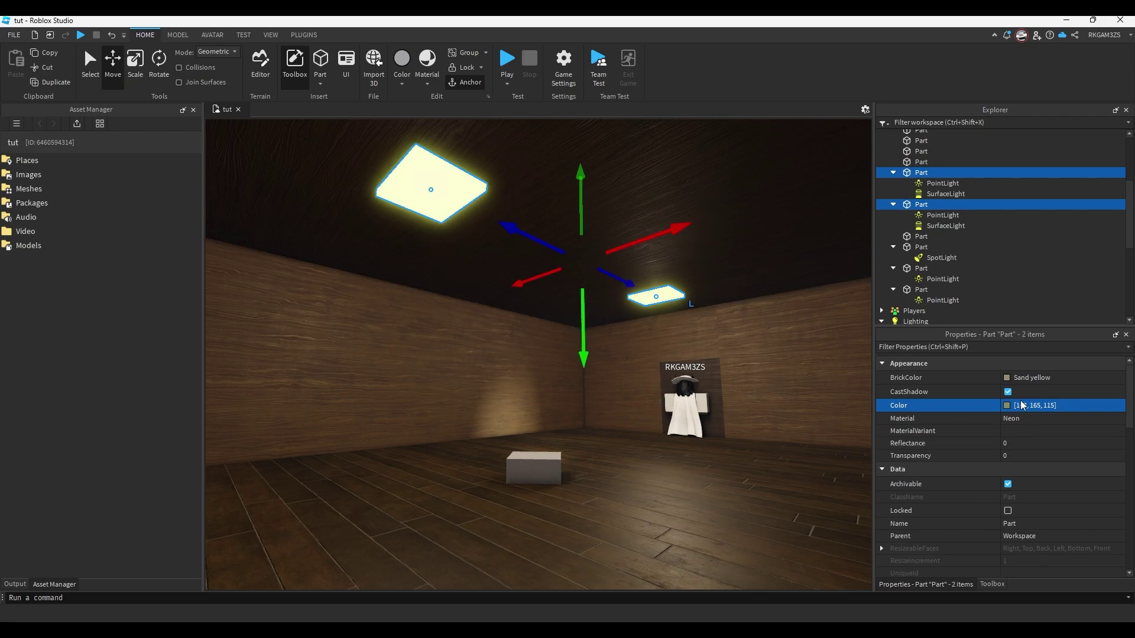
key(Return)
click(1008, 406)
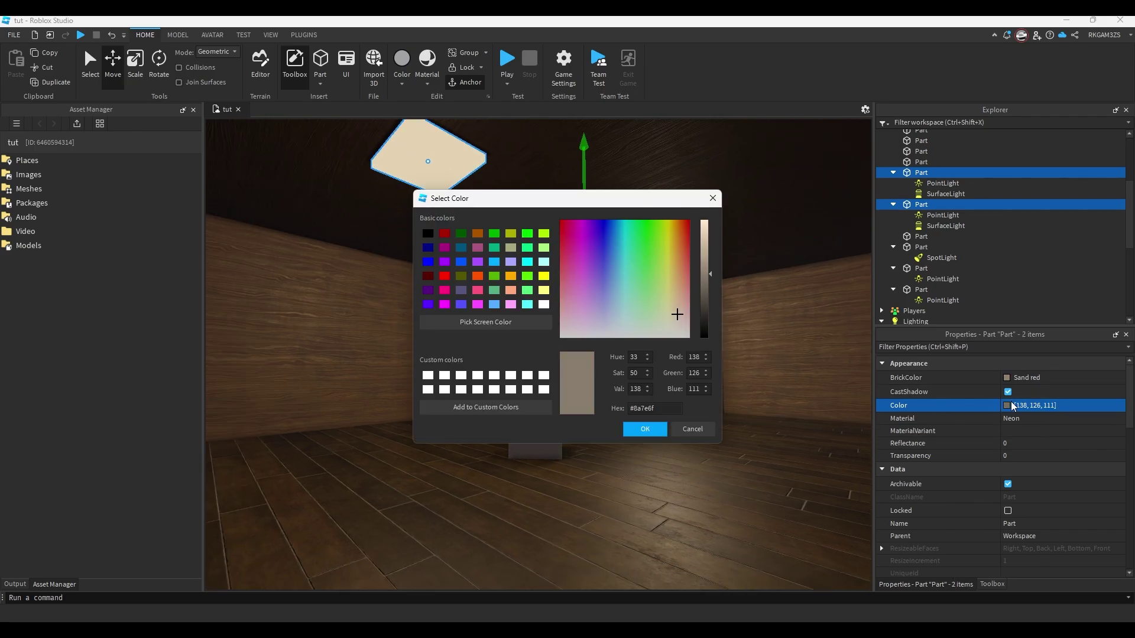
click(710, 255)
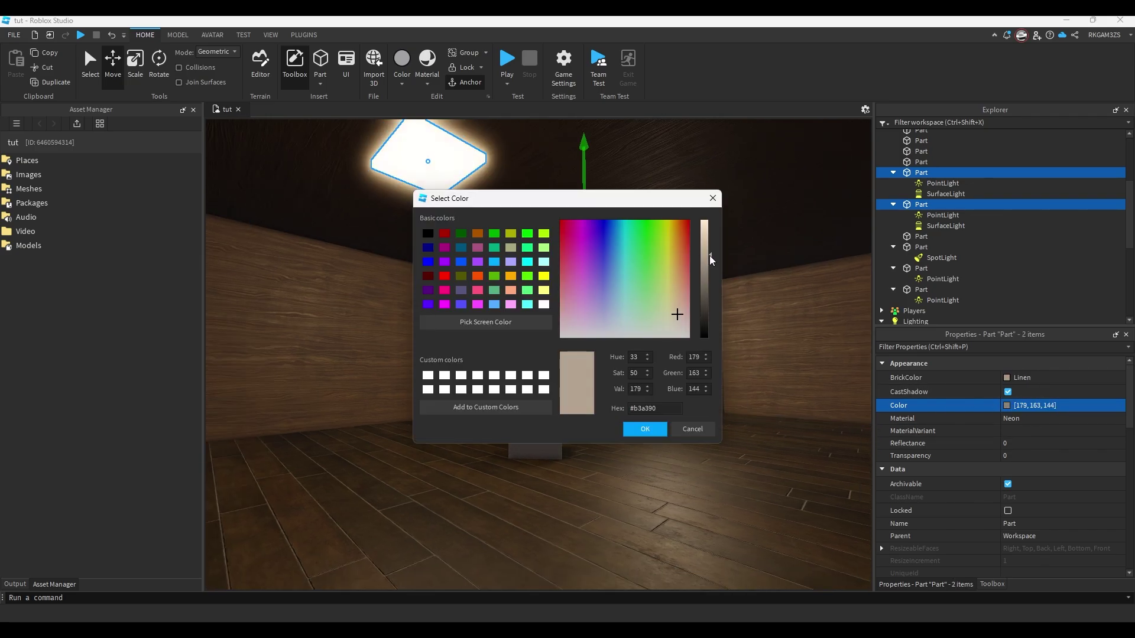
click(647, 426)
click(730, 484)
Set the ColorCorrection effect's Brightness to 0.1, Contrast to 0.3 and Saturation to 0.1
right_drag(729, 484, 746, 474)
key(s)
click(746, 474)
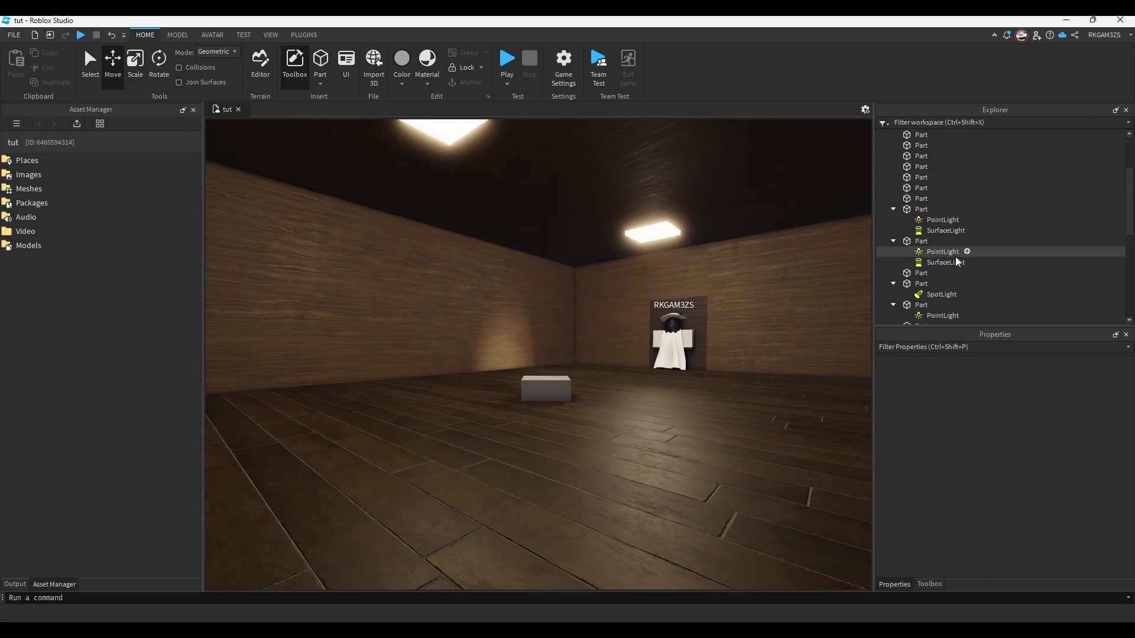
scroll(949, 244, down, 4)
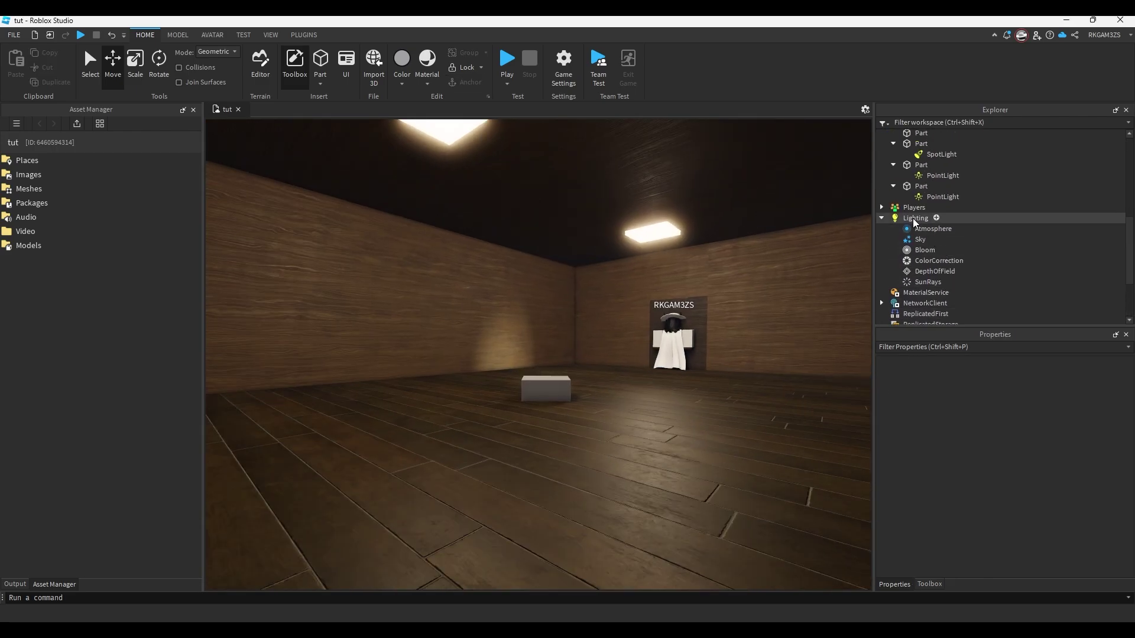
right_drag(674, 248, 664, 243)
key(e)
click(87, 69)
right_drag(407, 227, 476, 227)
click(937, 260)
click(1064, 456)
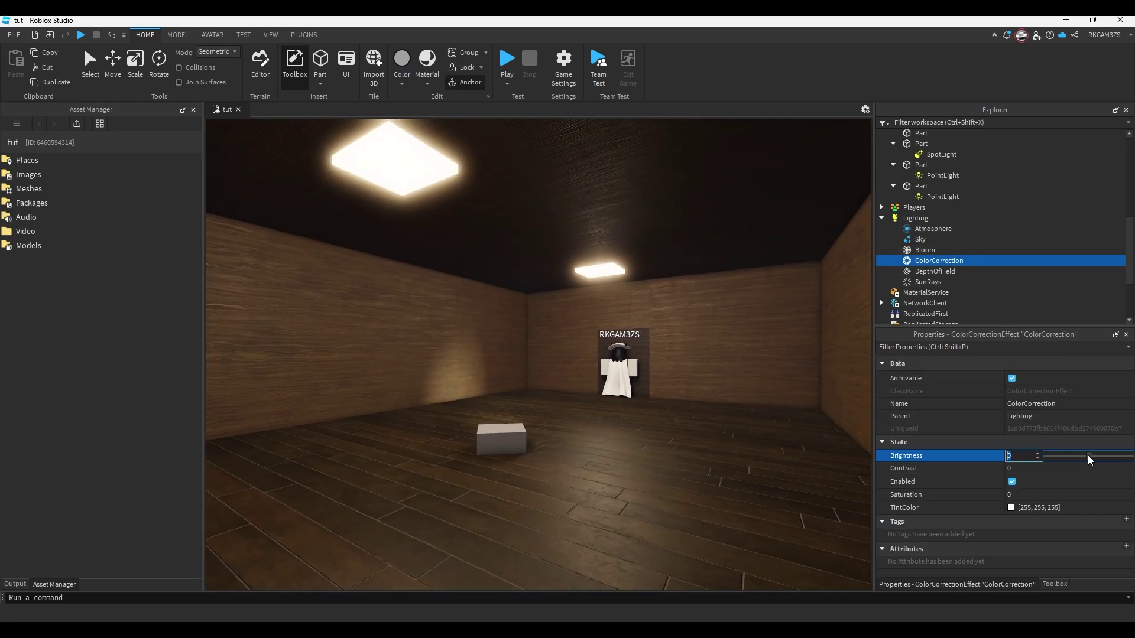
drag(1089, 456, 1101, 471)
click(1090, 498)
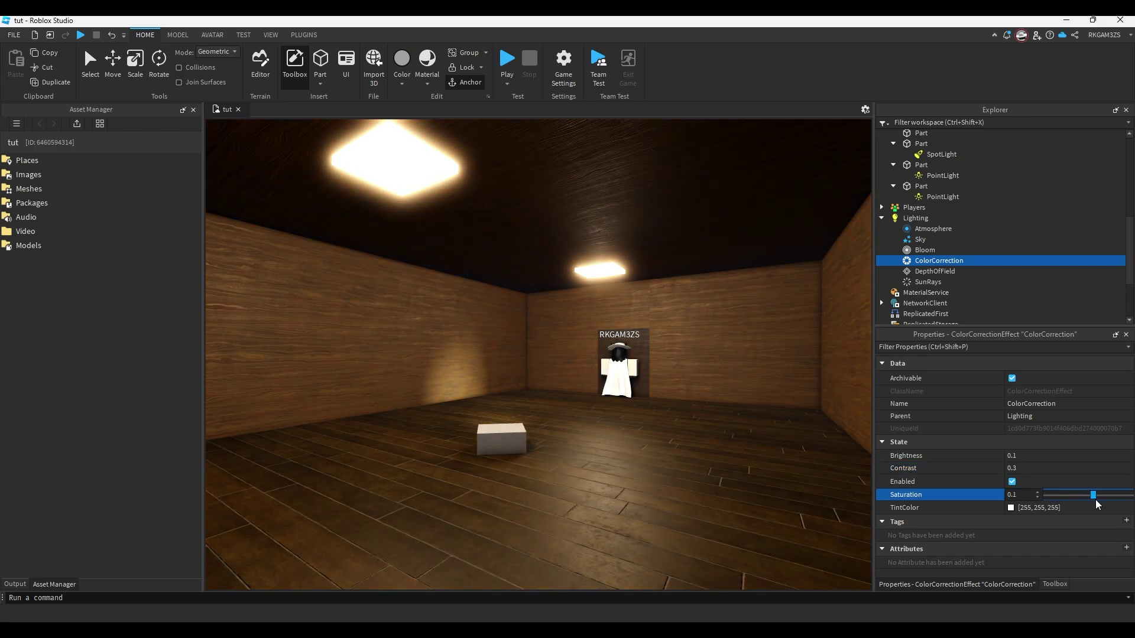
Examine the room's lighting and the floor reflections around the SpotLight block up close and from farther back
key(a)
right_drag(506, 390, 480, 378)
key(w)
key(w)
key(s)
key(w)
right_drag(565, 338, 583, 424)
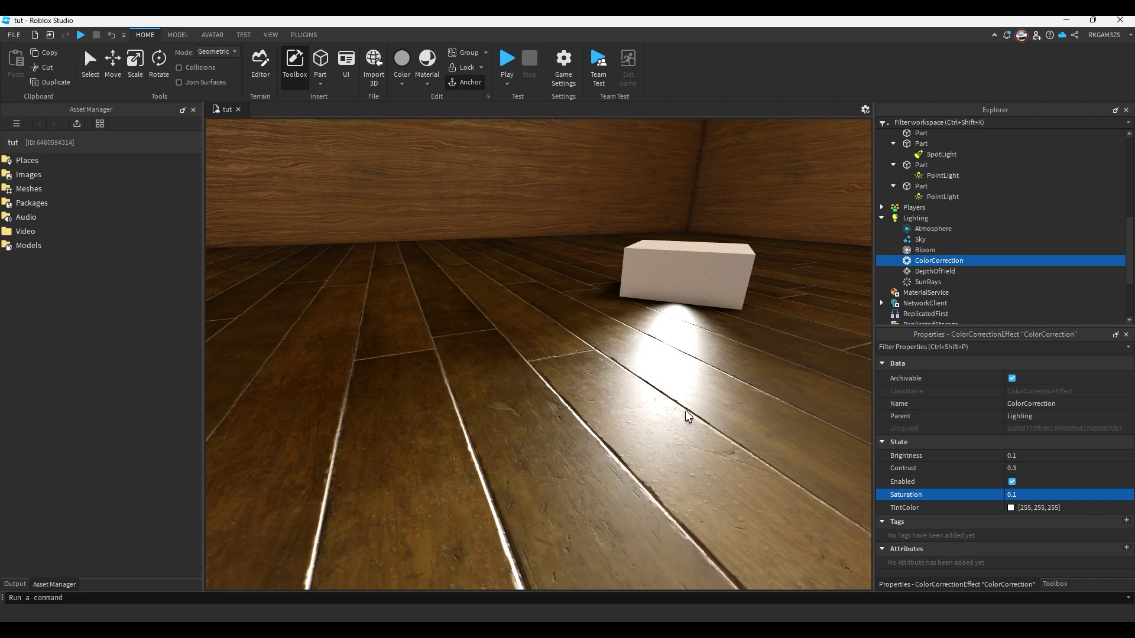
right_drag(728, 421, 694, 367)
key(s)
right_drag(714, 258, 708, 256)
Switch the Lighting Technology to ShadowMap for comparison and restore it to Future
click(915, 218)
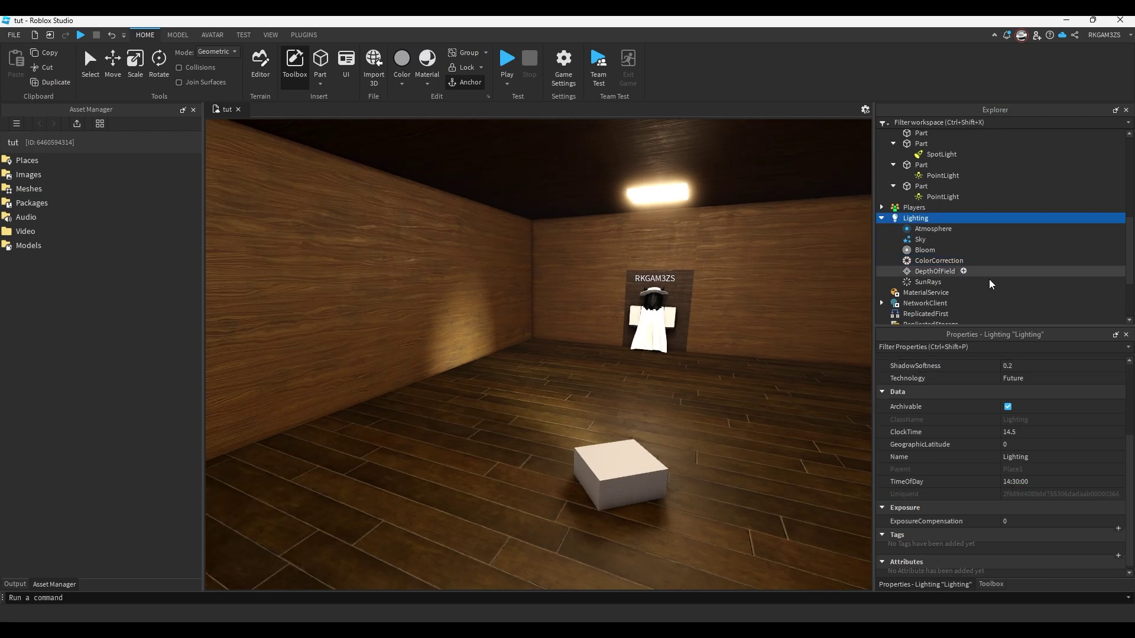
scroll(1005, 425, up, 2)
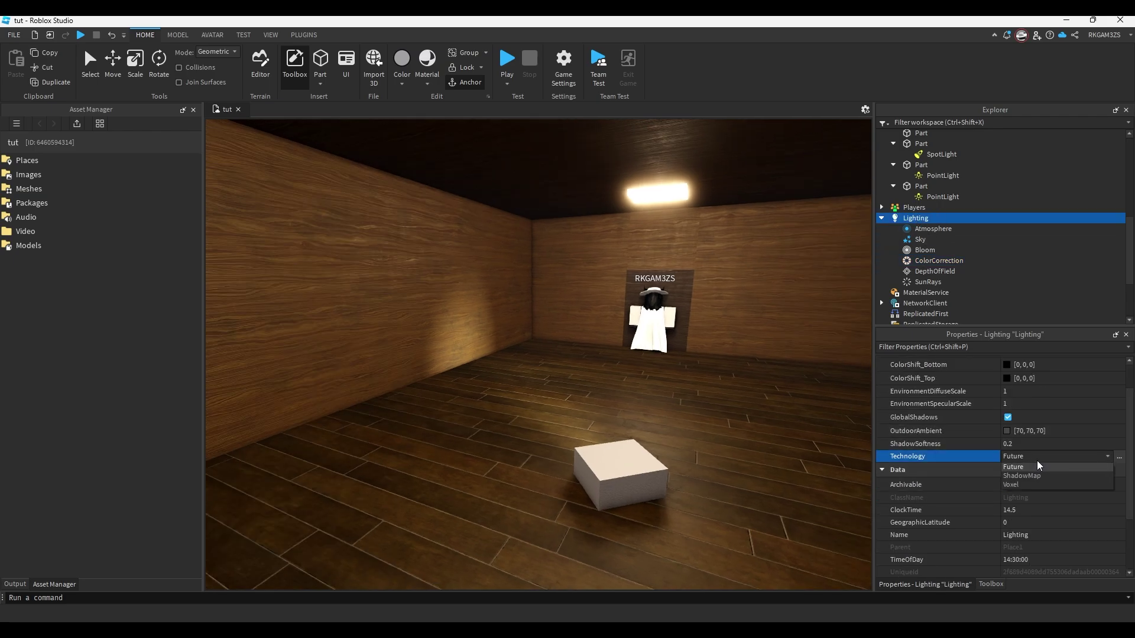
click(1036, 476)
right_drag(756, 422, 676, 418)
key(a)
click(1047, 468)
key(d)
Move the SpotLight block across the floor toward the far wall and rotate it horizontally so its beam hits the side wall
click(112, 64)
drag(600, 417, 728, 430)
key(w)
key(d)
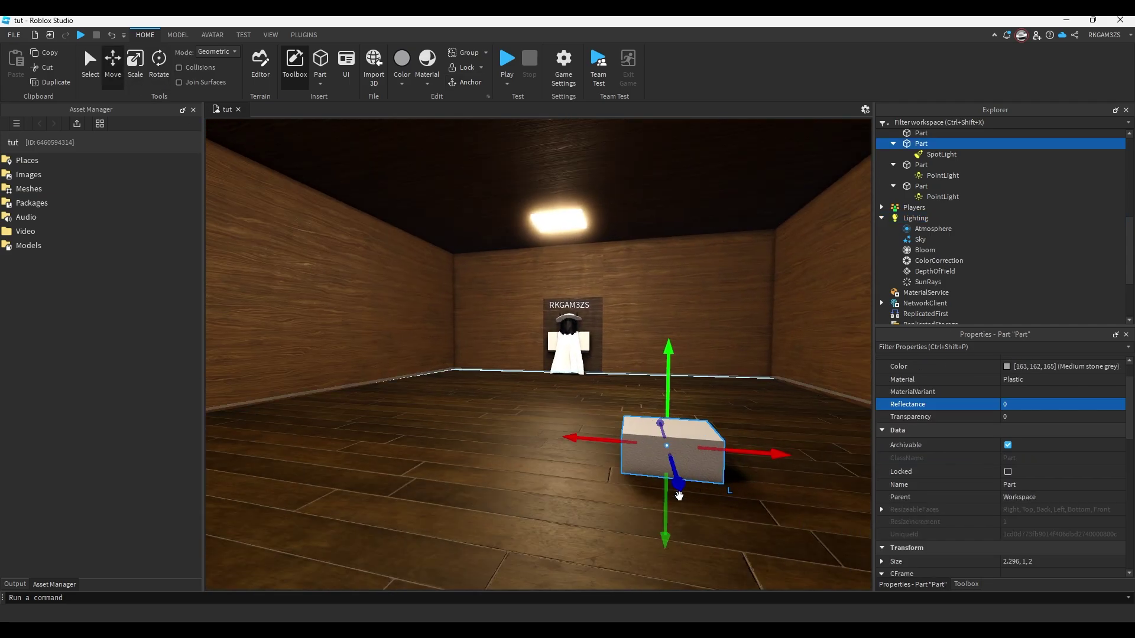
drag(678, 491, 663, 442)
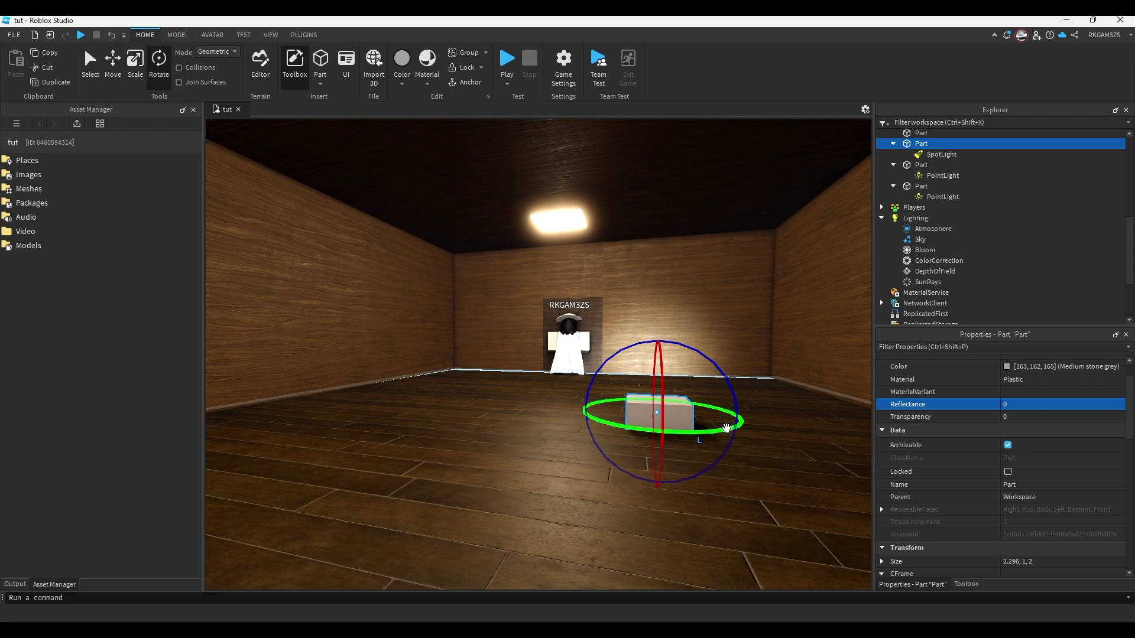
drag(735, 423, 700, 440)
Set the Lighting service's Technology to ShadowMap
scroll(944, 206, up, 2)
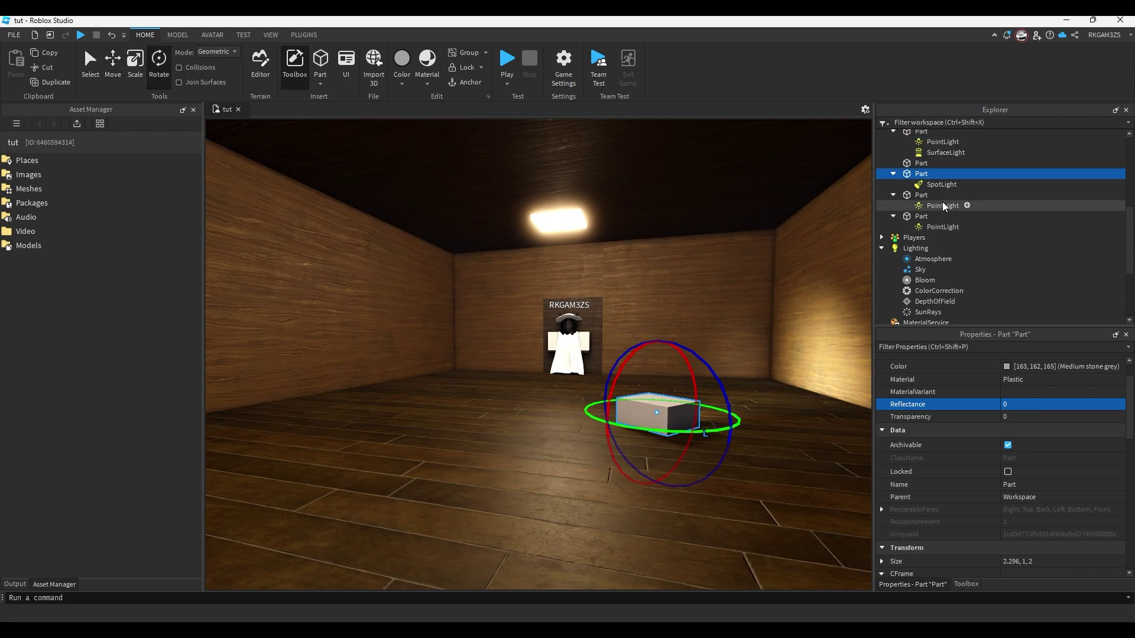
click(916, 248)
click(1020, 456)
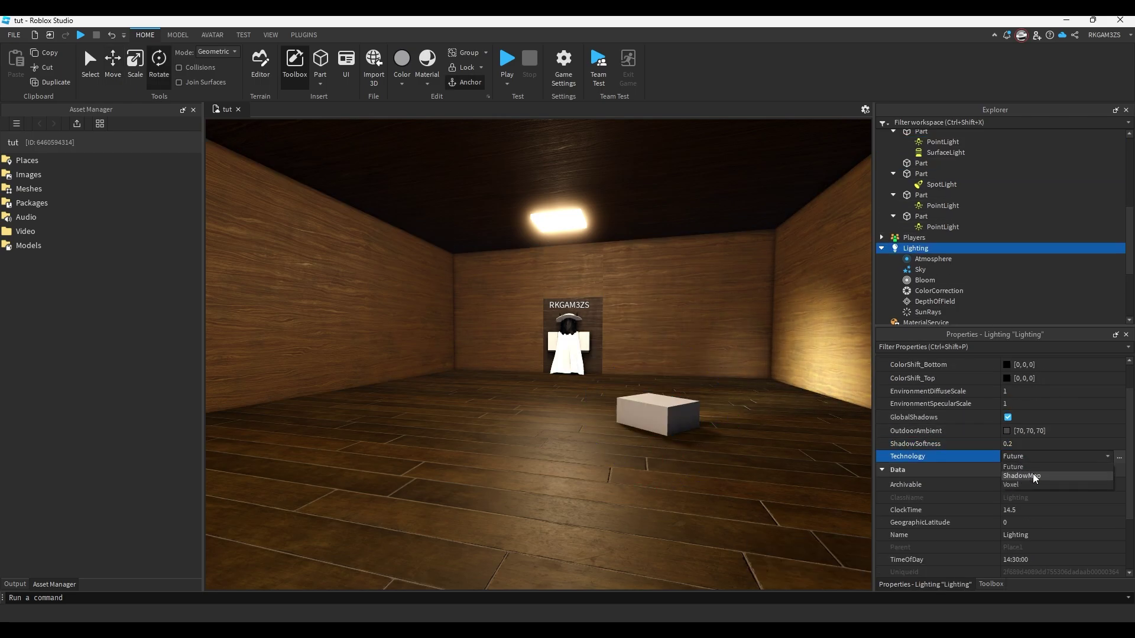
click(1033, 476)
Examine how the ceiling lights, walls and SpotLight block look under ShadowMap from several positions in the room
right_drag(775, 406, 851, 406)
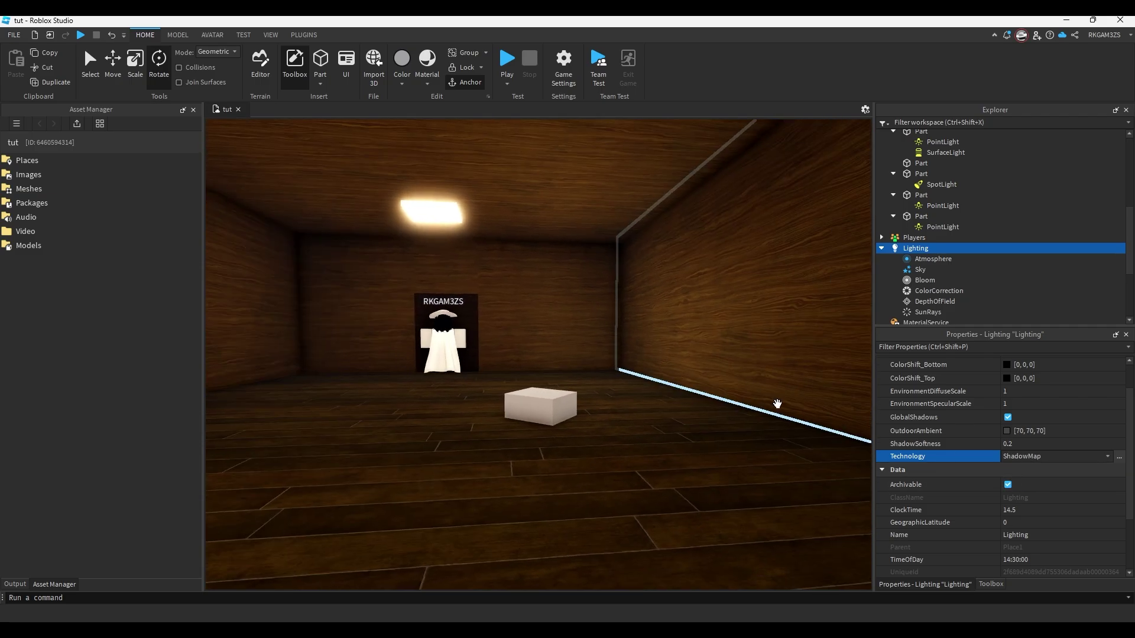
key(a)
mouse_move(418, 355)
right_down()
mouse_move(502, 355)
mouse_move(370, 357)
mouse_move(401, 359)
right_up()
key(a)
key(d)
key(a)
key(a)
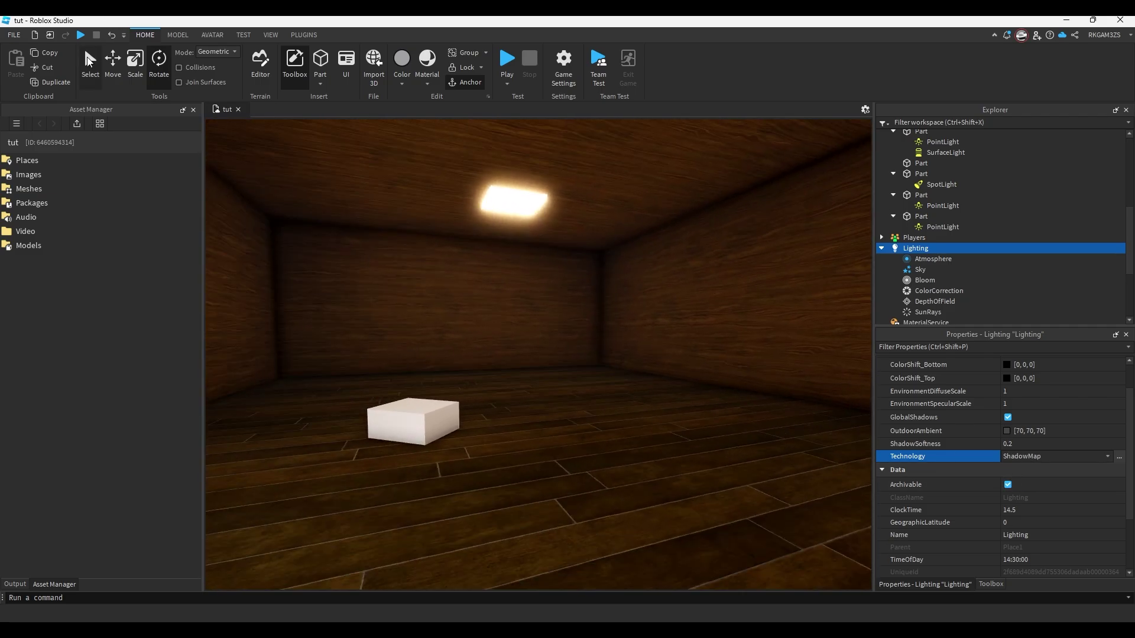
click(90, 62)
key(w)
right_drag(447, 208, 447, 215)
key(s)
key(a)
key(a)
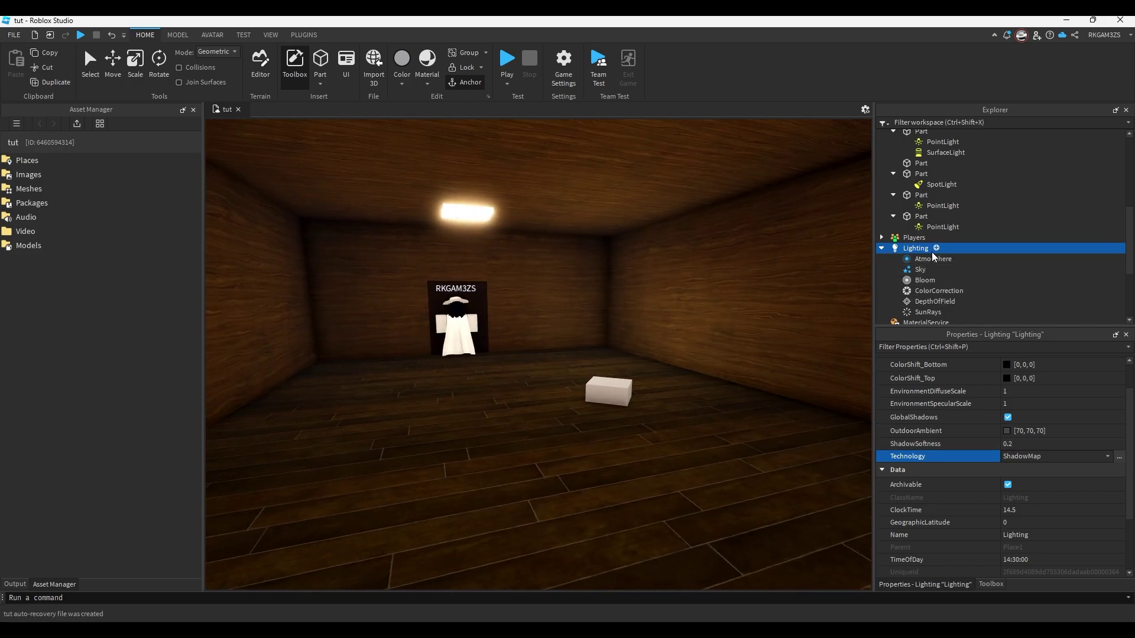
key(a)
right_drag(747, 264, 747, 264)
key(w)
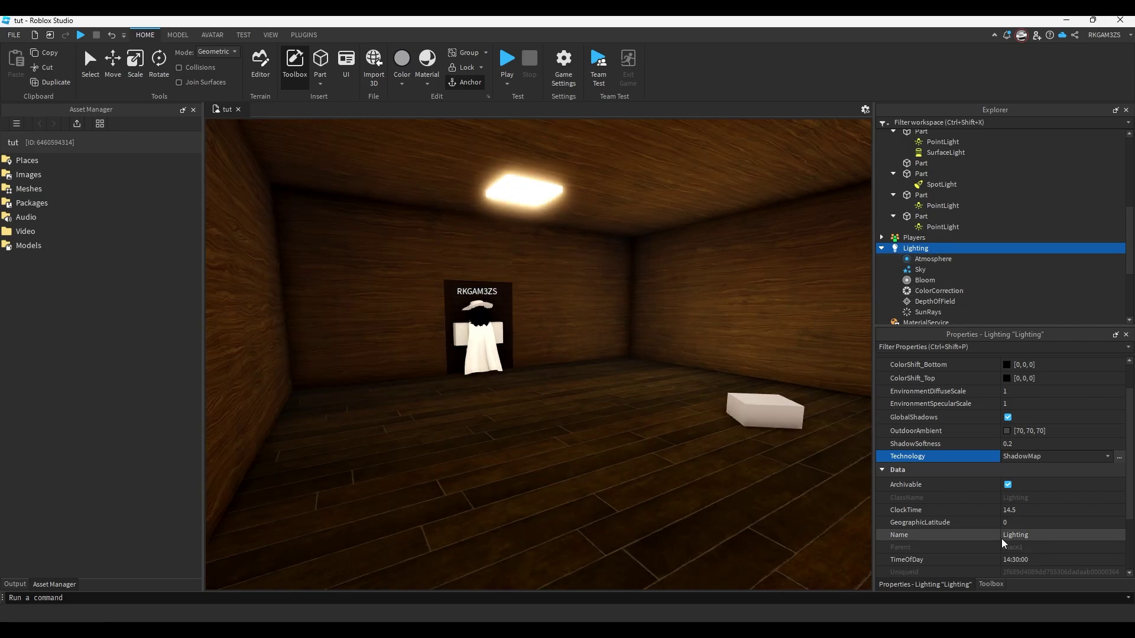
Add a BlurEffect to Lighting and disable it
click(935, 248)
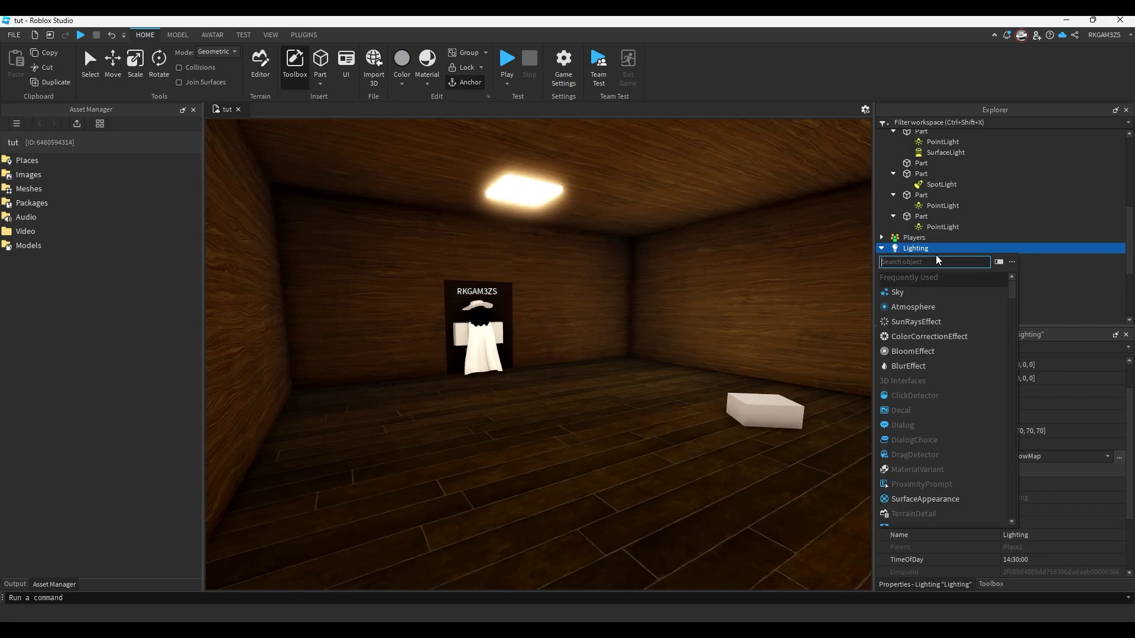
click(942, 367)
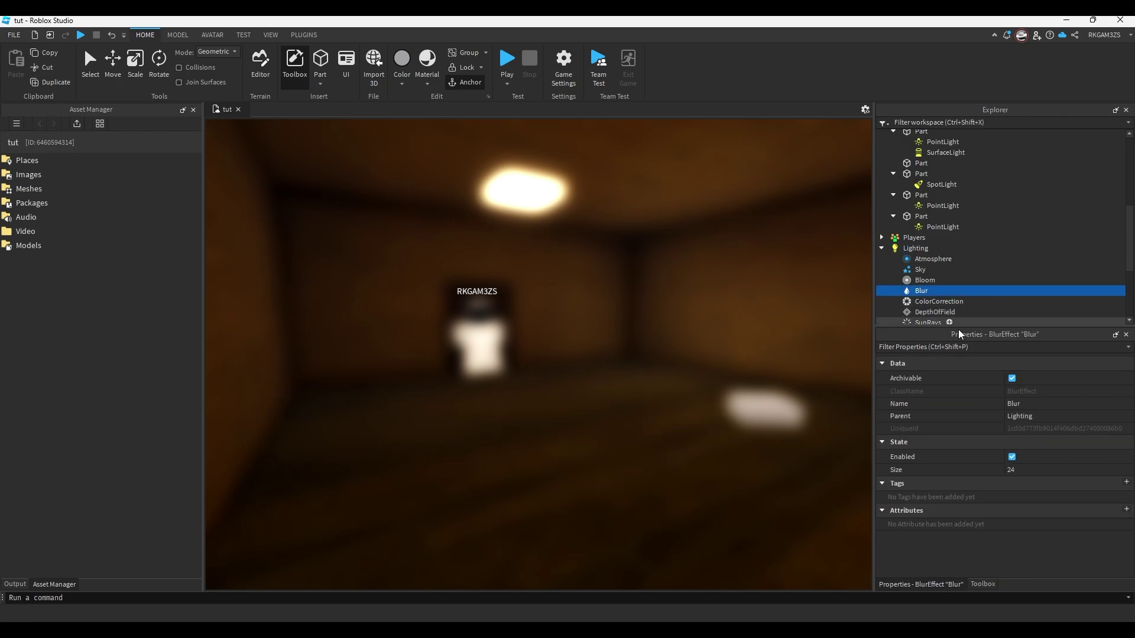
click(1011, 457)
Enable the DepthOfField effect and set FarIntensity to 0.741, FocusDistance to 0 and InFocusRadius to 9.44
click(947, 303)
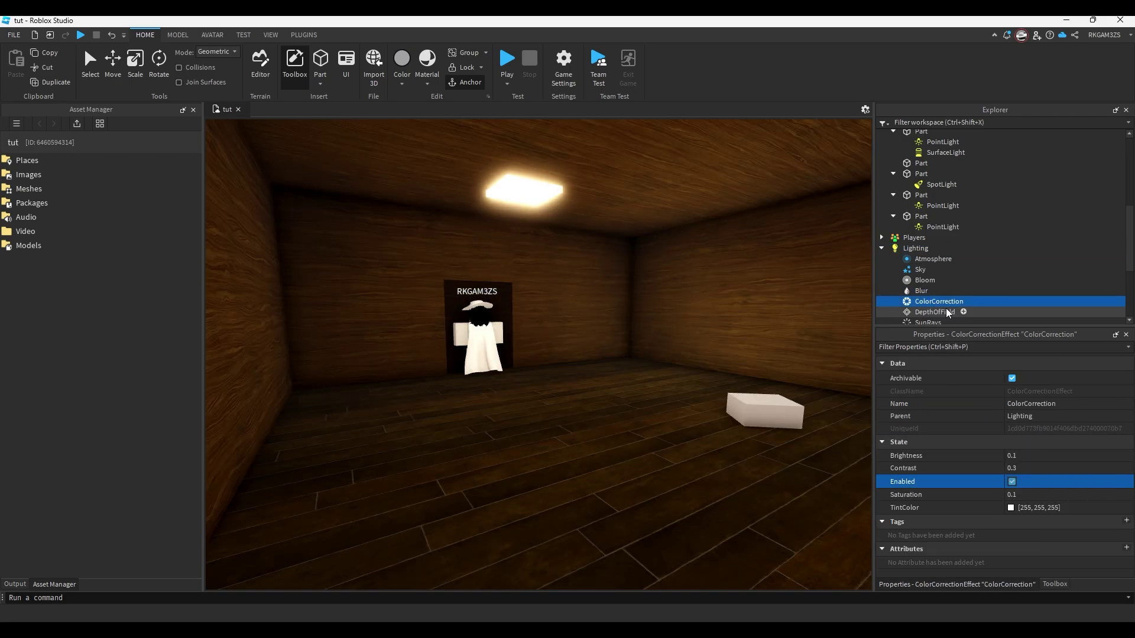
scroll(949, 314, down, 1)
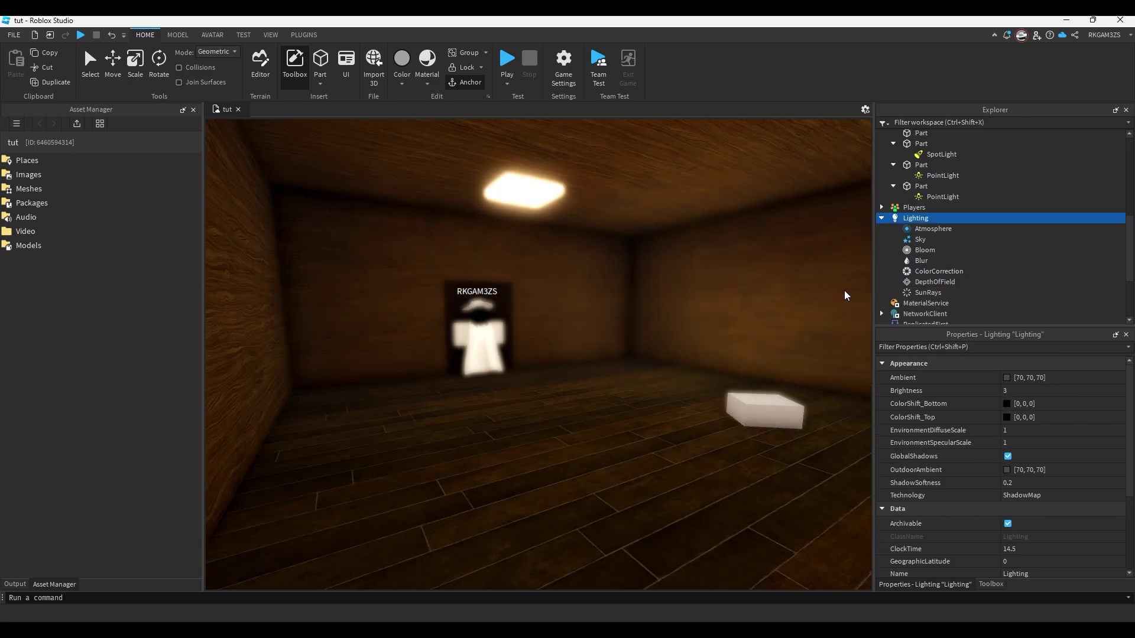
right_drag(844, 290, 857, 295)
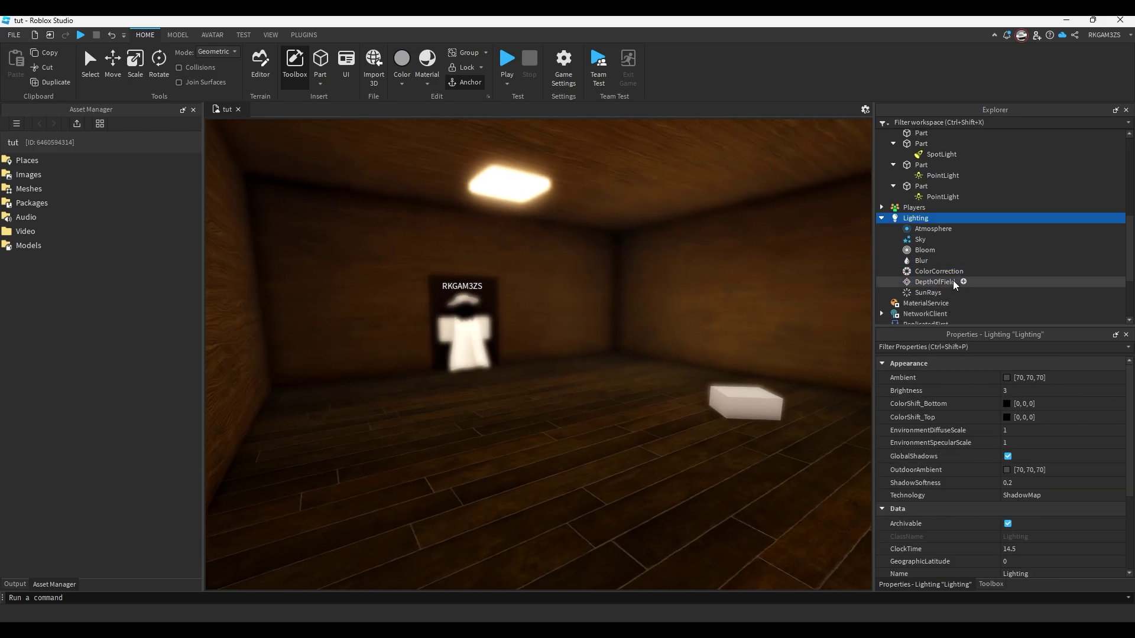
click(941, 283)
click(1022, 470)
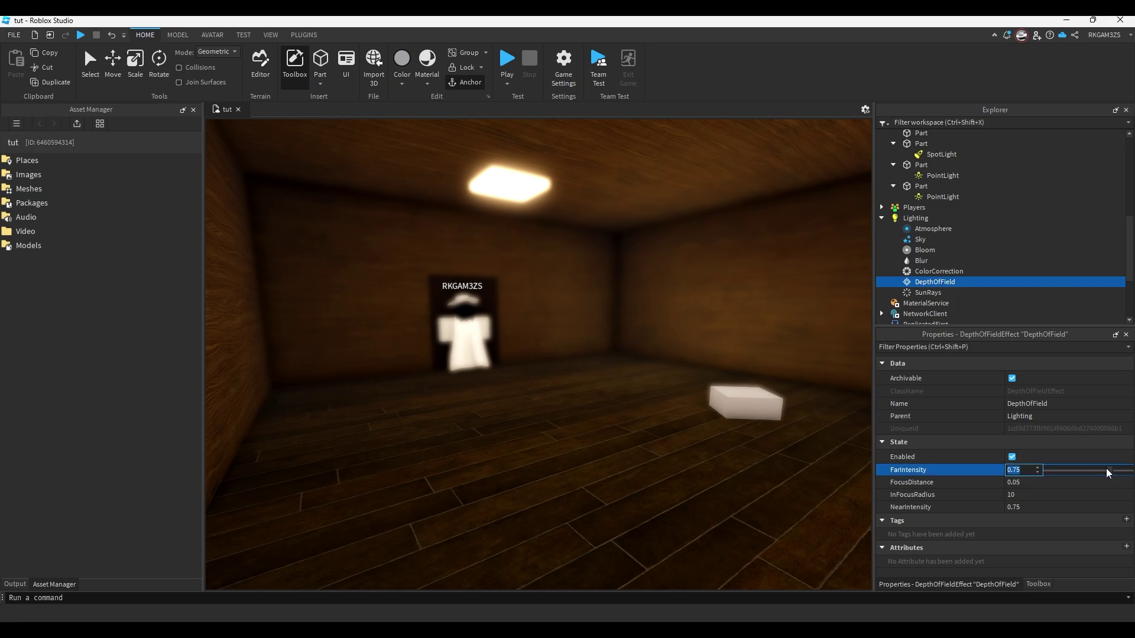
drag(1111, 479, 972, 503)
click(1061, 496)
click(1052, 484)
drag(1047, 498, 1065, 501)
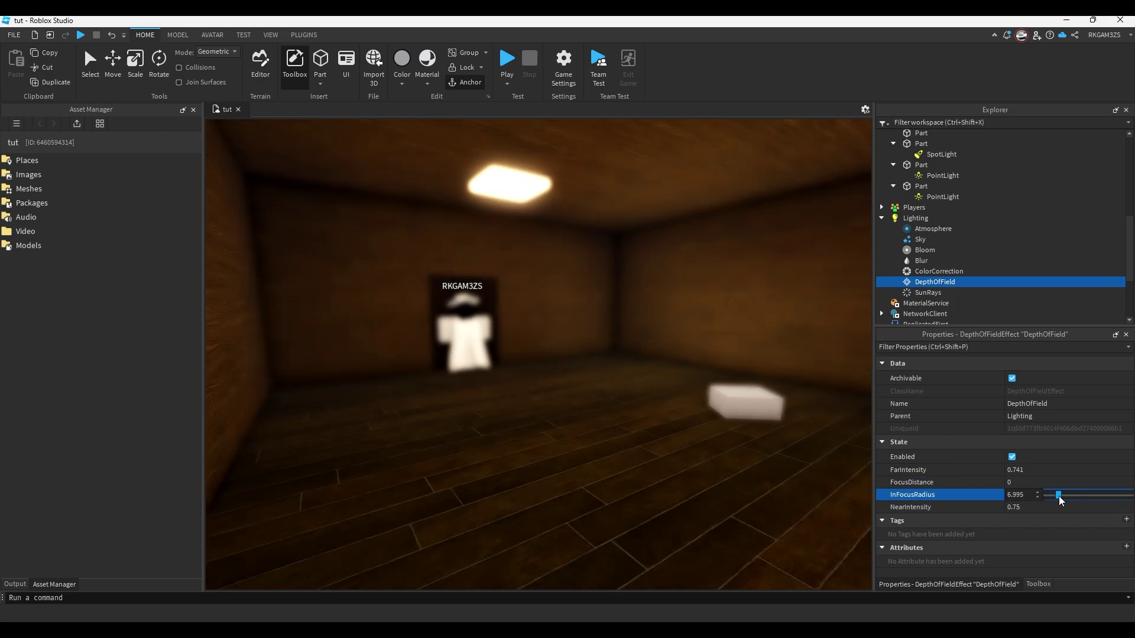
Check the depth blur from different distances in the room and disable the DepthOfField effect
right_drag(762, 407, 666, 426)
scroll(555, 385, up, 1)
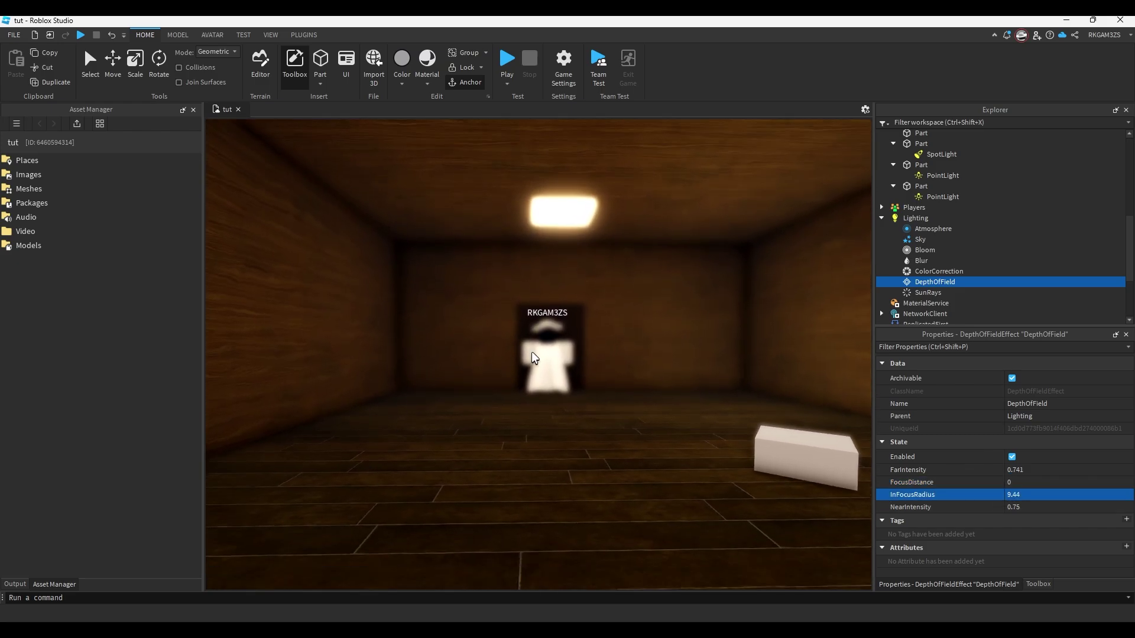
scroll(532, 379, up, 1)
key(w)
right_drag(530, 372, 537, 375)
click(1011, 458)
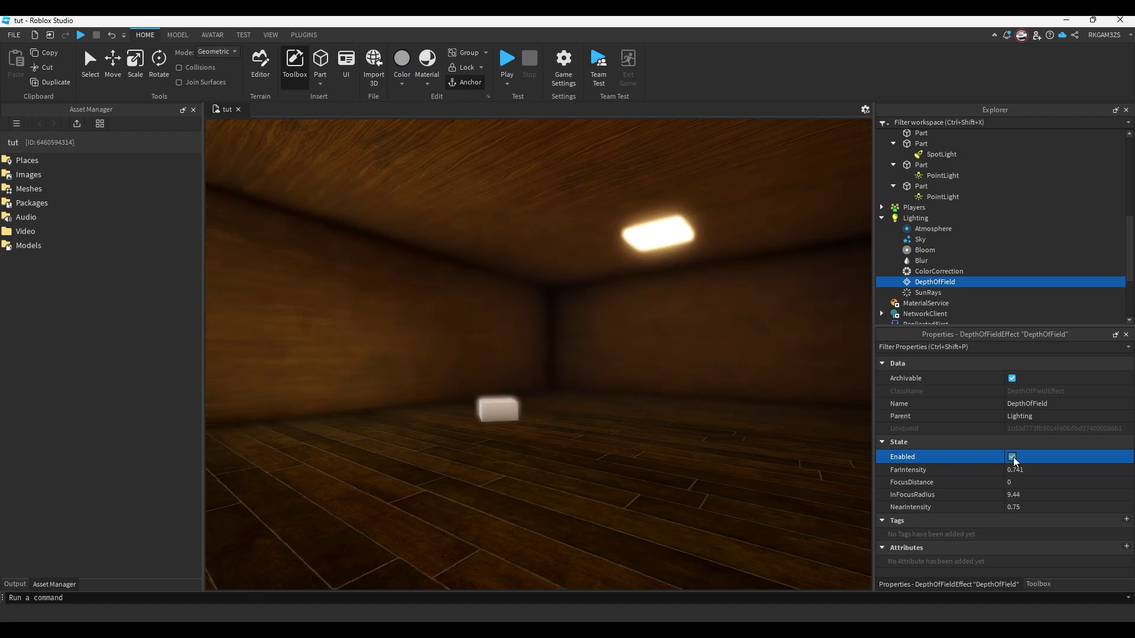
click(1012, 457)
right_drag(585, 423, 588, 422)
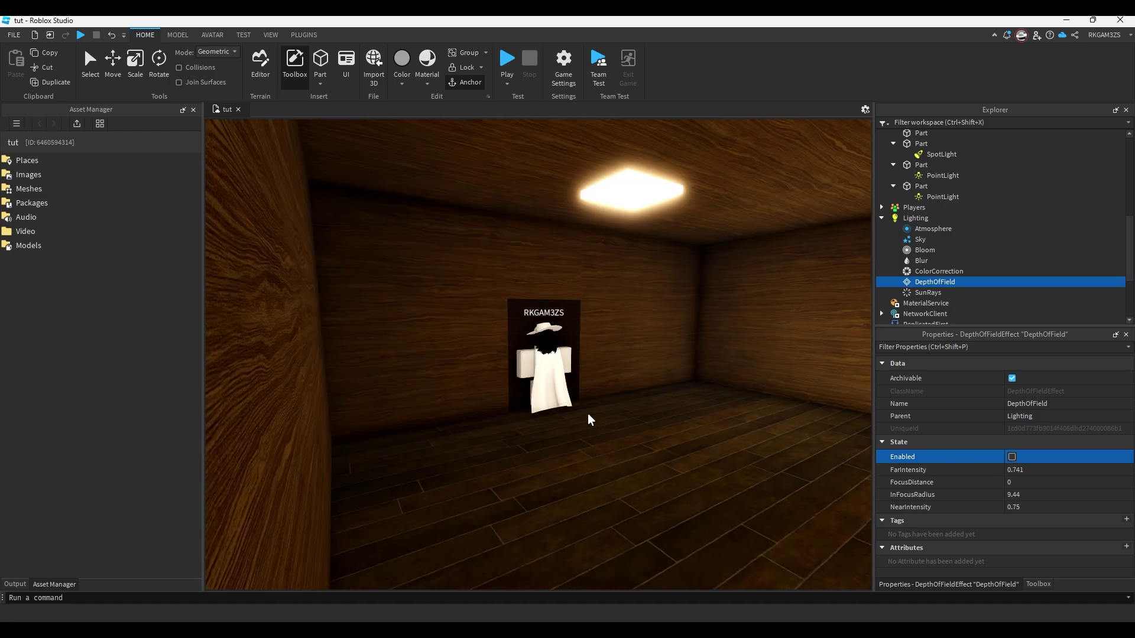
Try a Bloom Size of 56 and Threshold of 0.8 on the ceiling lights, and undo both changes
right_drag(644, 363, 703, 230)
click(925, 250)
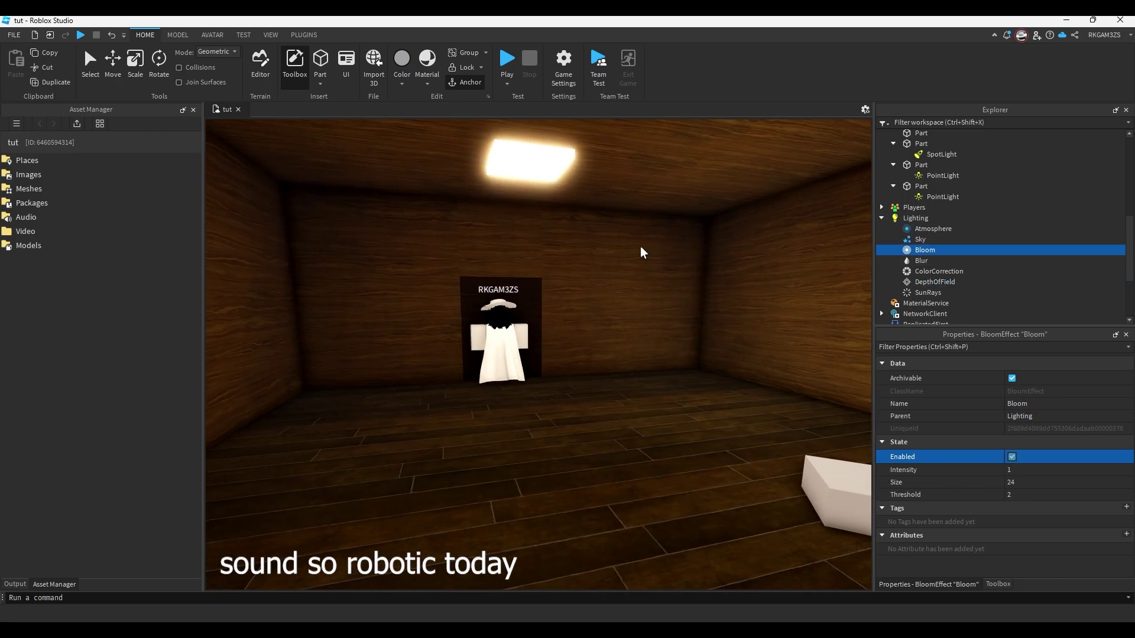
right_drag(615, 251, 767, 331)
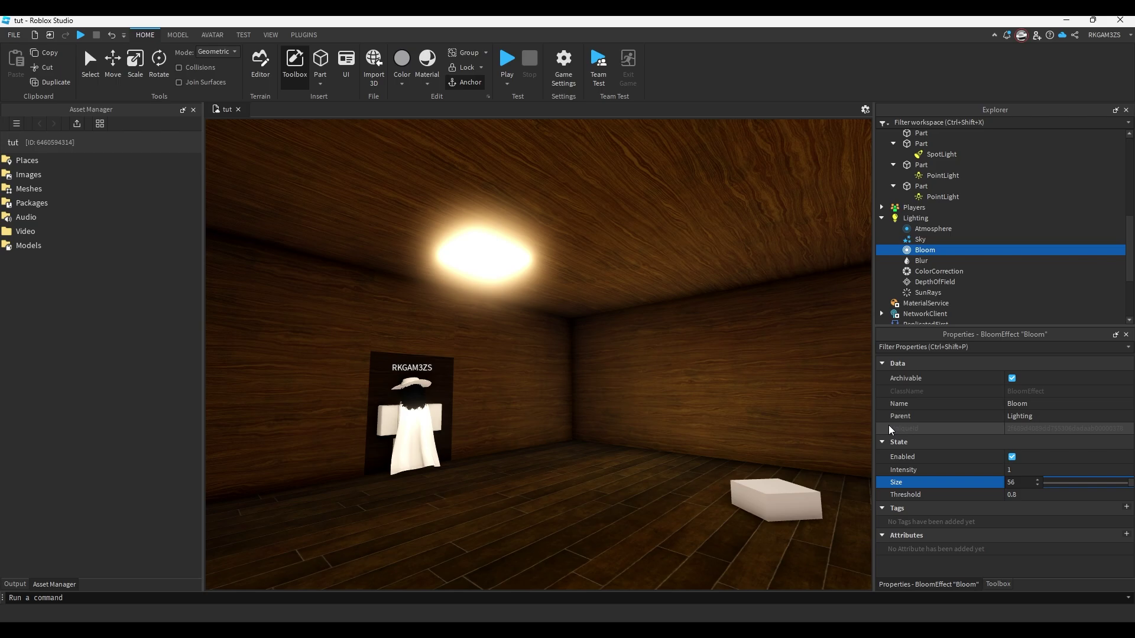
right_drag(679, 414, 689, 413)
key(w)
key(w)
mouse_move(636, 296)
right_down()
mouse_move(638, 283)
mouse_move(643, 296)
mouse_move(652, 289)
right_up()
key(ctrl+z)
key(ctrl+z)
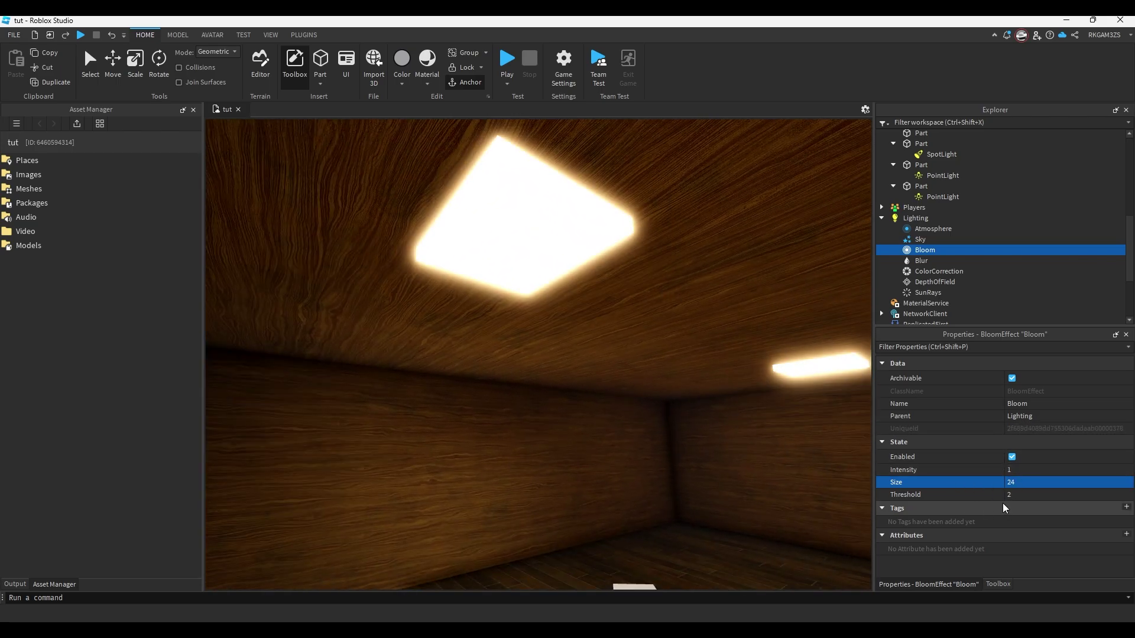
Set the Bloom effect's Size to 56 and Threshold to 0.8, and view the glow on both ceiling lights
click(1030, 499)
click(1038, 483)
drag(1077, 495, 1130, 494)
right_drag(591, 444, 607, 501)
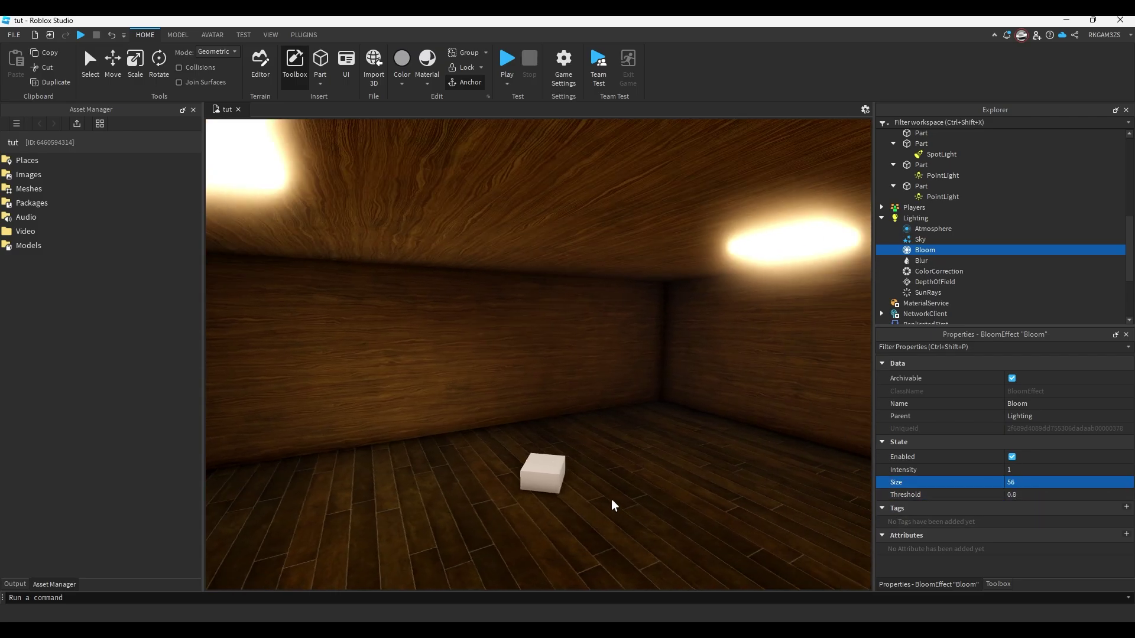
scroll(549, 489, up, 2)
key(s)
key(a)
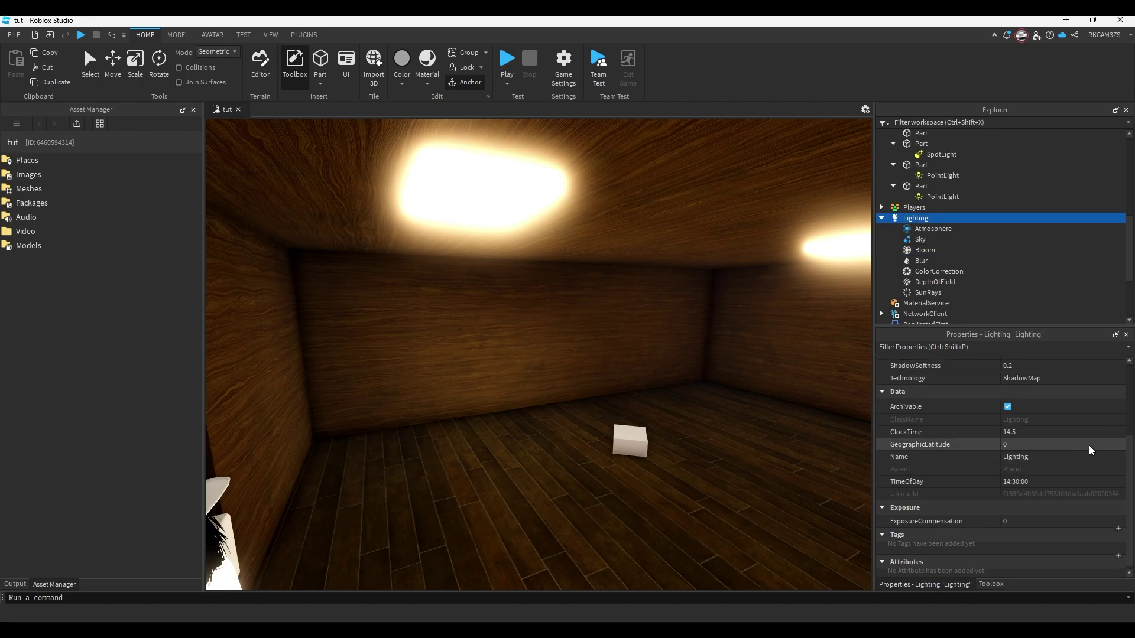
Set the Lighting Technology to Future, comparing the room against ShadowMap
scroll(1087, 452, up, 2)
click(1049, 457)
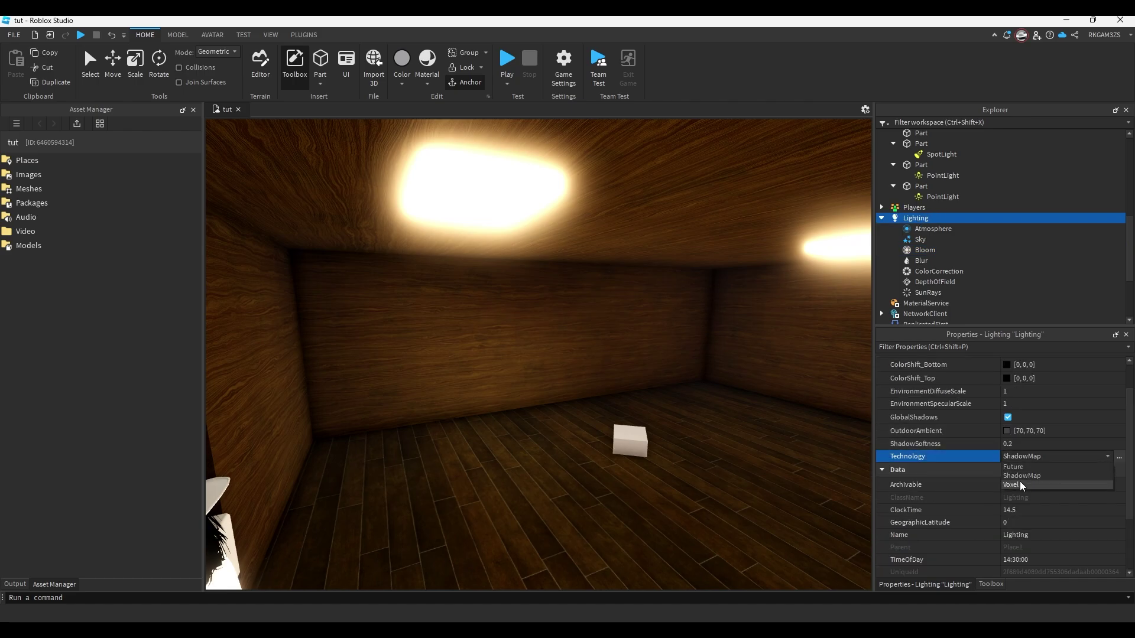
click(1019, 468)
right_drag(630, 448, 630, 447)
right_drag(411, 406, 411, 406)
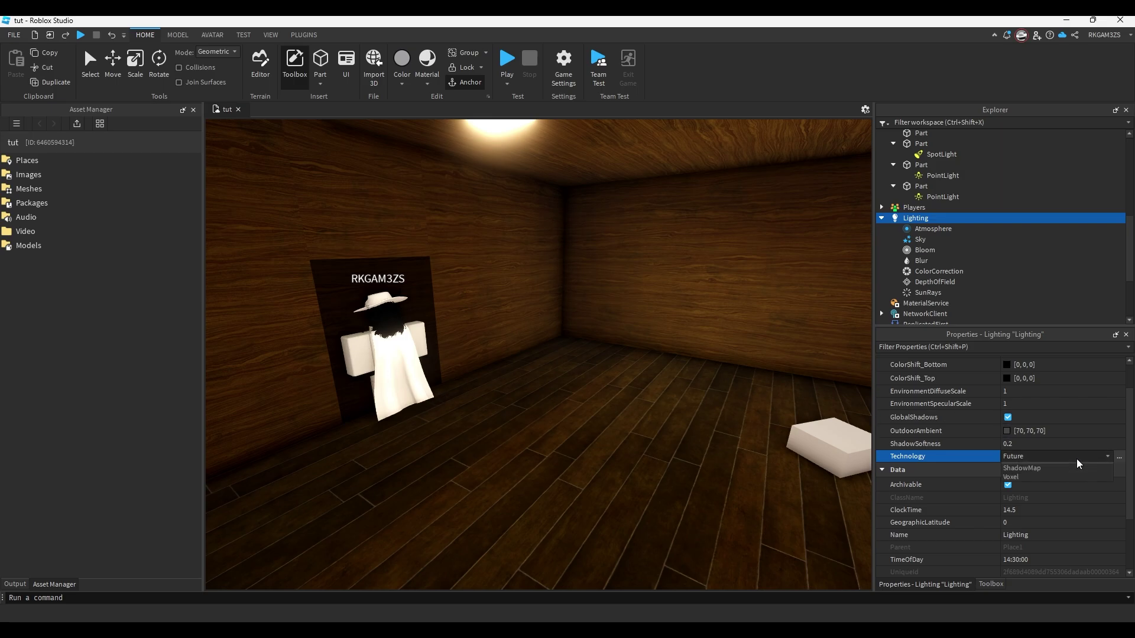
click(1019, 471)
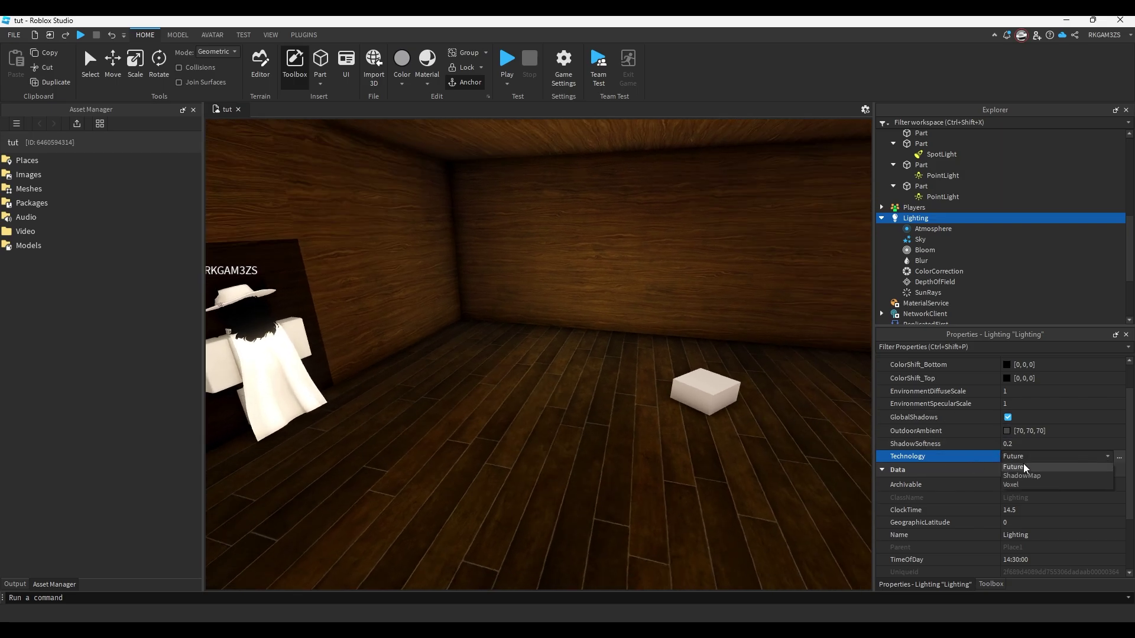
right_drag(703, 433, 767, 424)
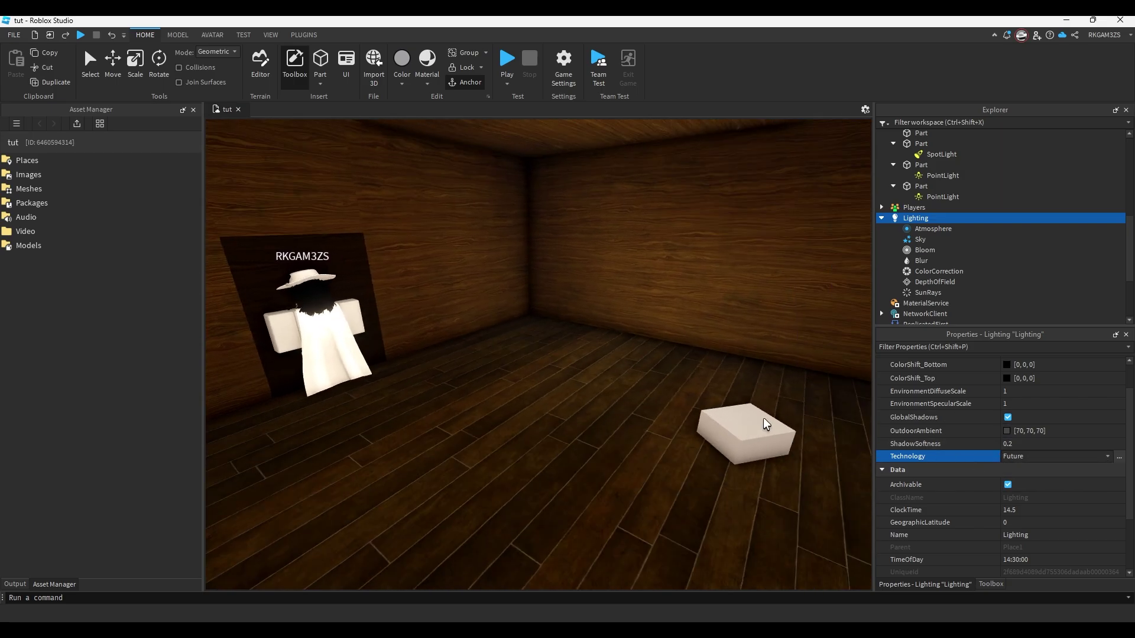
click(1029, 470)
key(s)
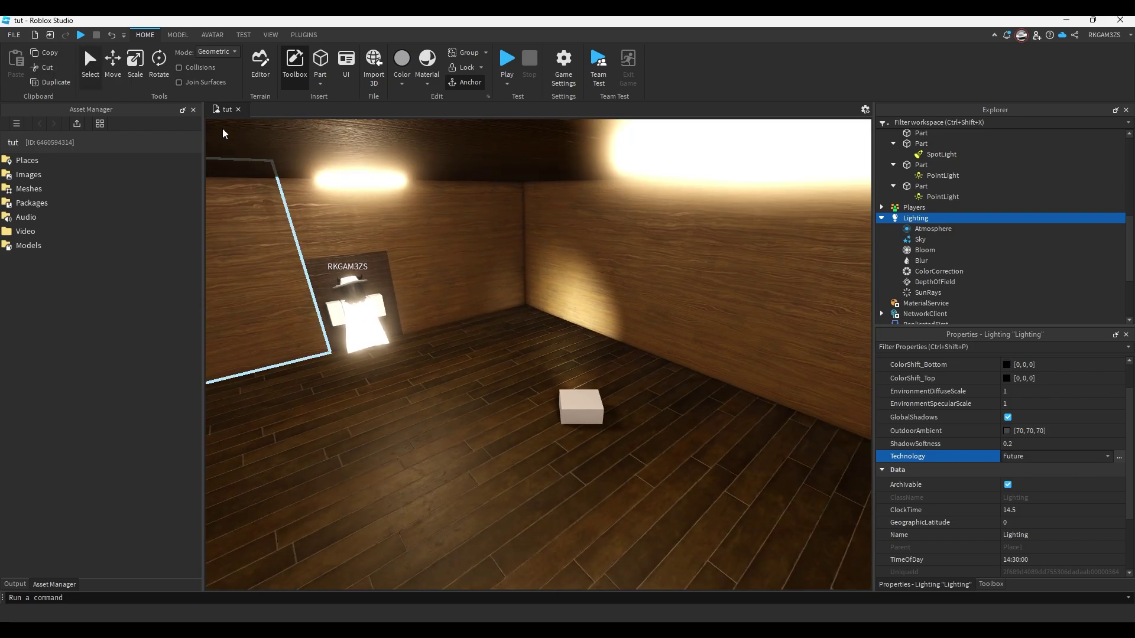
Move the SpotLight block across the floor toward the character and inspect the bloom on the character up close
drag(569, 409, 418, 399)
key(w)
key(w)
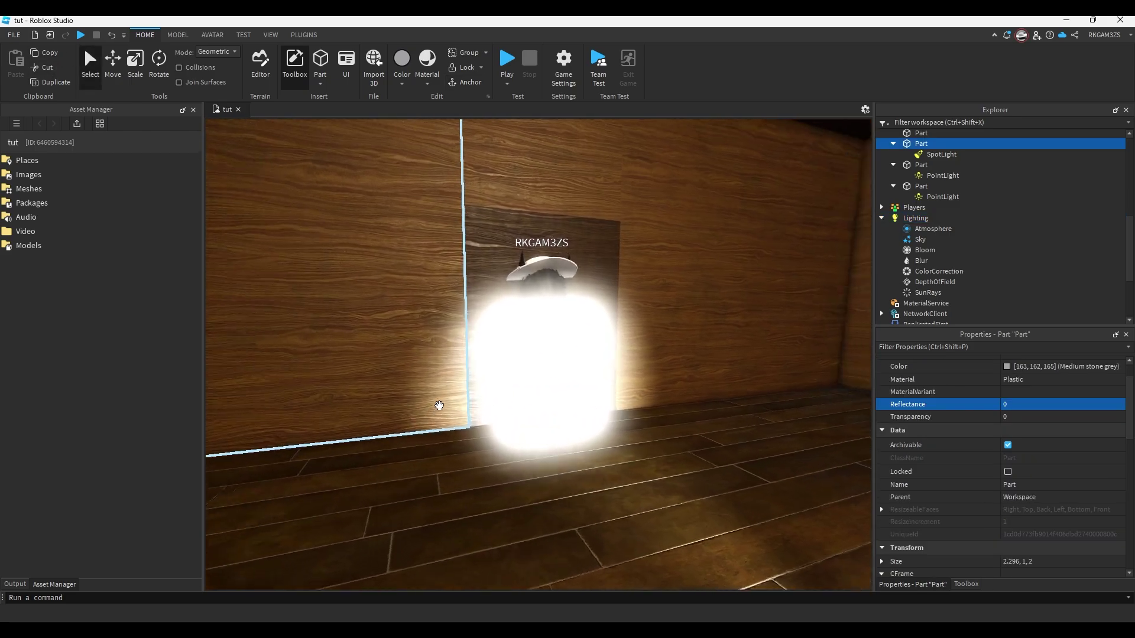
right_drag(440, 411, 449, 412)
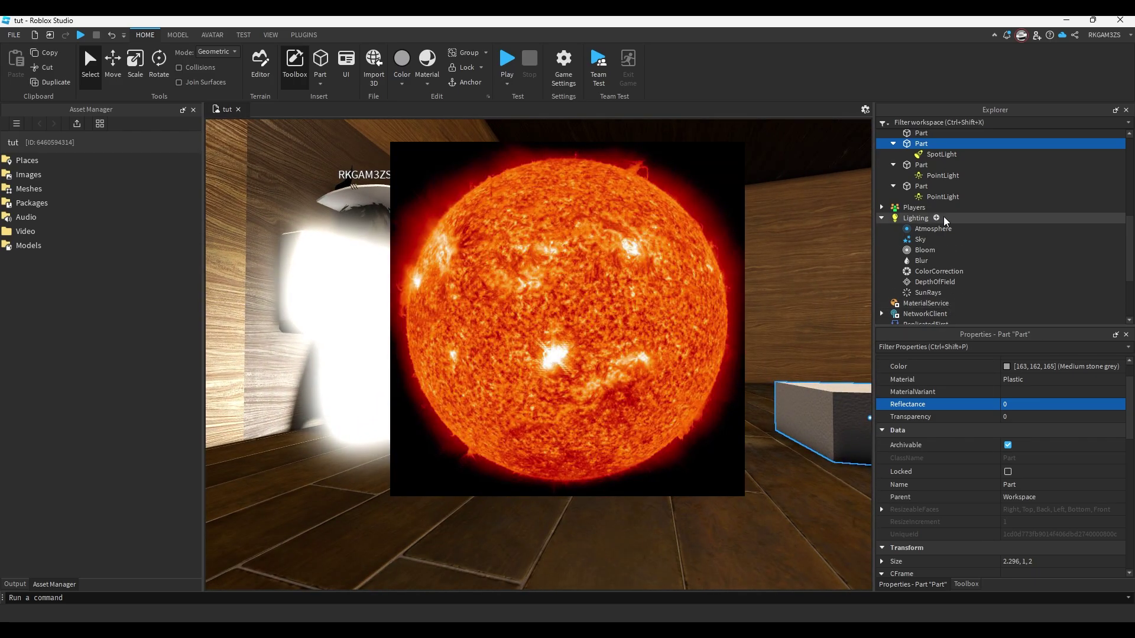
key(s)
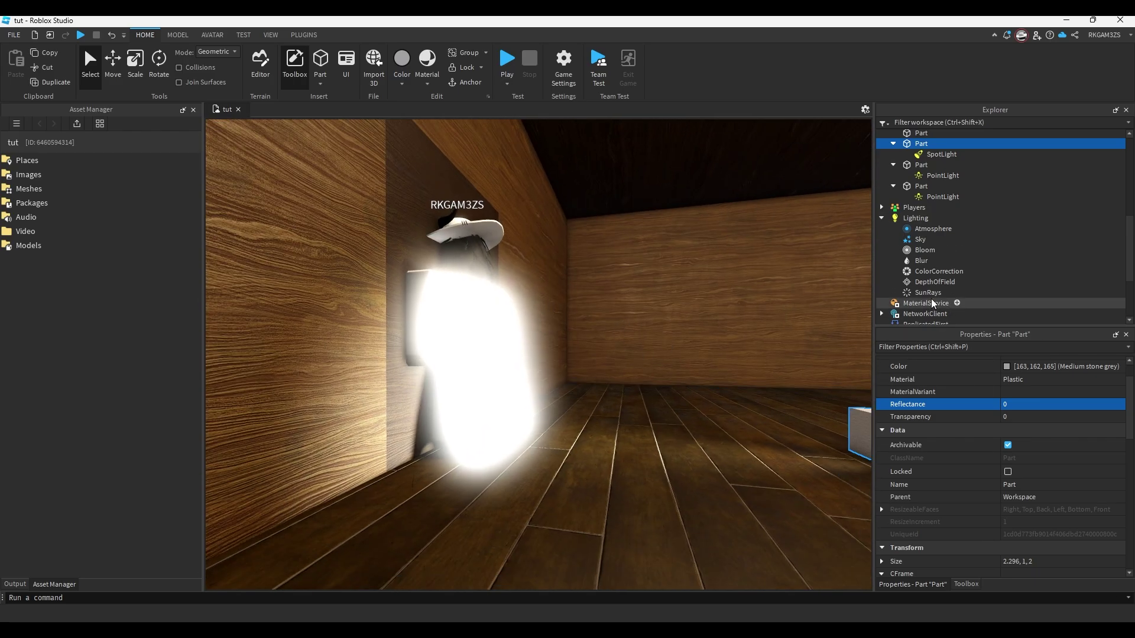
Compare the brightly lit character under ShadowMap and return the Lighting Technology to Future
click(916, 218)
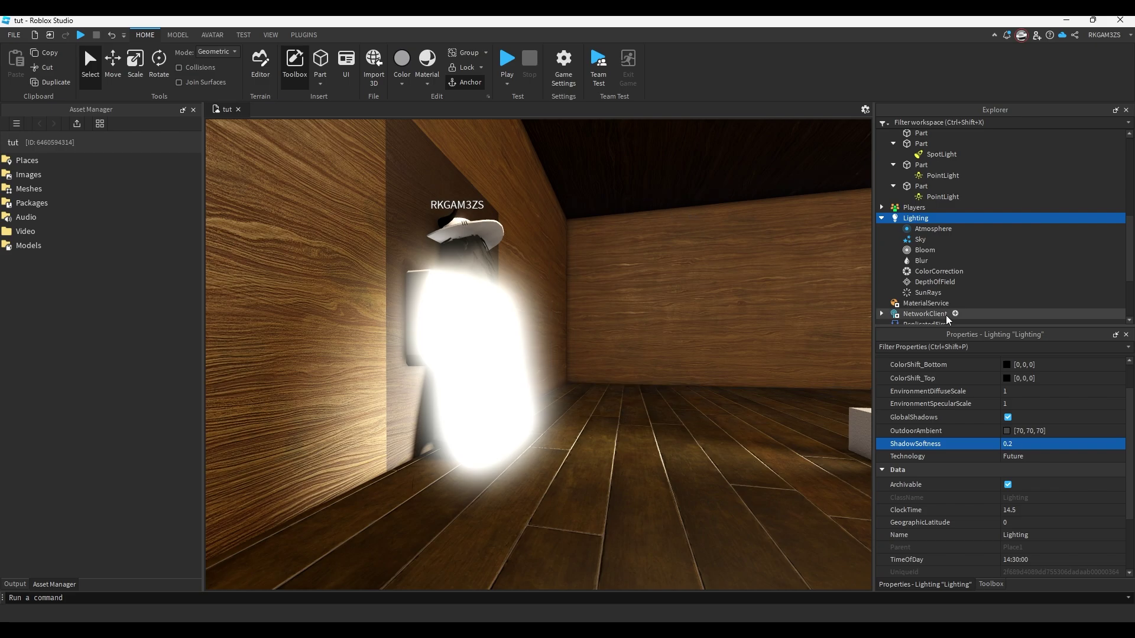
click(1059, 460)
click(1028, 477)
right_drag(690, 414, 693, 417)
click(1027, 467)
scroll(963, 245, up, 1)
scroll(945, 254, down, 2)
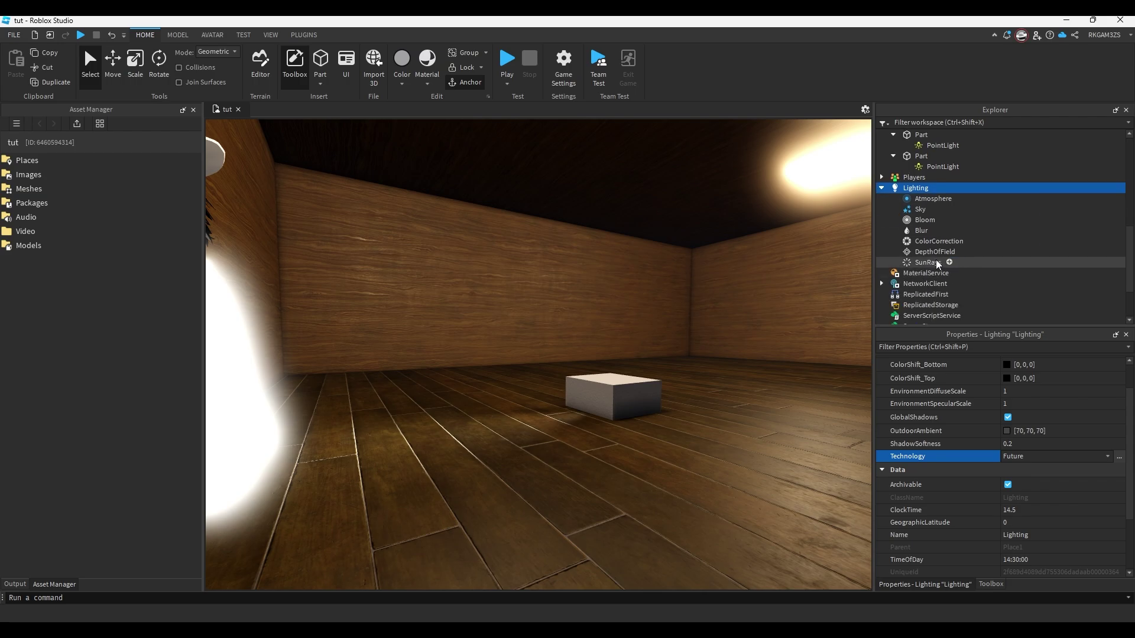
Set the Bloom effect's Intensity to 0.4 and Threshold to 1.942, comparing the character's glow with the effect switched off and on
click(924, 220)
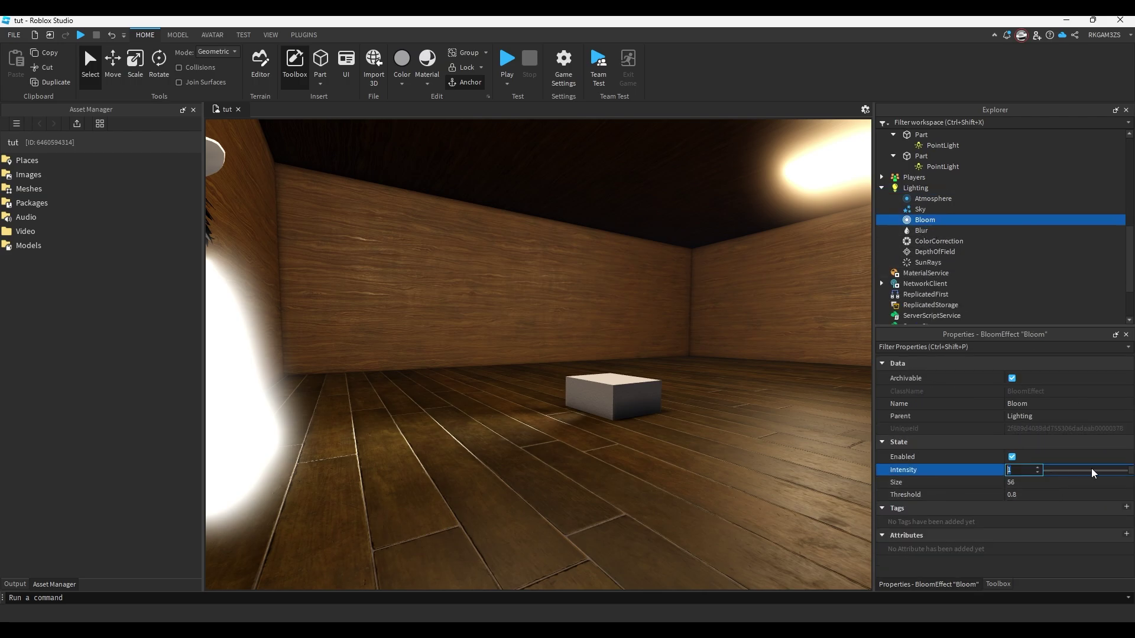
drag(1130, 474, 1077, 495)
click(1067, 498)
key(d)
right_drag(568, 364, 628, 349)
click(1012, 457)
click(1012, 457)
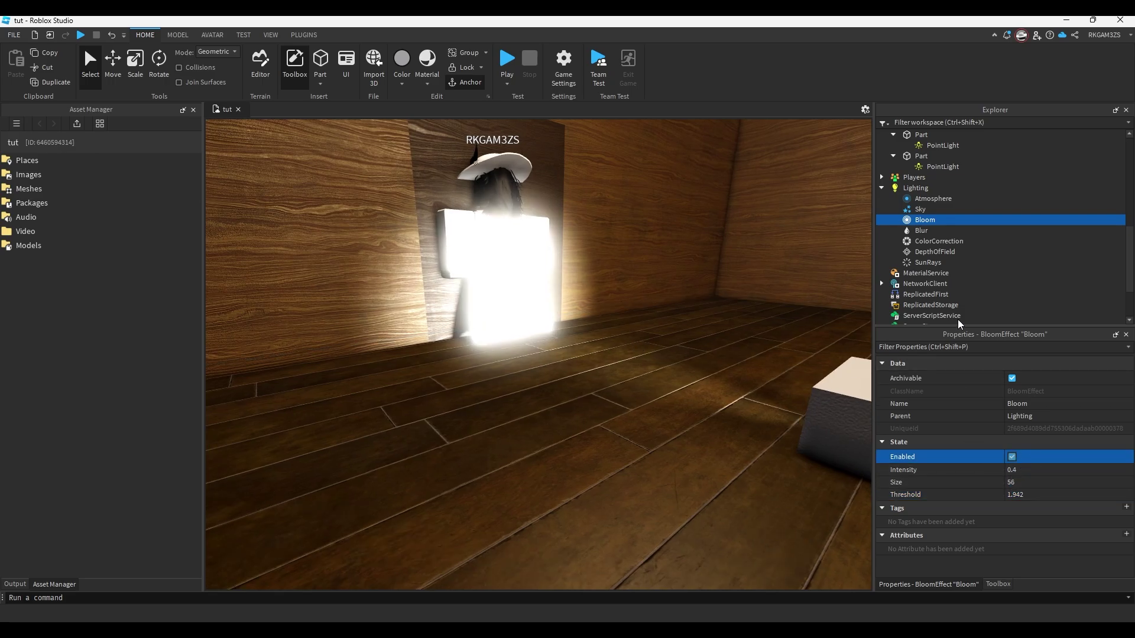
Lower the SpotLight's Brightness to 2.06
right_drag(716, 286, 746, 290)
click(708, 365)
click(941, 149)
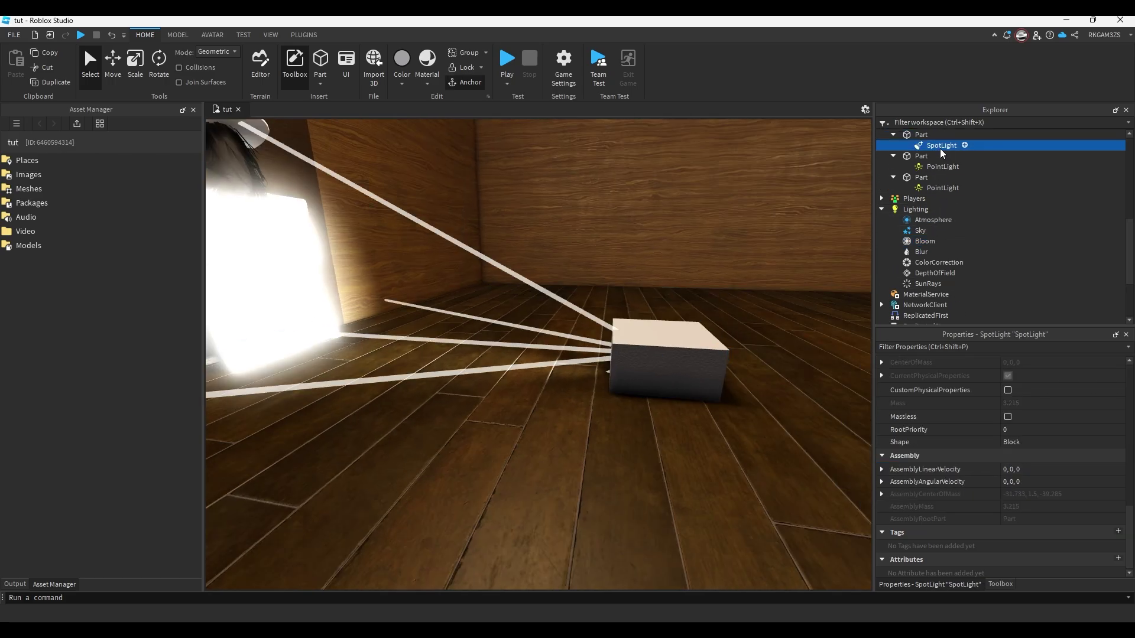
scroll(1040, 390, up, 1)
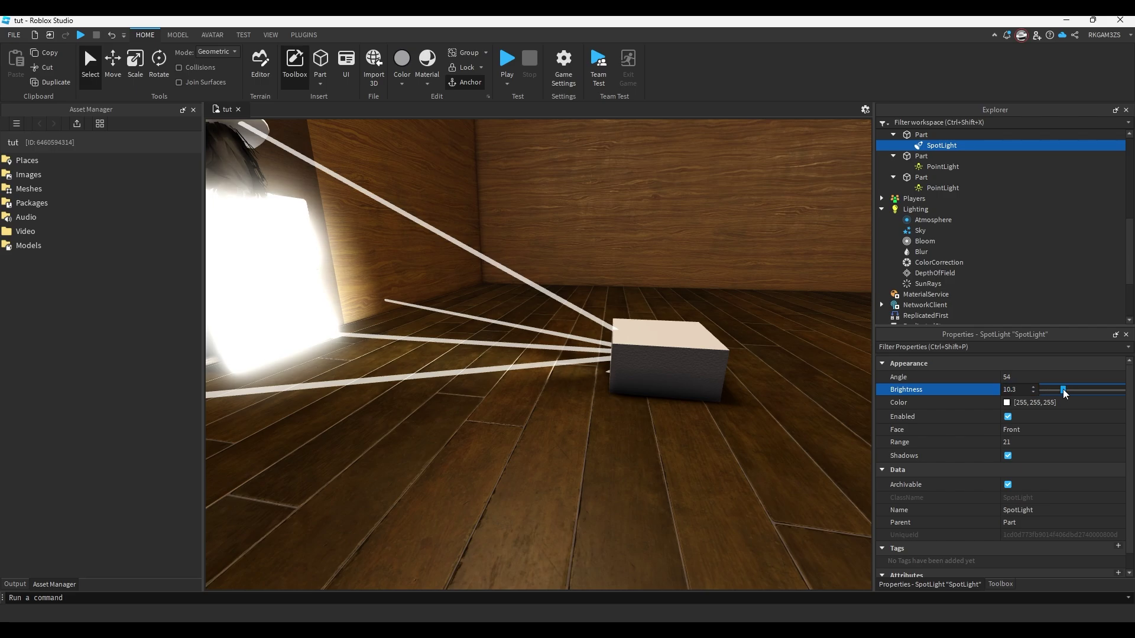
drag(1062, 393, 1045, 391)
right_drag(679, 329, 666, 328)
Delete the block holding the SpotLight from the floor in front of the character
click(672, 339)
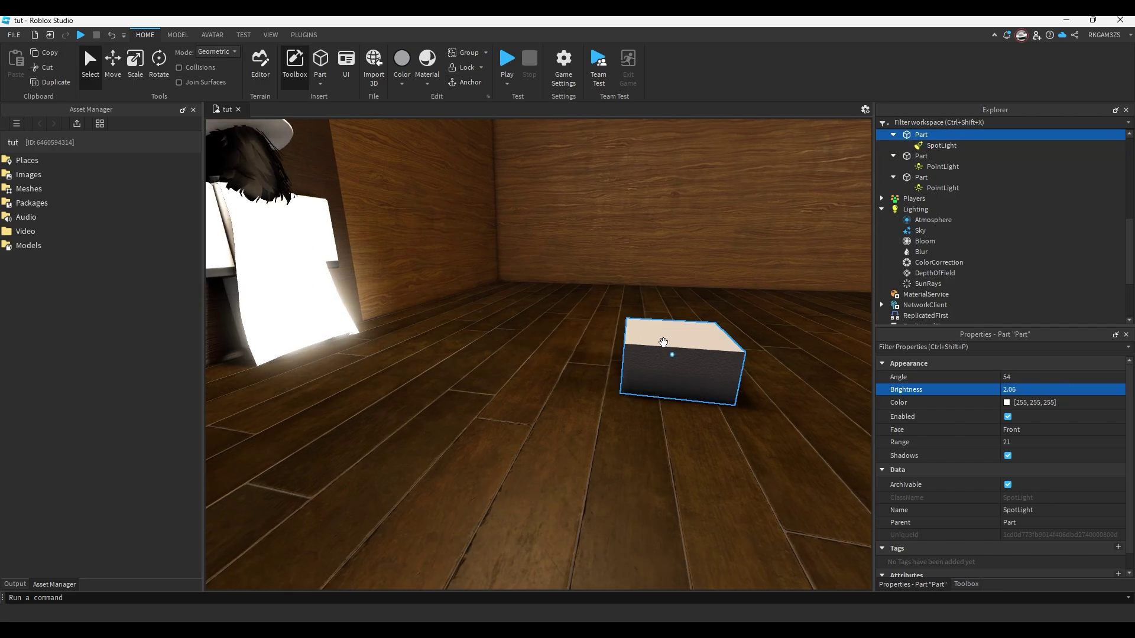
key(d)
right_drag(734, 282, 659, 343)
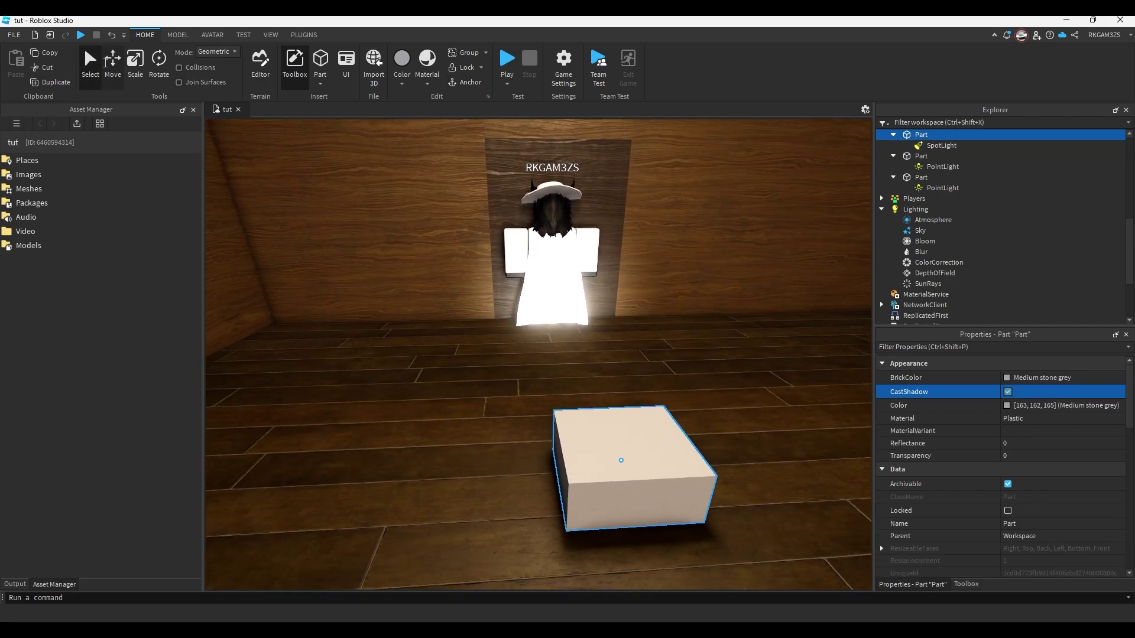
key(Delete)
right_drag(588, 344, 590, 365)
scroll(590, 365, down, 2)
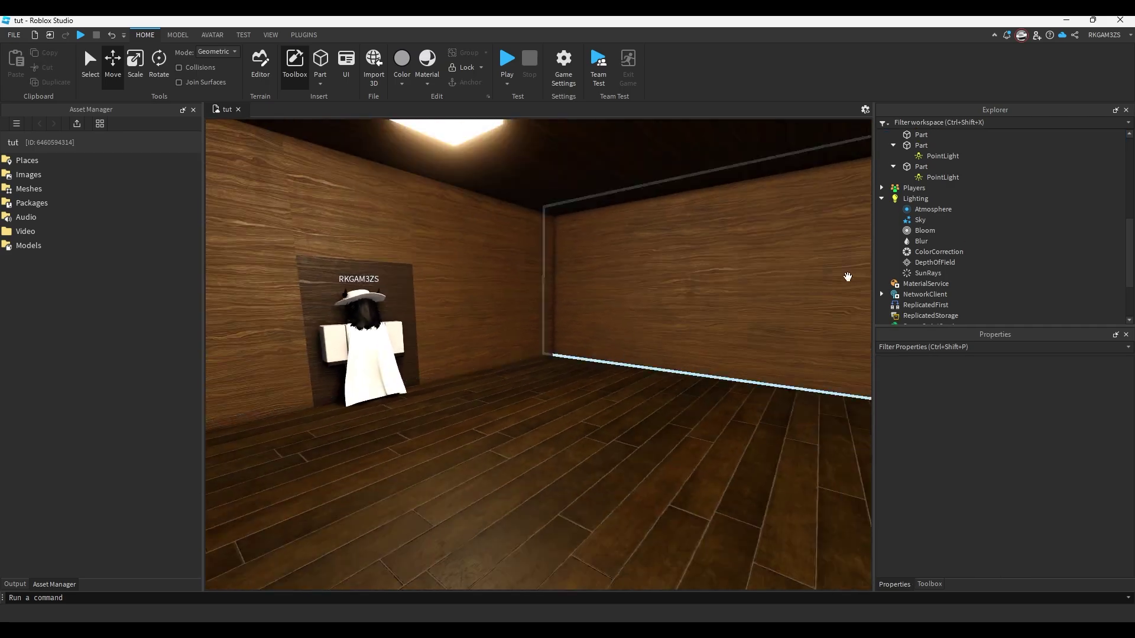
Delete the Sky from Lighting and switch the Toolbox category to Models
click(921, 219)
key(Delete)
click(929, 584)
click(991, 376)
click(918, 378)
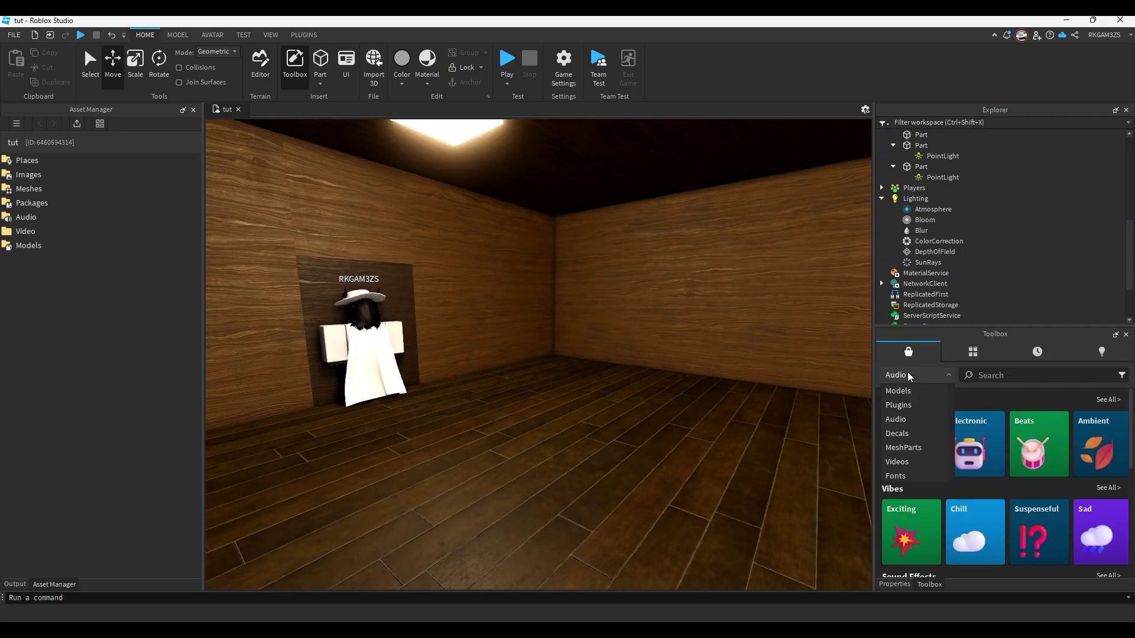
click(893, 390)
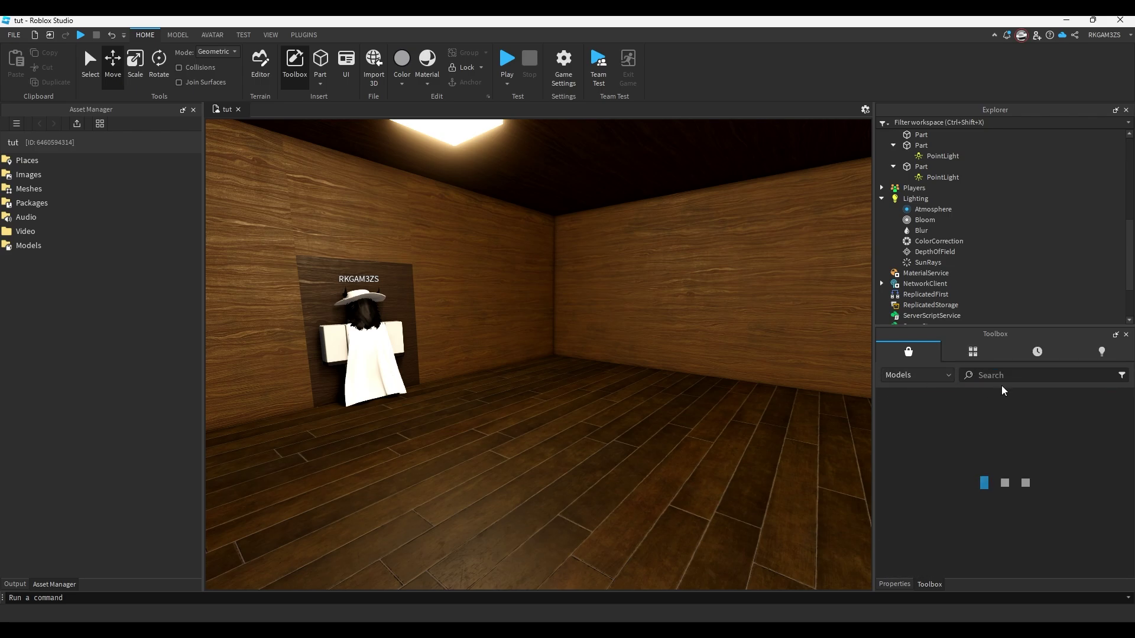
Search the Toolbox models for "skybox" and bring the view outside the house to show the sky
click(999, 379)
right_drag(613, 364, 611, 365)
key(s)
right_drag(839, 358, 811, 375)
text(skybox)
key(Return)
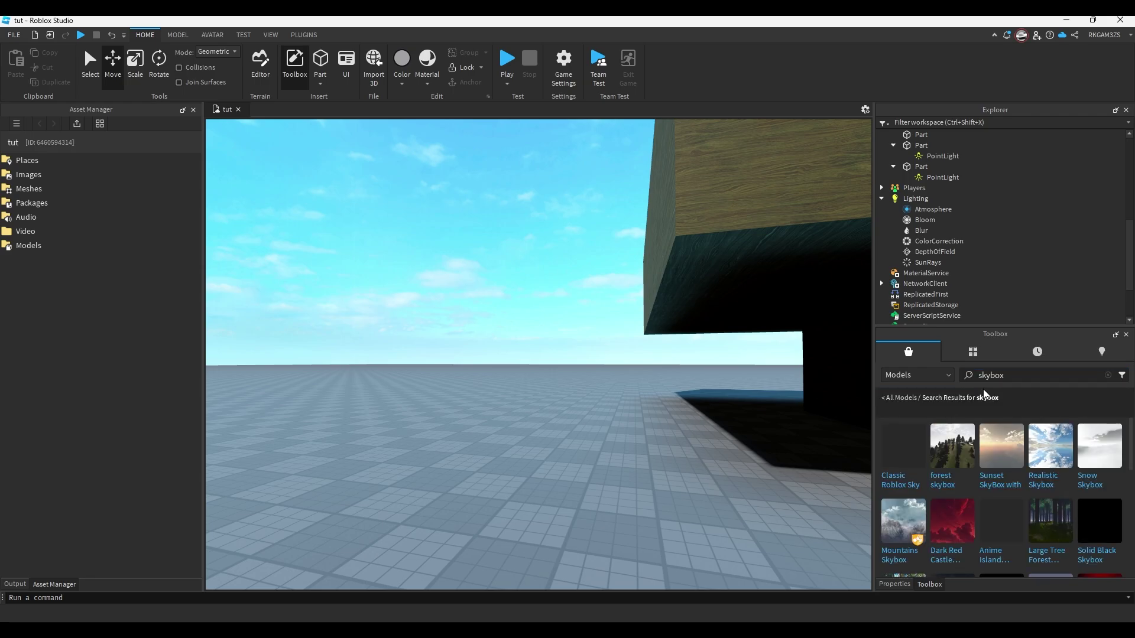
Insert the Sunset SkyBox model and look at its effect outside and inside the house
click(1002, 460)
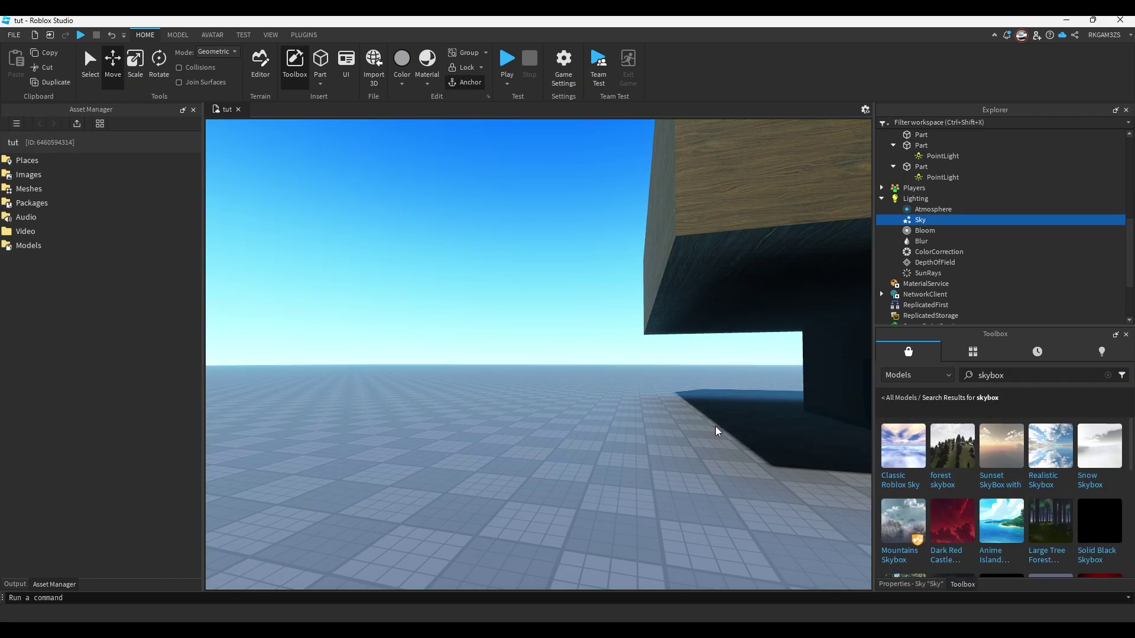
scroll(797, 399, up, 5)
scroll(798, 399, up, 4)
right_drag(797, 399, 797, 399)
Set the Atmosphere's Density to 0.485 and compare the haze inside and outside the house
click(928, 211)
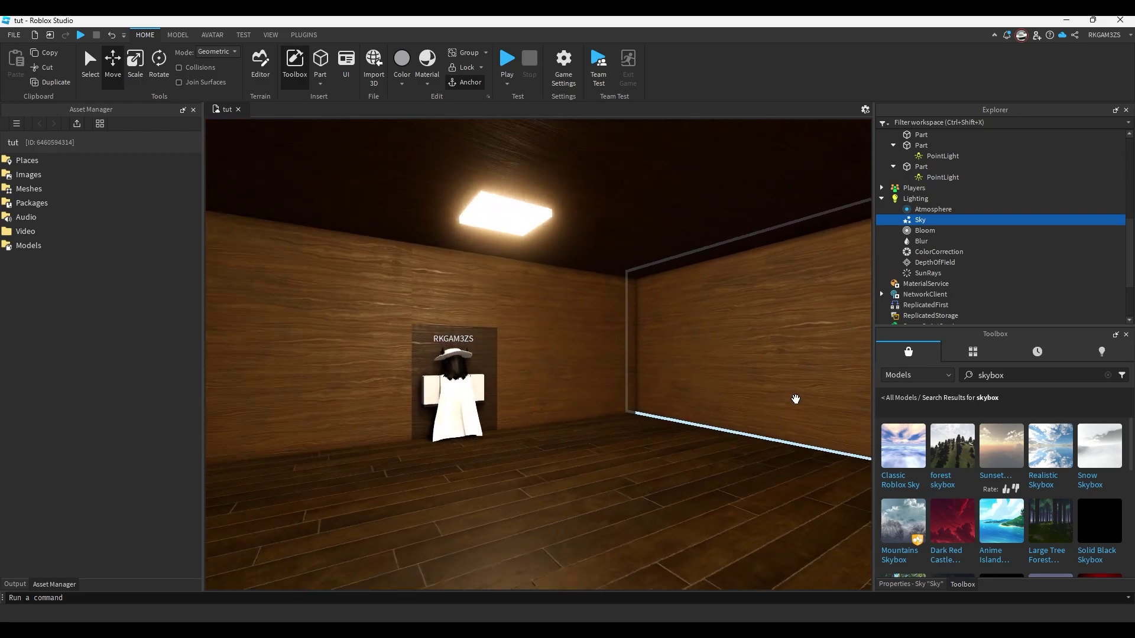
scroll(697, 275, down, 1)
right_drag(697, 275, 698, 275)
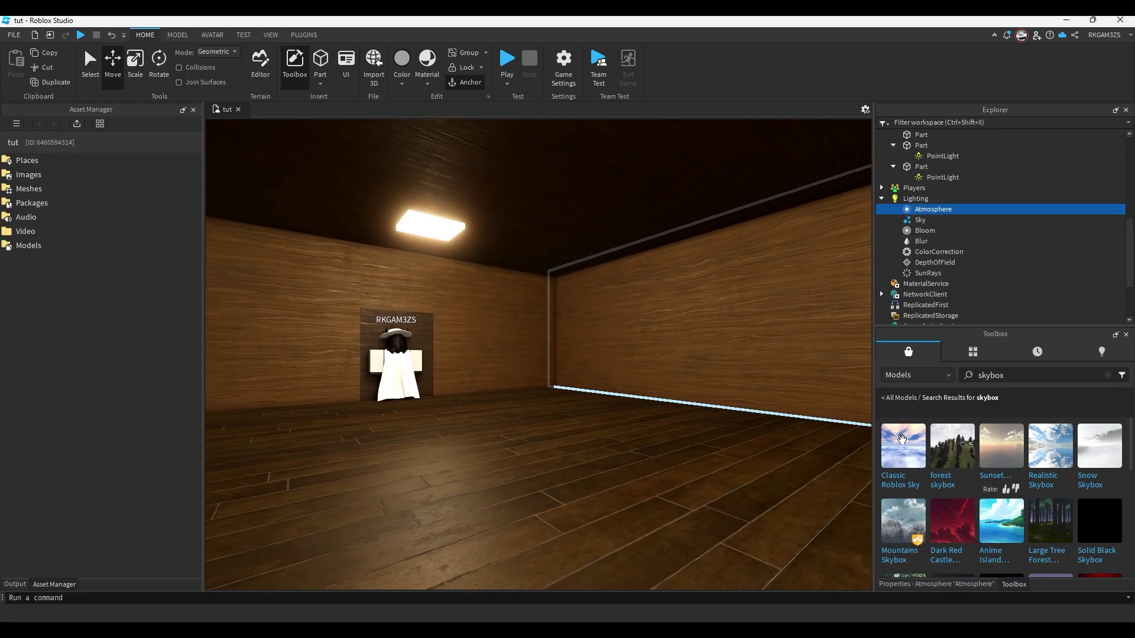
click(945, 585)
scroll(724, 380, down, 5)
right_drag(725, 380, 724, 380)
scroll(623, 326, up, 2)
right_drag(623, 326, 624, 326)
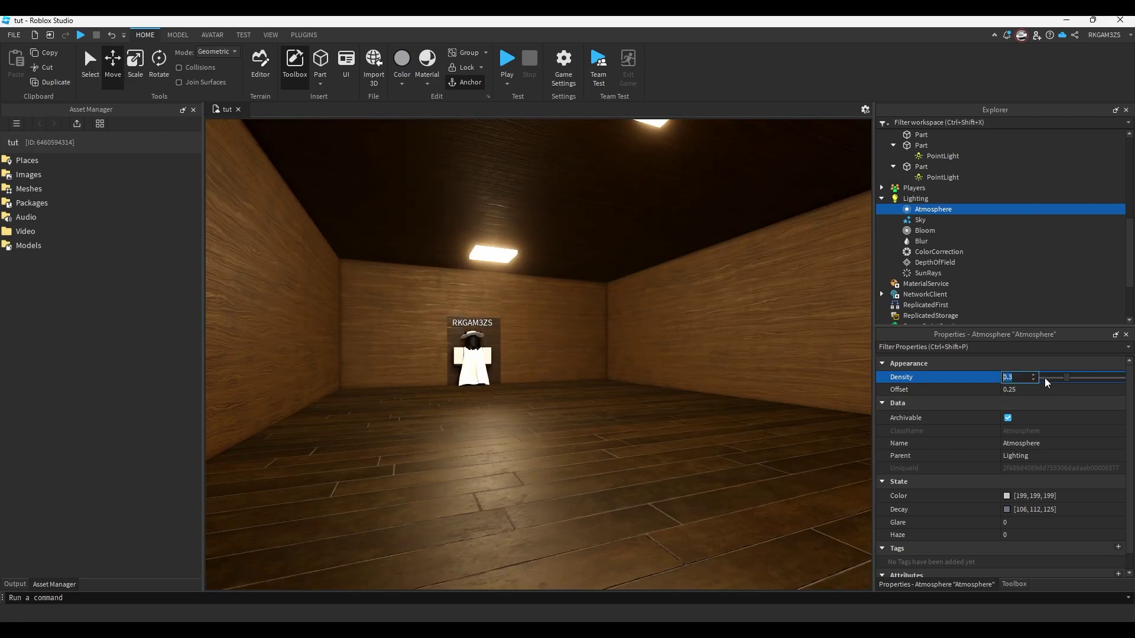
drag(1066, 381, 1080, 377)
scroll(733, 380, up, 5)
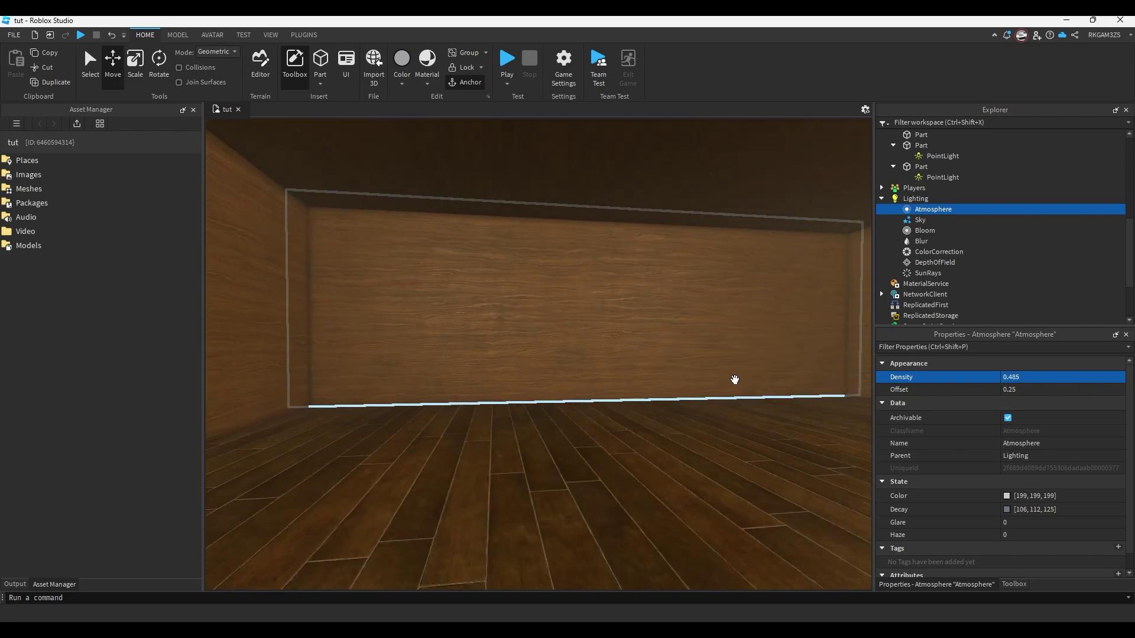
right_drag(734, 379, 733, 379)
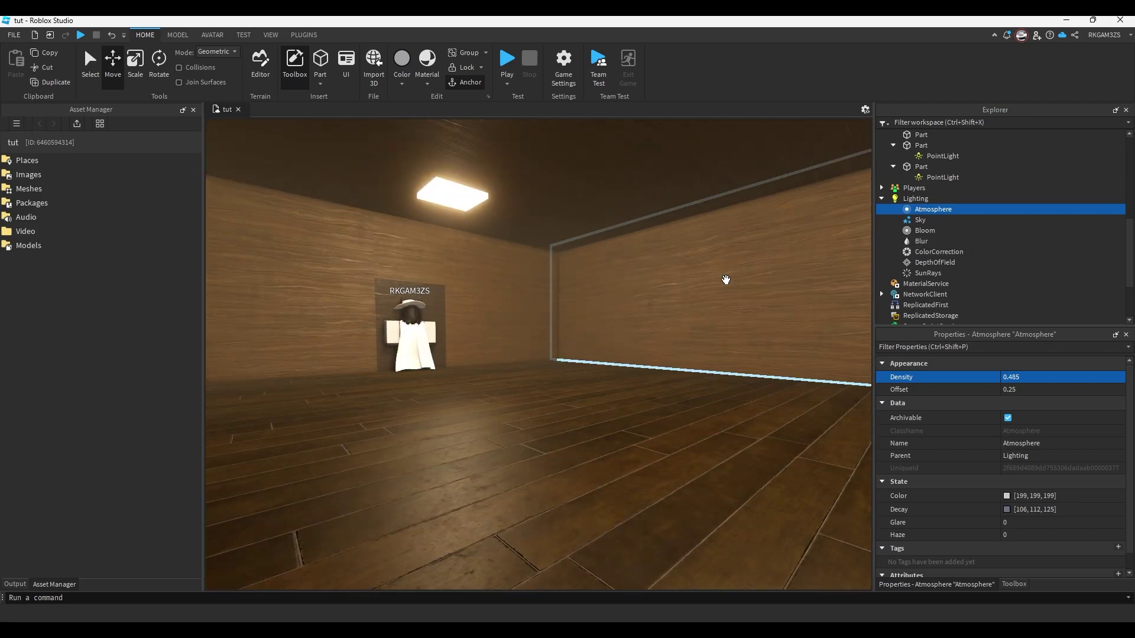
scroll(717, 280, down, 10)
scroll(683, 294, up, 4)
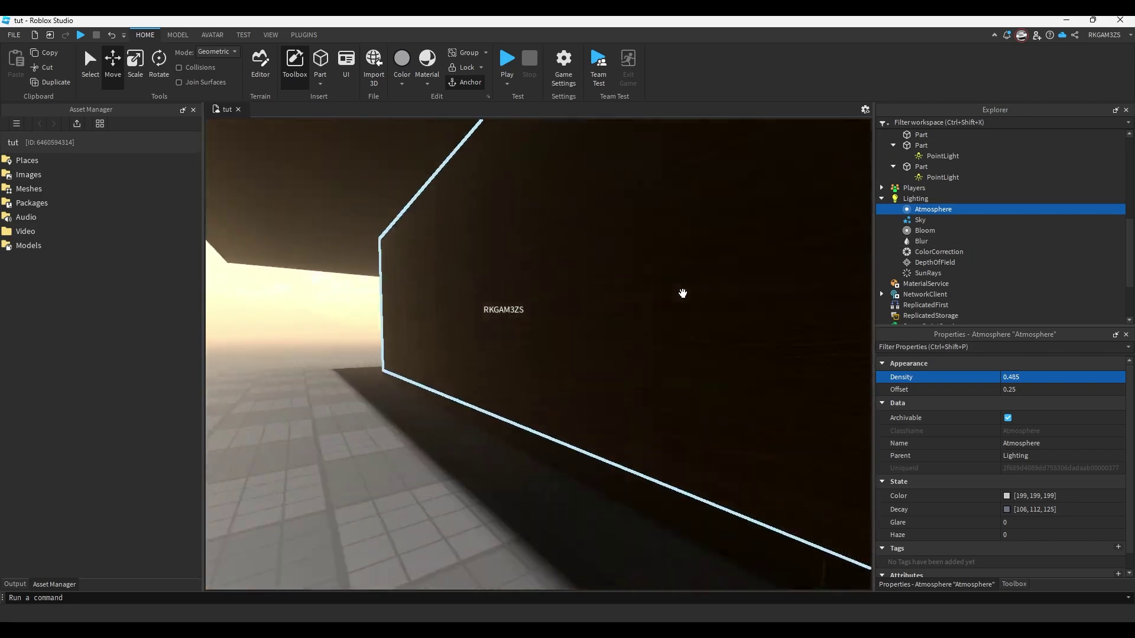
scroll(683, 294, down, 5)
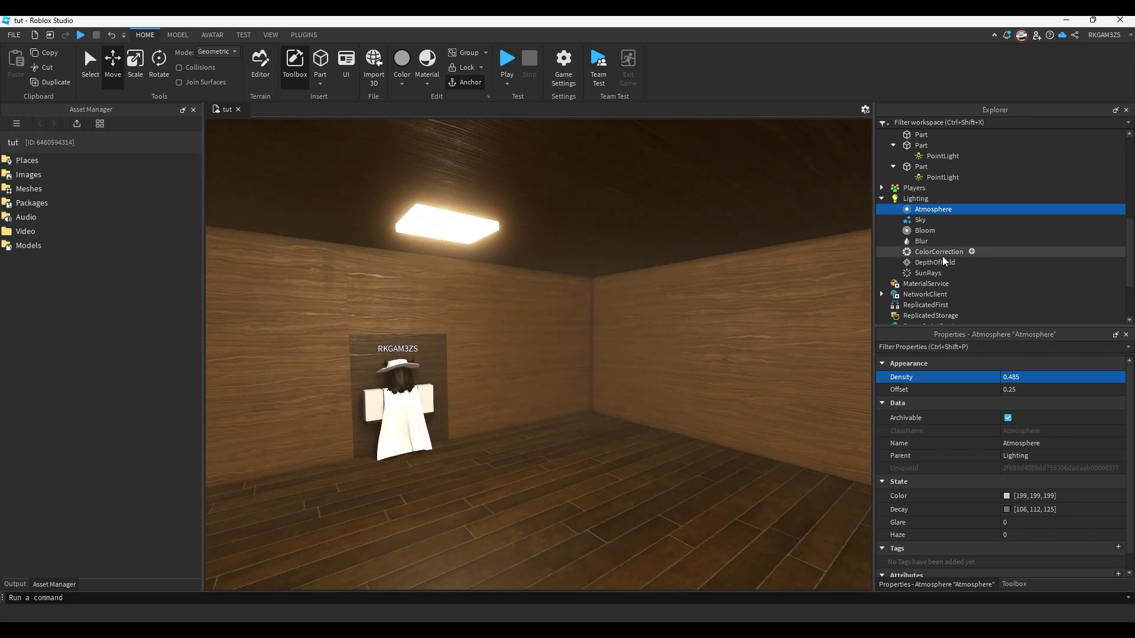
Replace the current Sky in Lighting with the Solid Black Skybox model from the skybox results
click(938, 253)
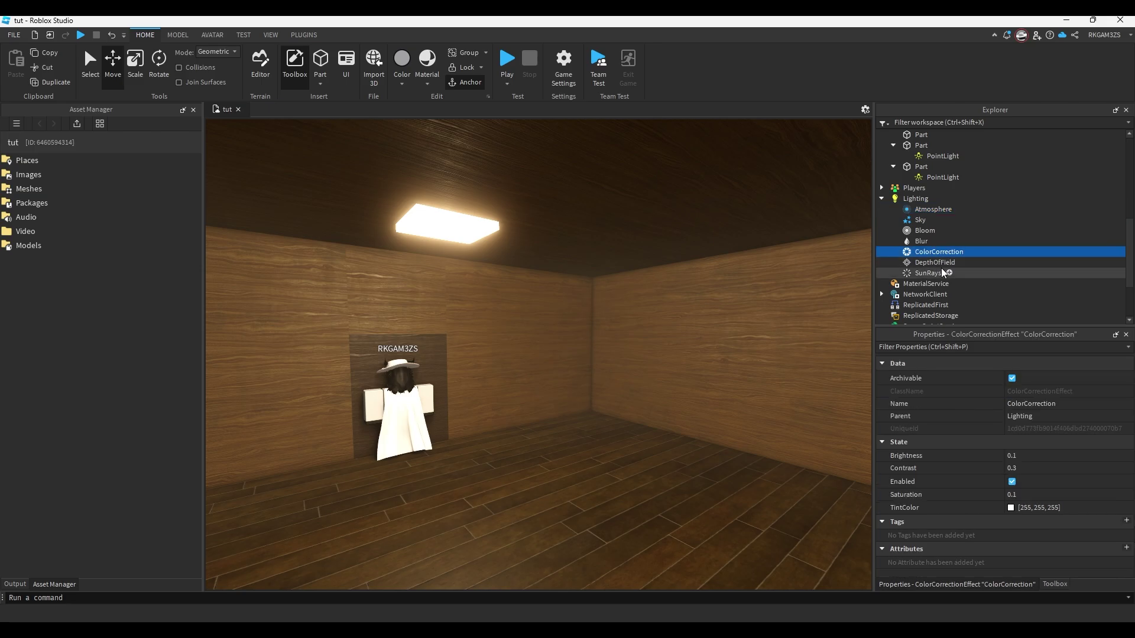
click(921, 220)
key(Delete)
click(929, 585)
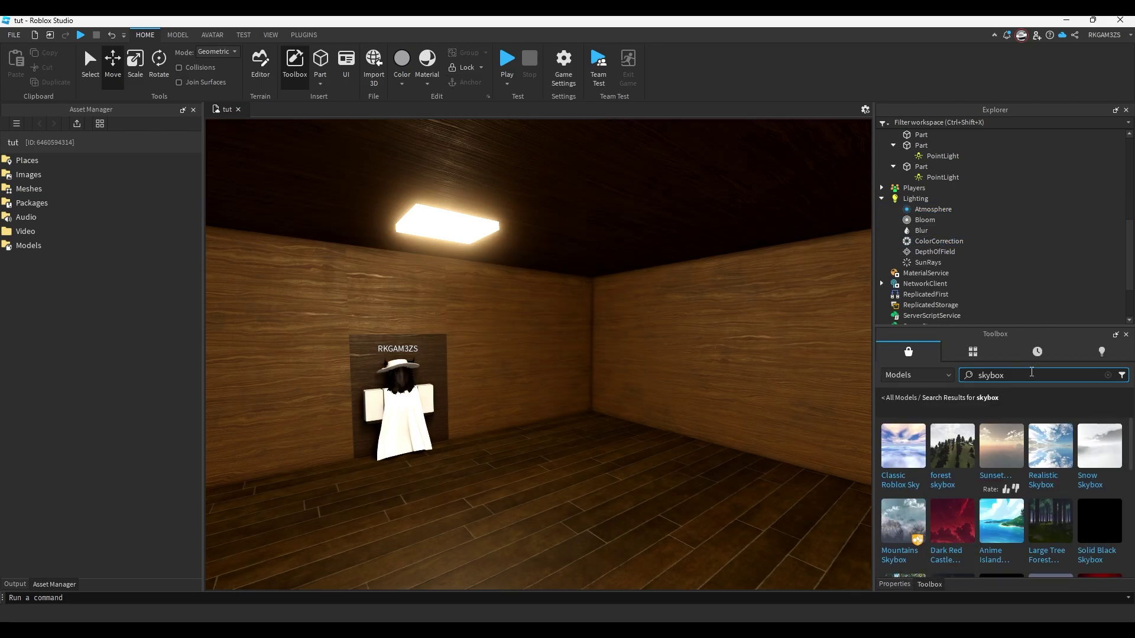
scroll(1099, 537, down, 2)
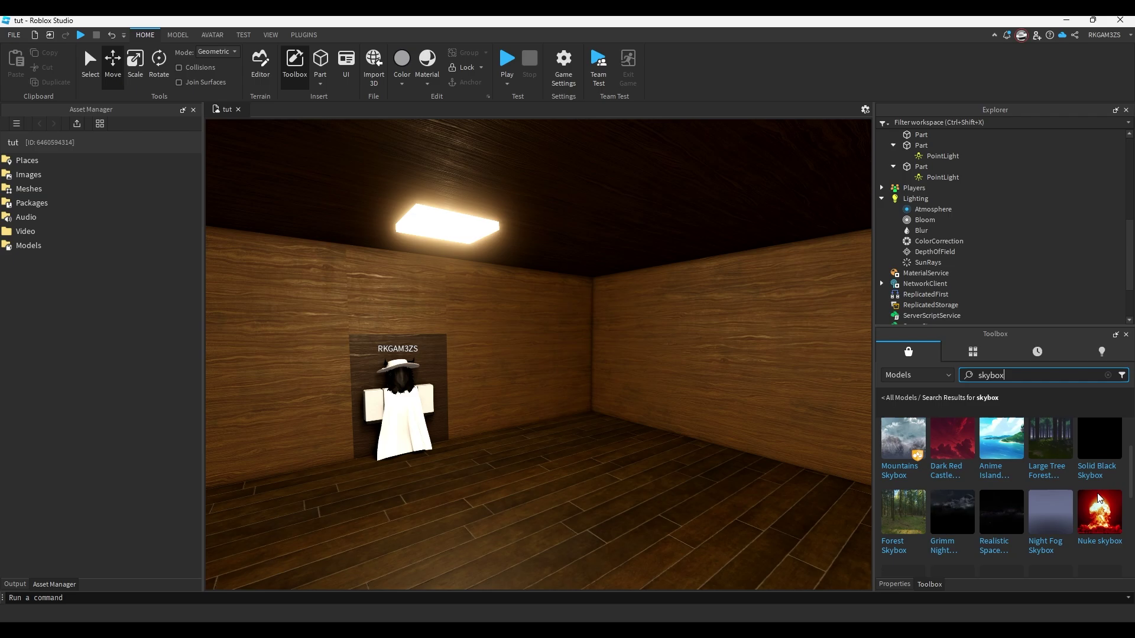
click(1094, 445)
Set the Atmosphere's Density to 0 and compare the house interior with the black exterior
click(919, 207)
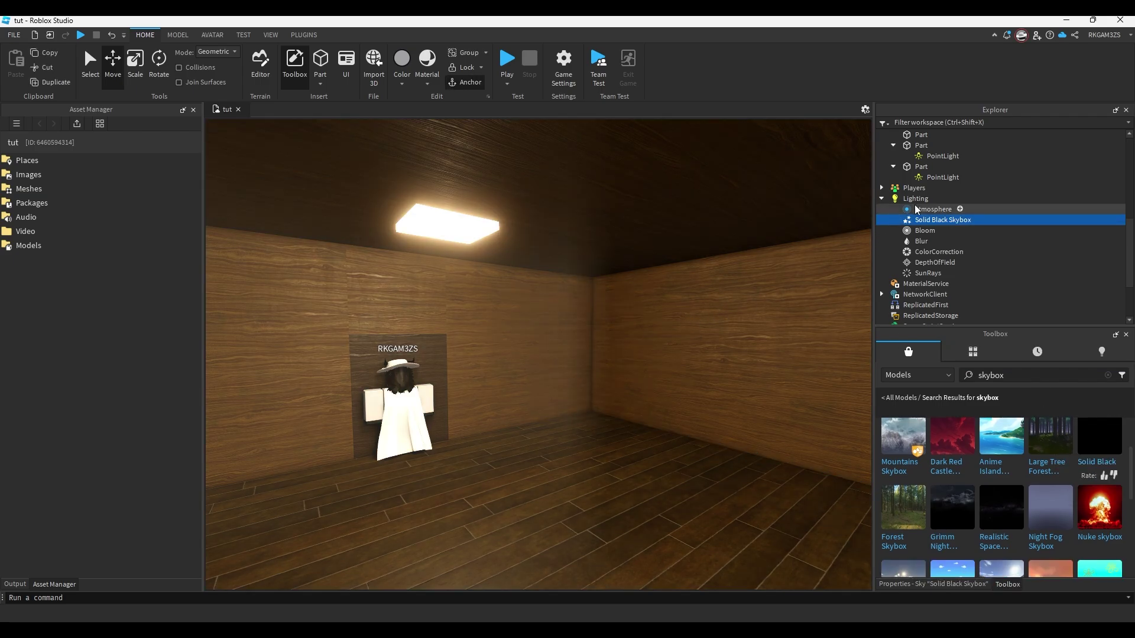
click(928, 585)
click(1051, 377)
drag(1079, 378, 1005, 404)
scroll(717, 398, down, 5)
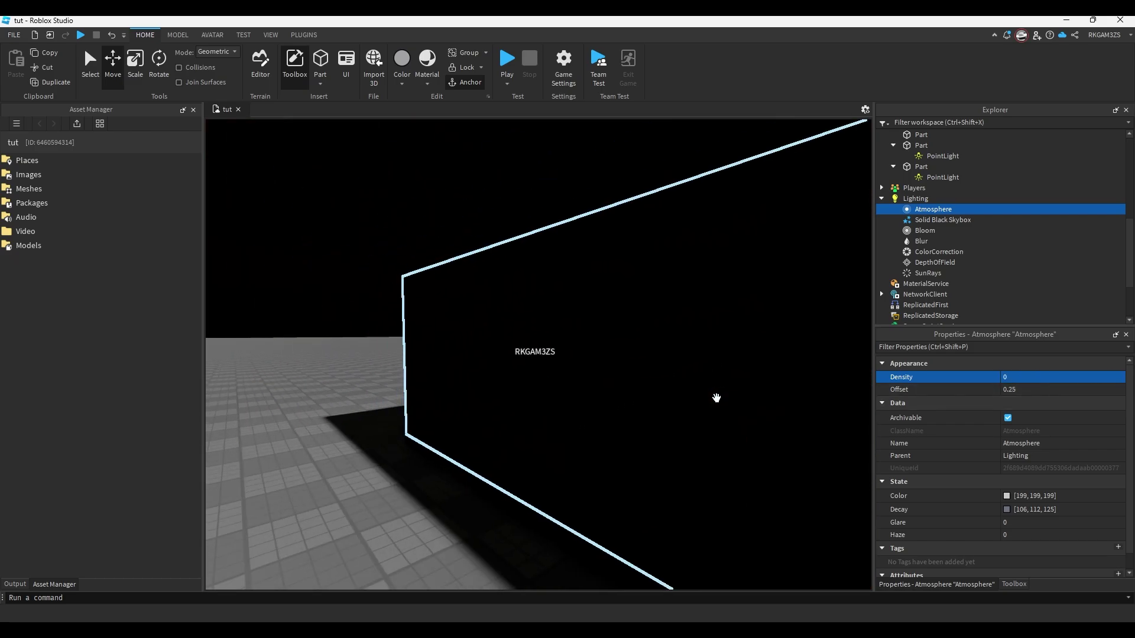
scroll(716, 399, up, 3)
scroll(715, 398, down, 3)
scroll(715, 397, up, 4)
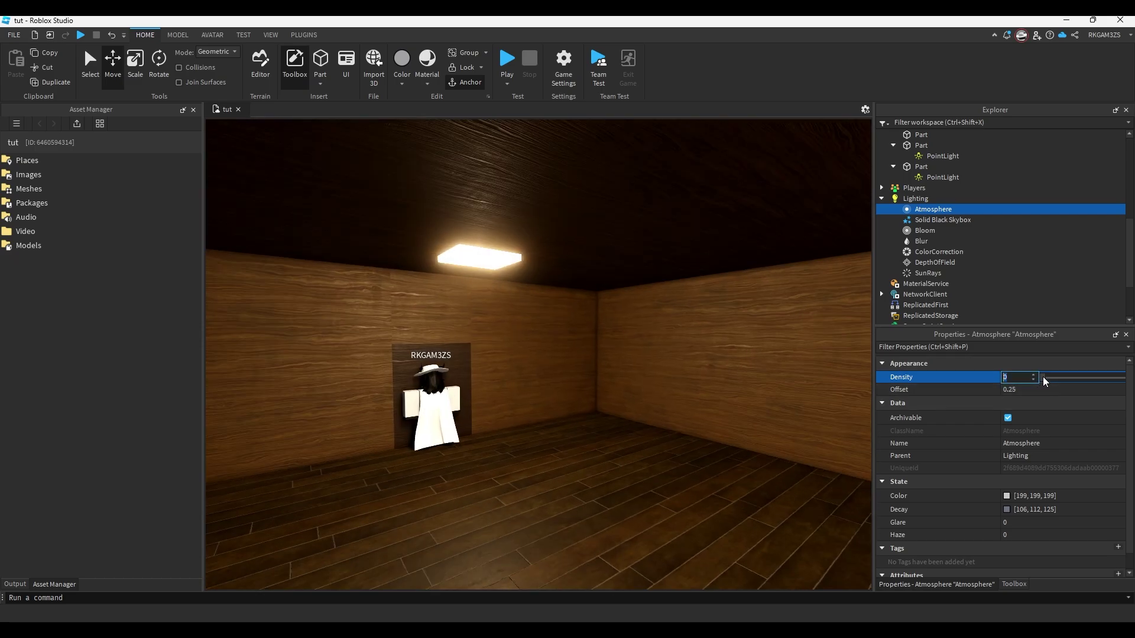
Set the Atmosphere's Density to 0.574 and look over the room from both ends
drag(1066, 377, 1086, 375)
right_drag(726, 400, 727, 400)
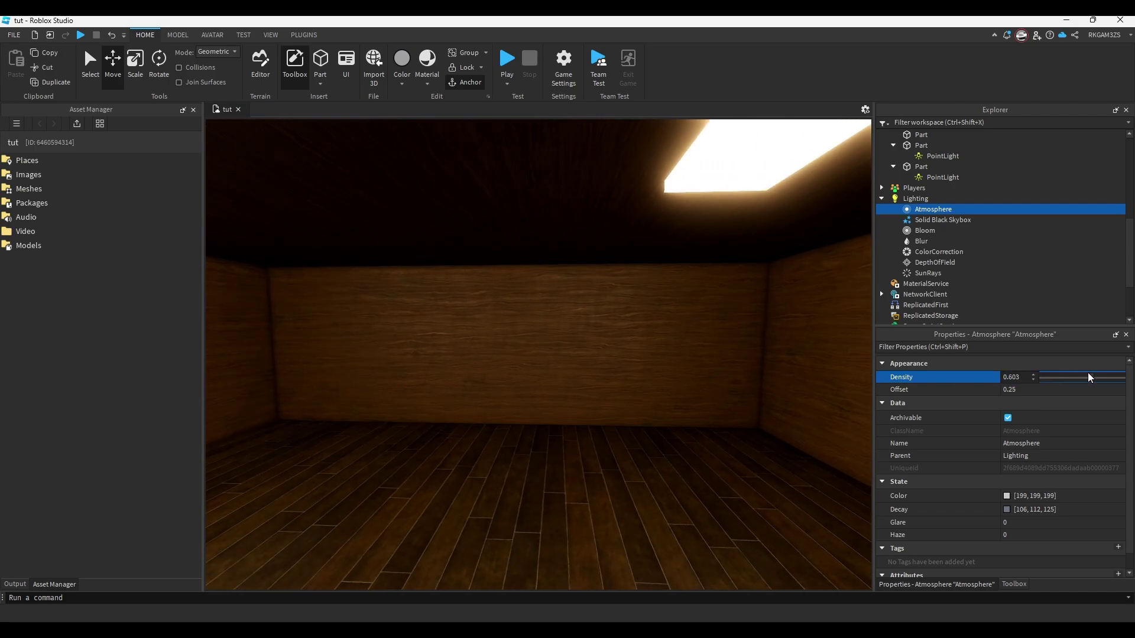
right_drag(675, 357, 634, 334)
scroll(583, 299, up, 3)
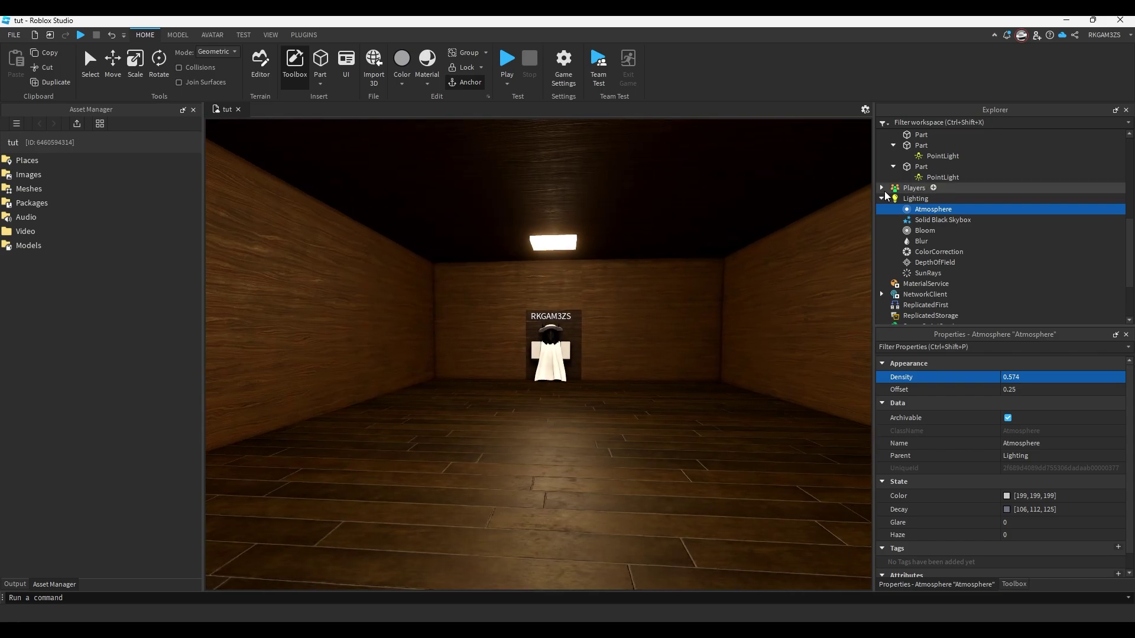
Set the Lighting Technology to ShadowMap, comparing the room against Voxel
click(915, 198)
click(1019, 495)
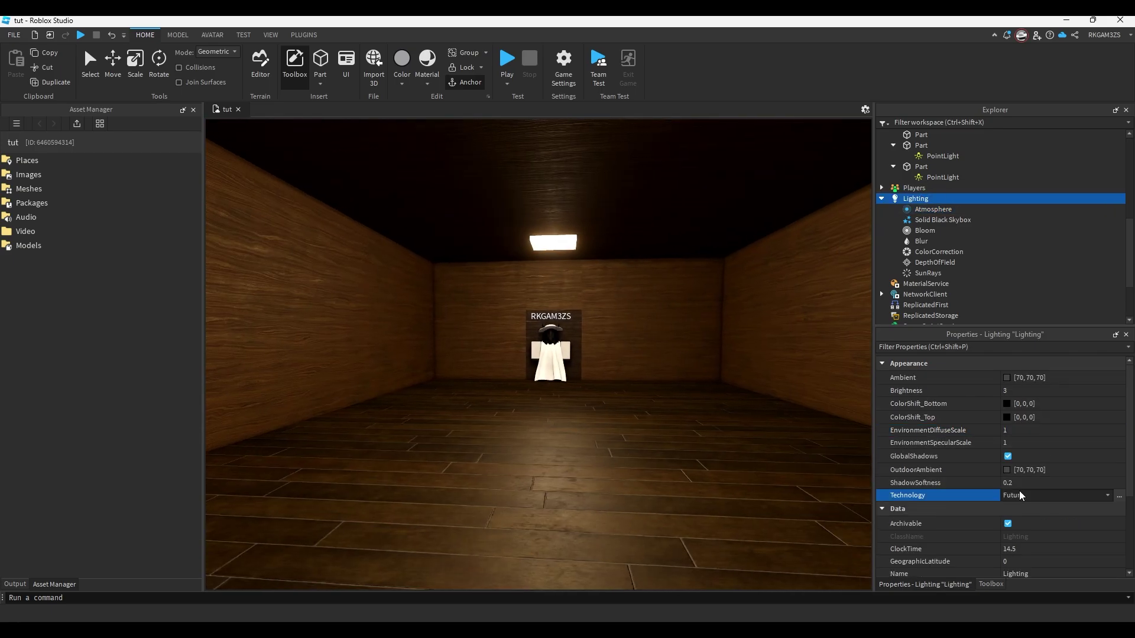
click(1030, 515)
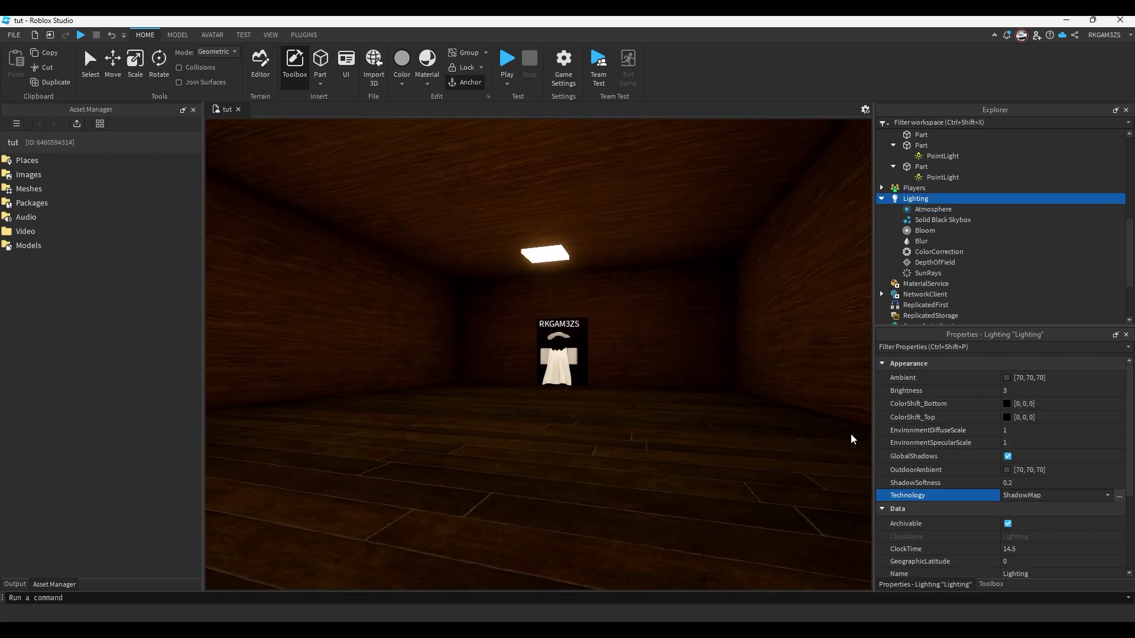
click(1025, 524)
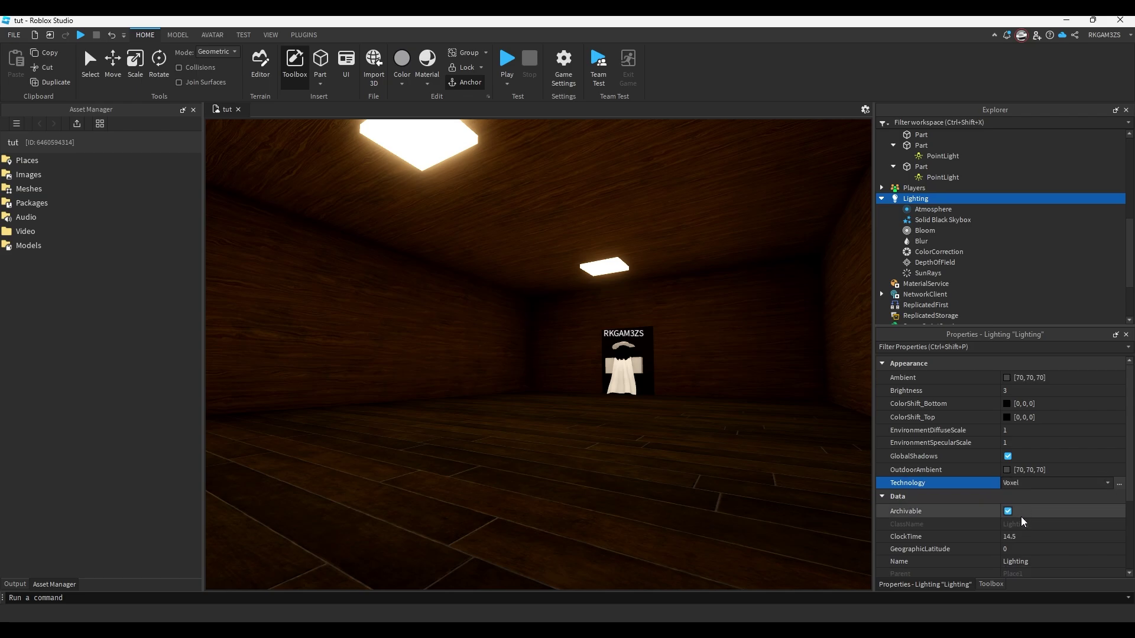
click(1022, 486)
click(1021, 503)
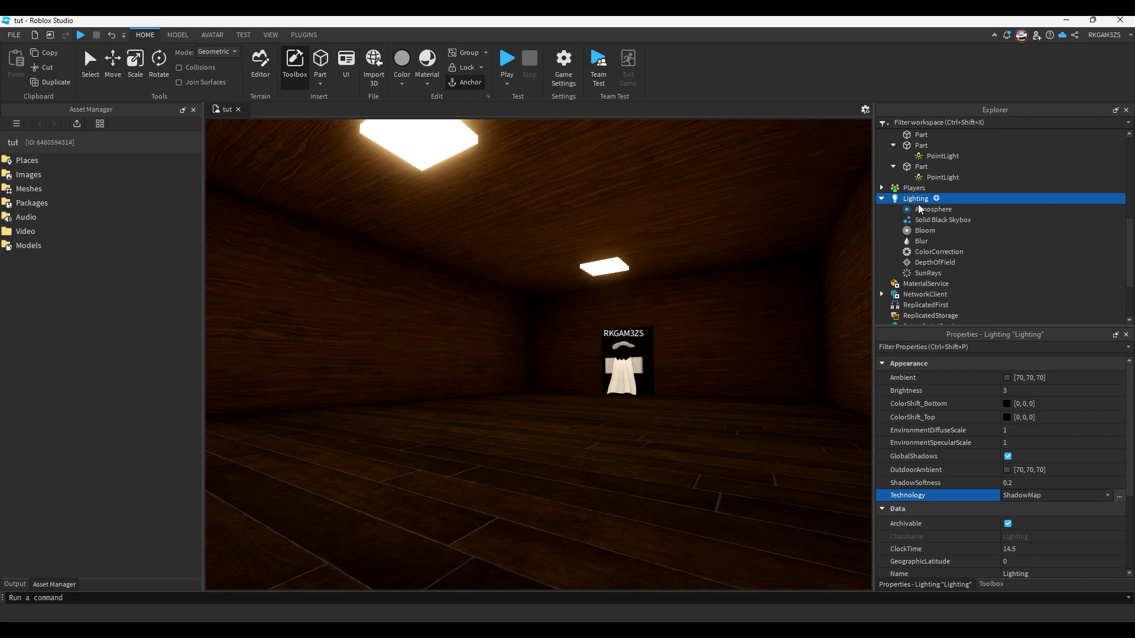
Select the ceiling light parts to examine their light objects, and view how they light the room under ShadowMap
key(w)
mouse_move(757, 294)
right_down()
mouse_move(725, 304)
mouse_move(763, 284)
right_up()
key(s)
click(541, 315)
right_drag(654, 319, 654, 319)
key(s)
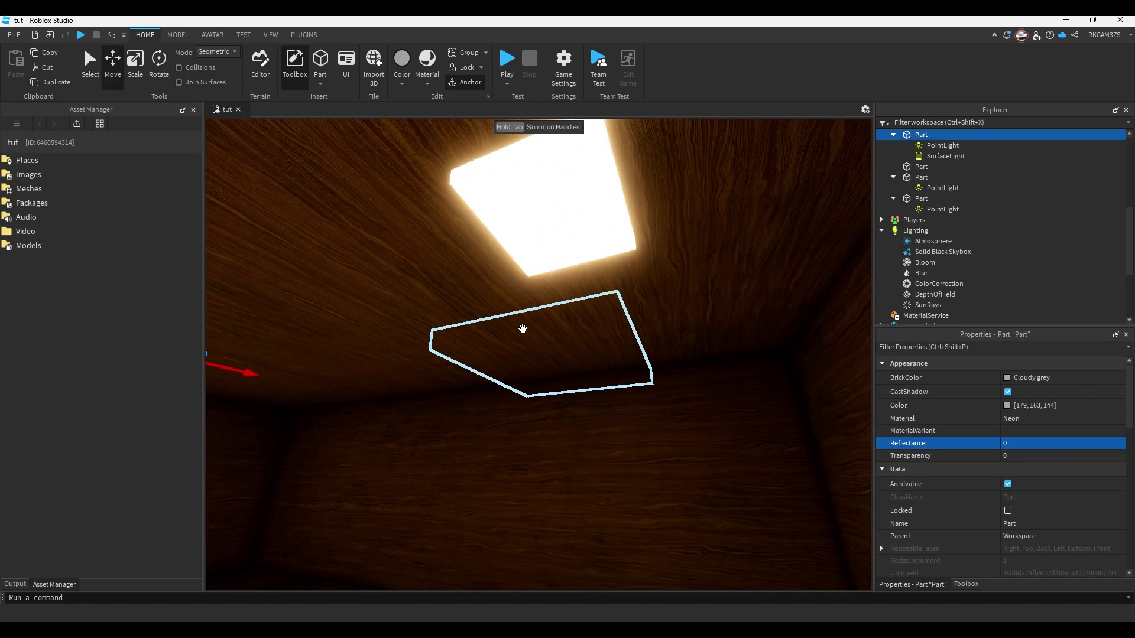
ctrl+click(522, 329)
ctrl+click(532, 214)
right_drag(532, 214, 532, 214)
key(w)
key(a)
right_drag(464, 292, 625, 220)
key(s)
right_drag(512, 353, 568, 285)
drag(530, 286, 580, 299)
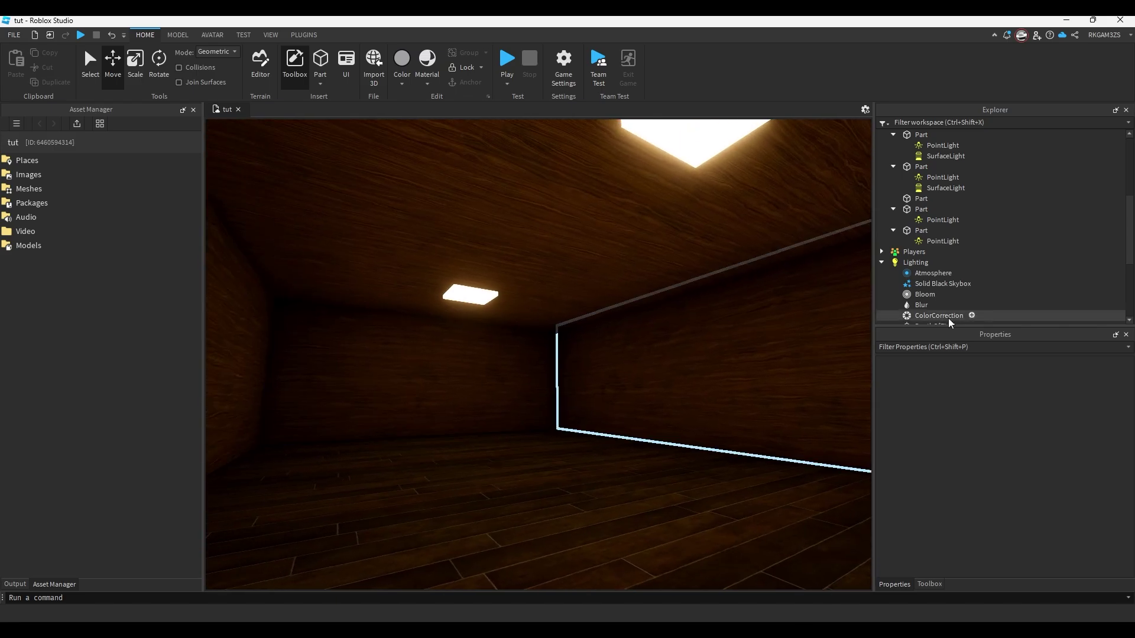